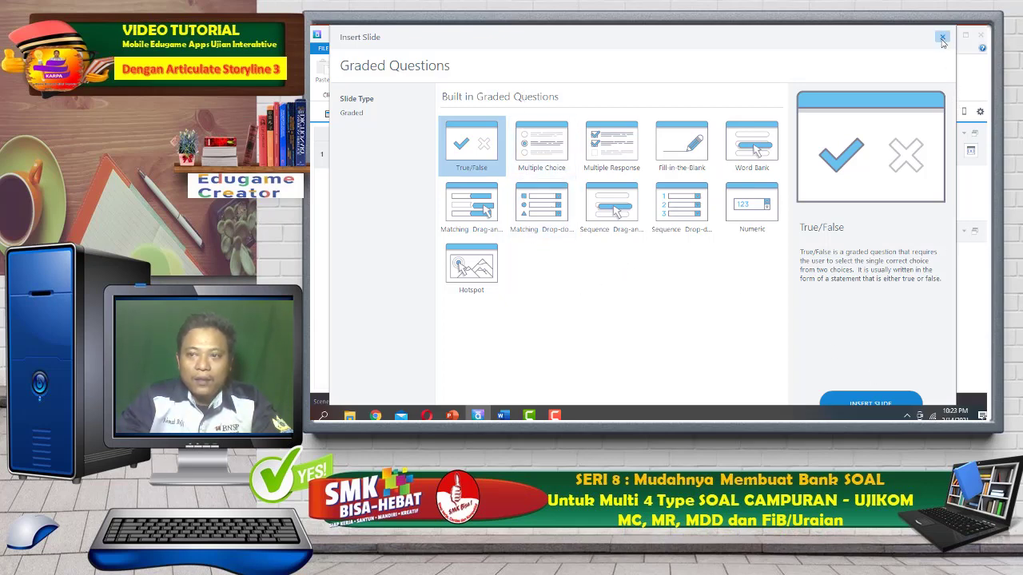
# Open the UJIKOM bank's multiple-choice question and close the Q5.5, UH4, 10.1 Awal UH 4, 9.1 Awal UH 3 and Q4.5 tabs.
pyautogui.doubleClick(533, 154)
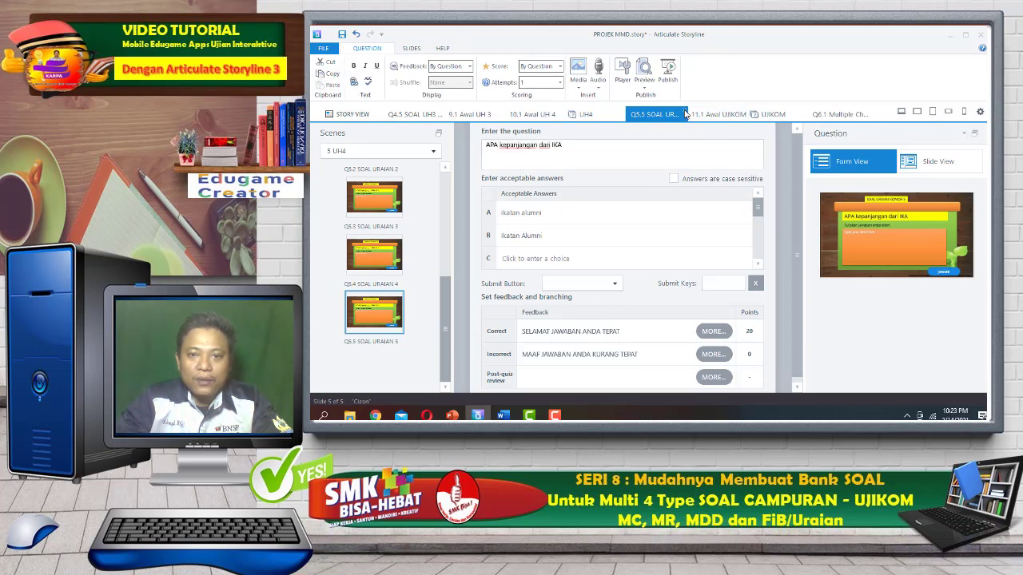
pyautogui.click(686, 113)
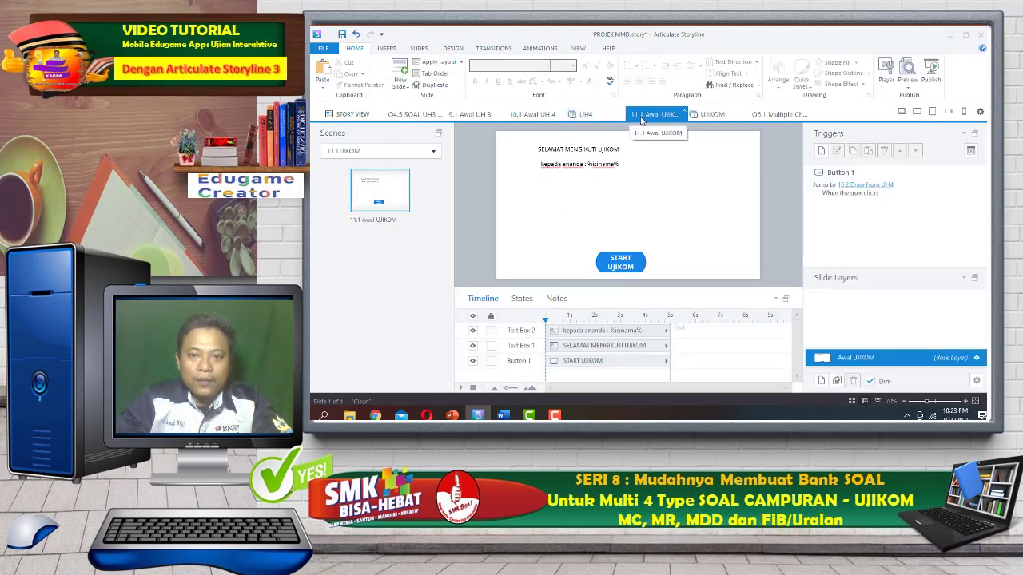
pyautogui.click(604, 120)
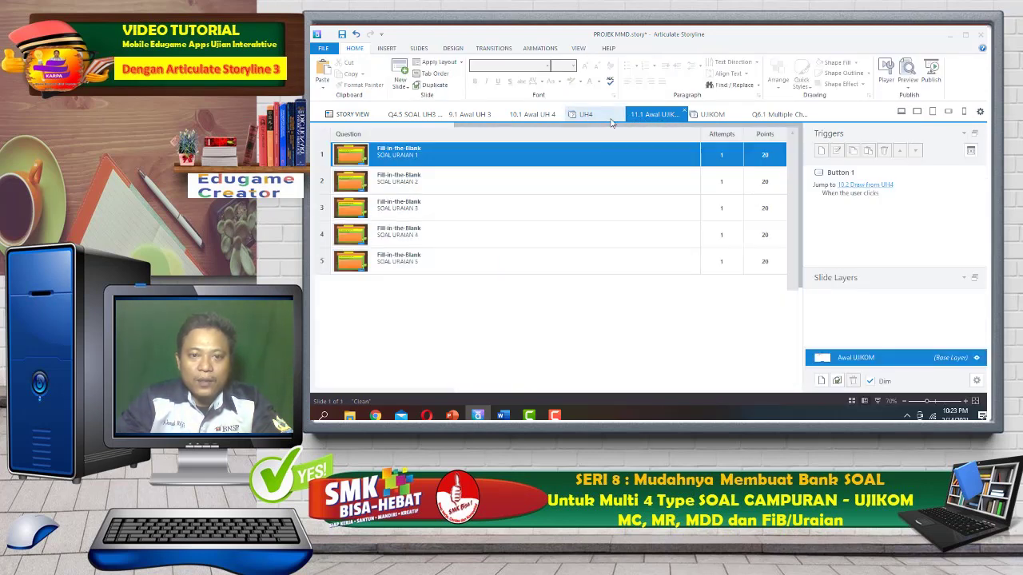
pyautogui.click(624, 114)
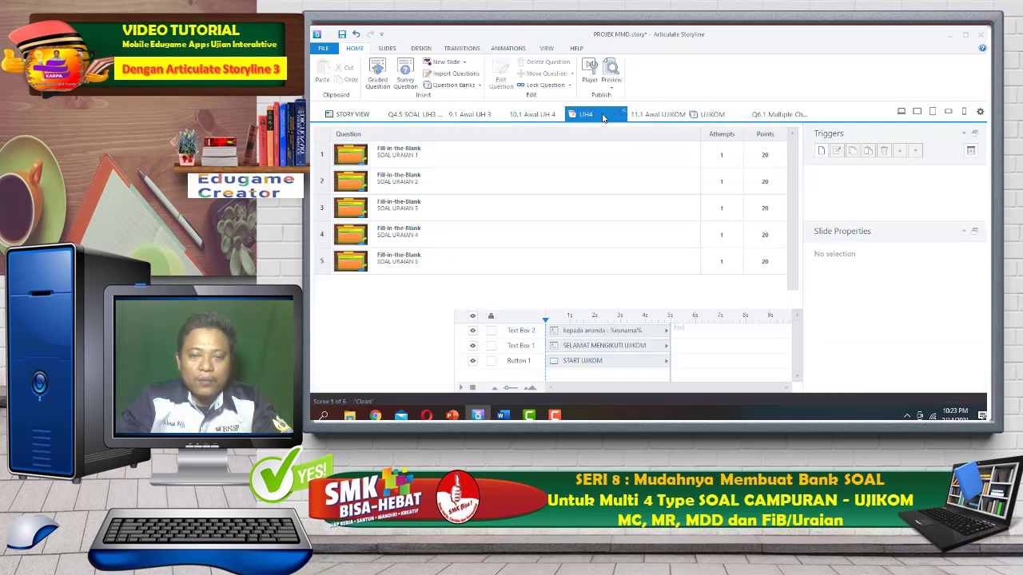
pyautogui.click(545, 116)
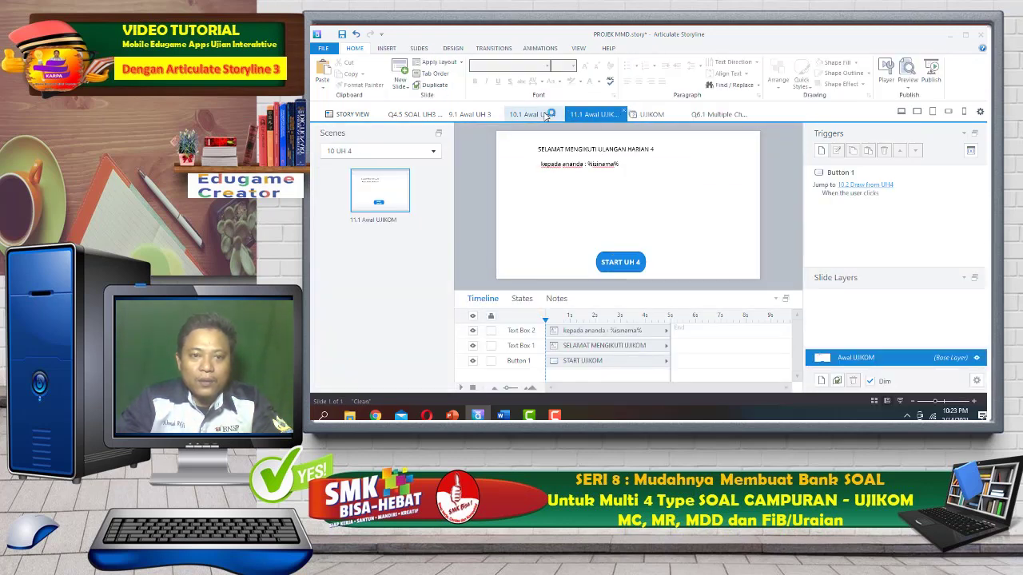
pyautogui.click(565, 111)
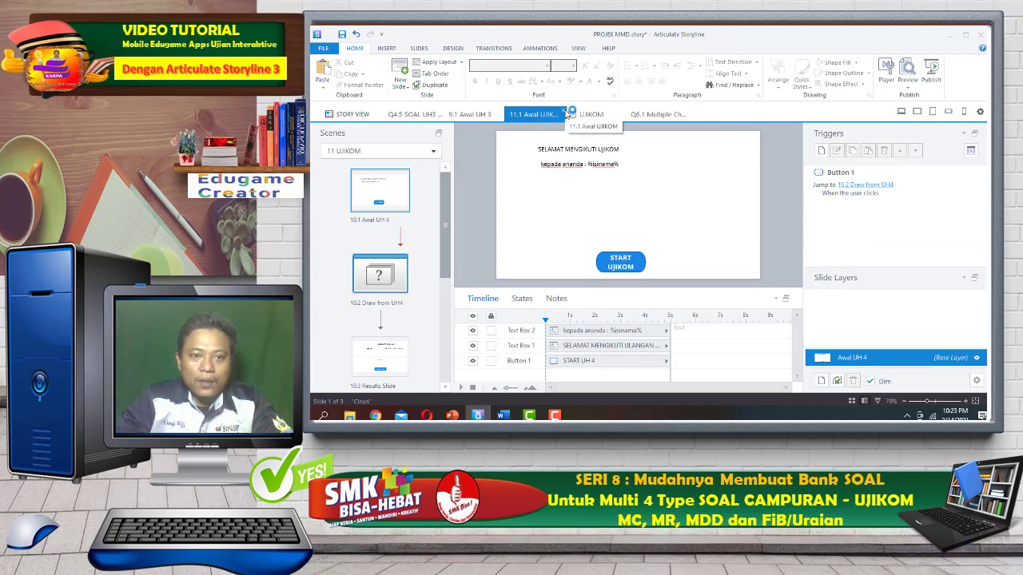
pyautogui.click(485, 115)
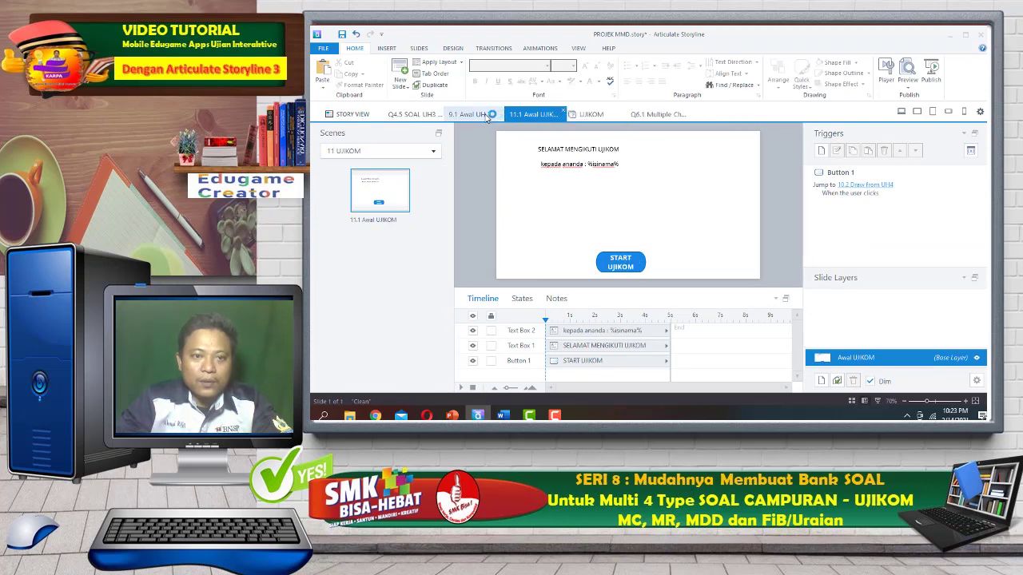
pyautogui.click(501, 113)
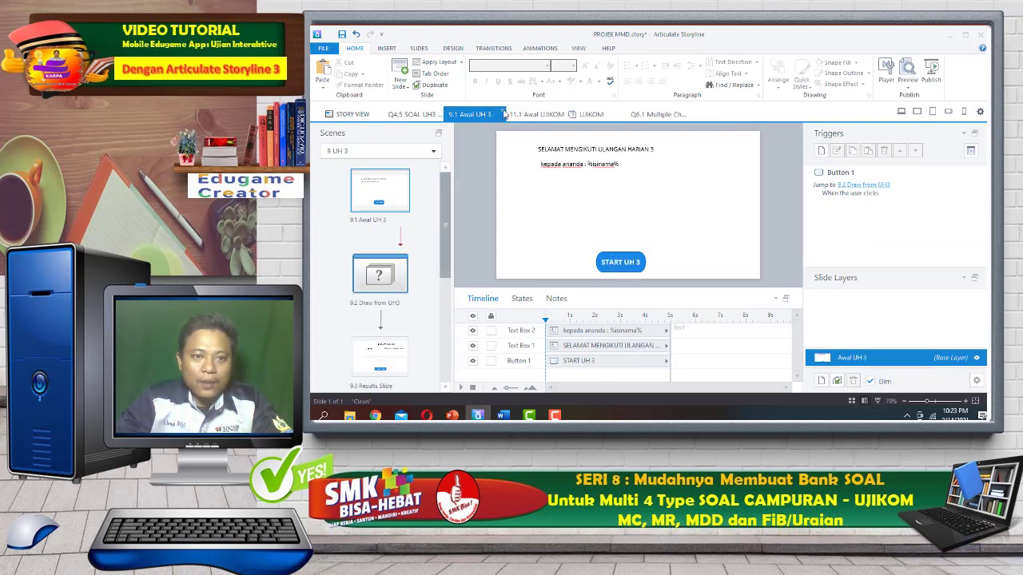
pyautogui.moveTo(427, 121)
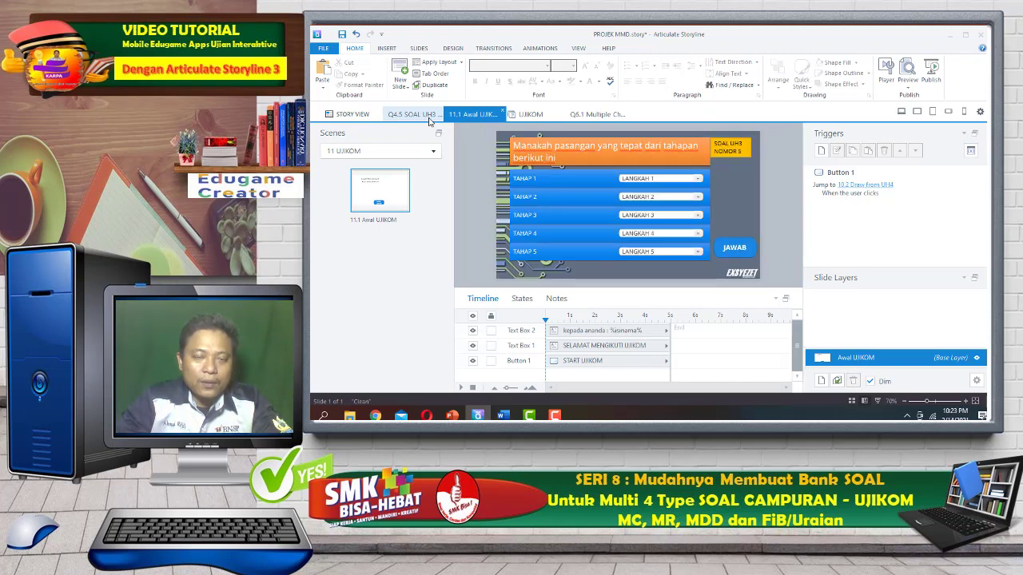
pyautogui.click(429, 120)
pyautogui.click(441, 111)
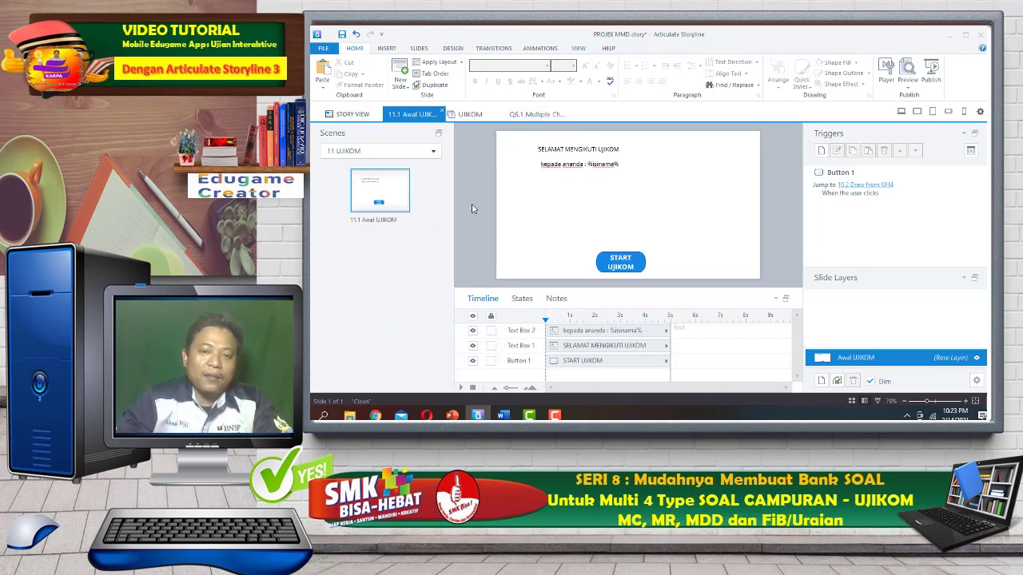
# Copy the first question slide, "Berapakah 1 + 1 =", from the UH1 question bank used by scene 6 UH1.
pyautogui.click(523, 116)
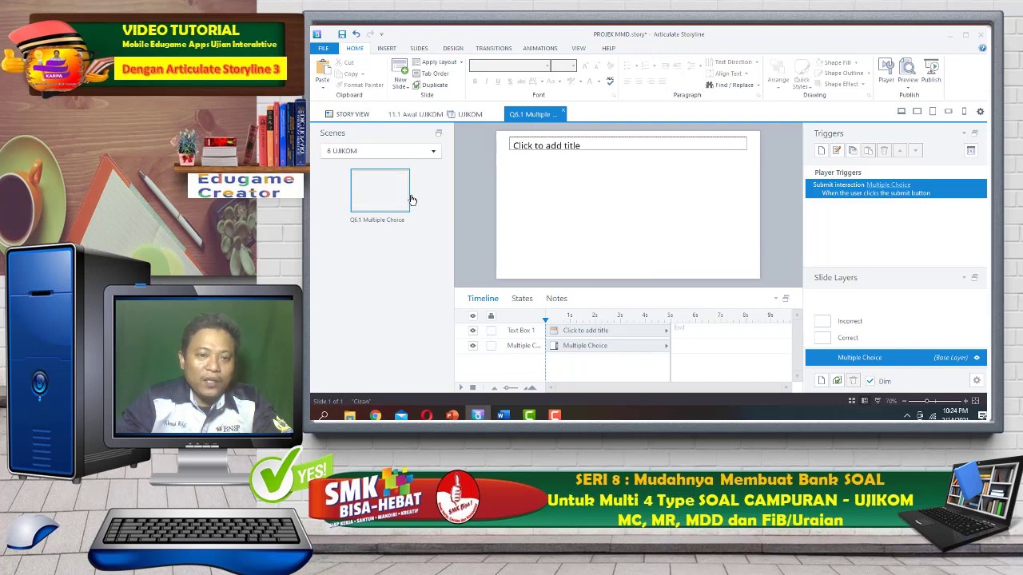
pyautogui.click(400, 188)
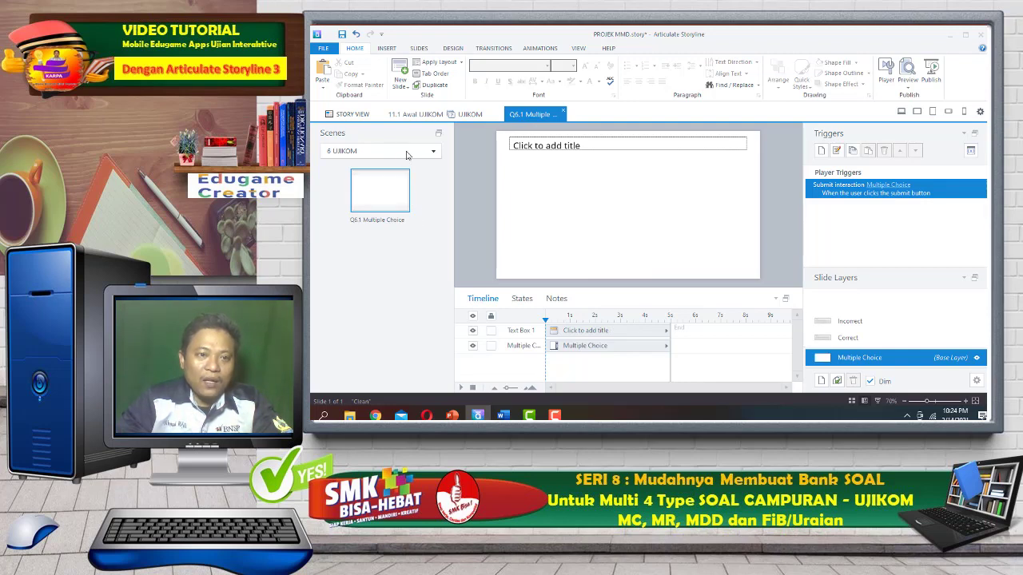
pyautogui.click(364, 117)
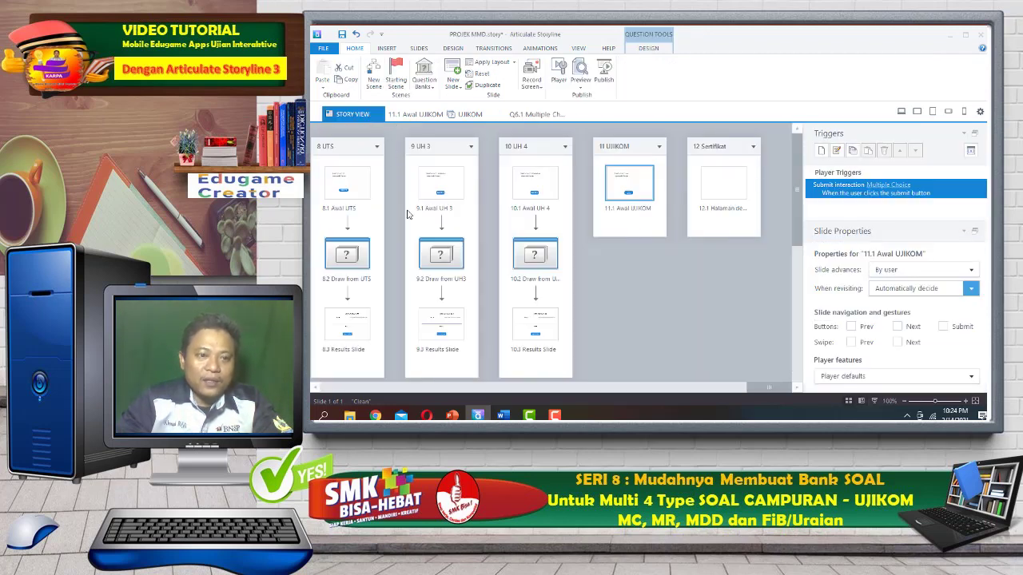
pyautogui.moveTo(763, 388); pyautogui.dragTo(399, 395)
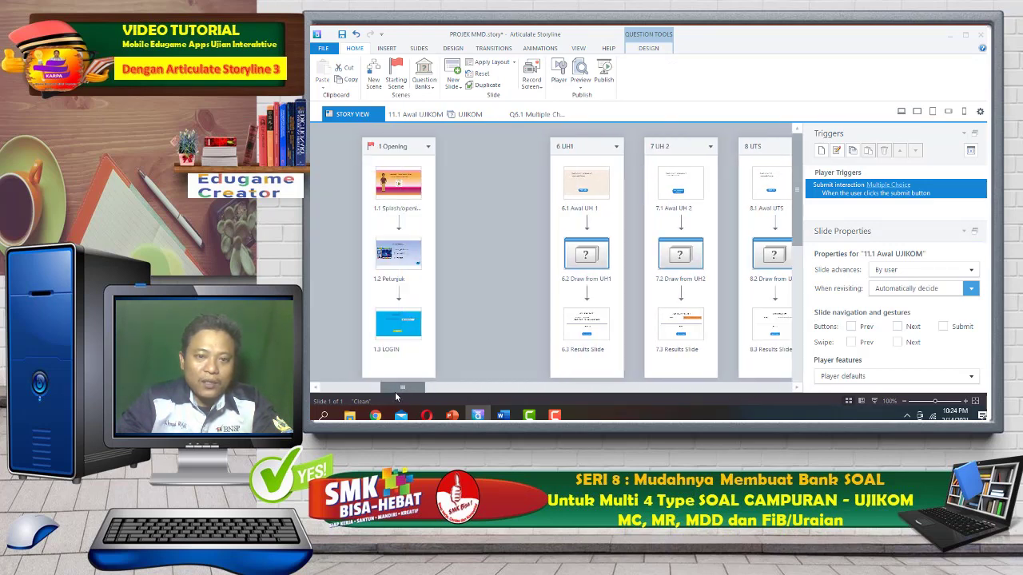
pyautogui.doubleClick(581, 257)
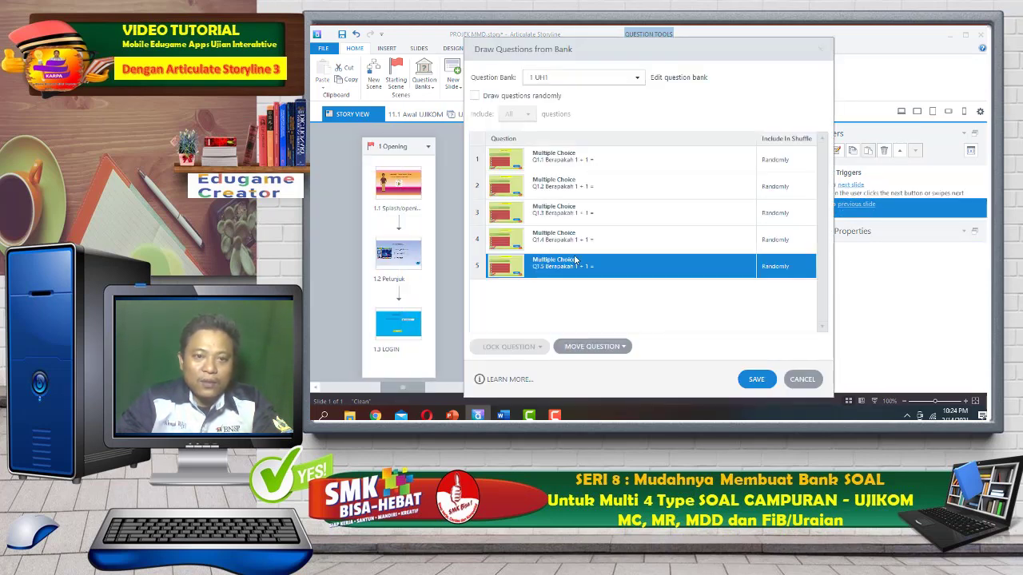
pyautogui.doubleClick(551, 171)
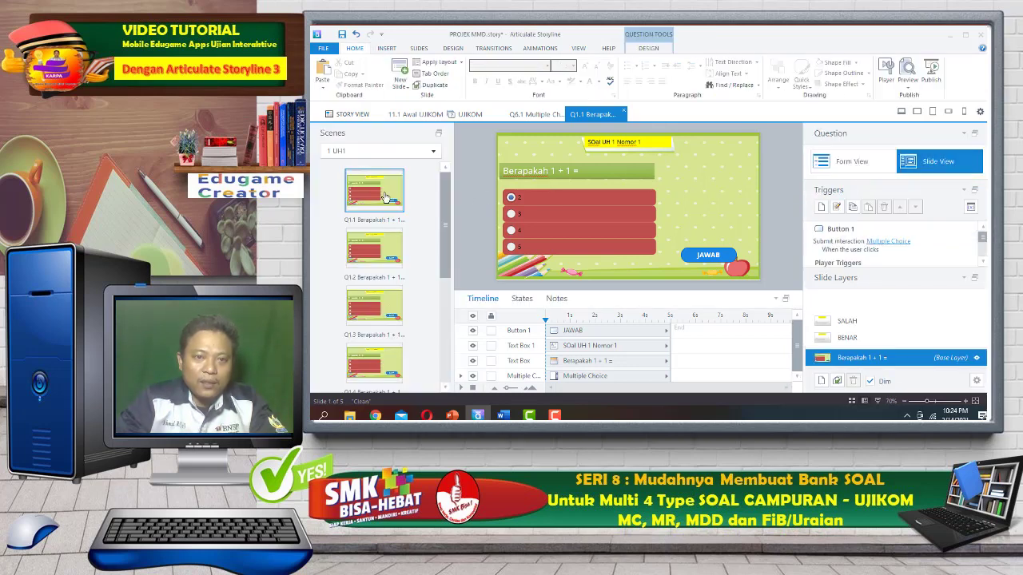
pyautogui.rightClick(383, 194)
pyautogui.click(407, 224)
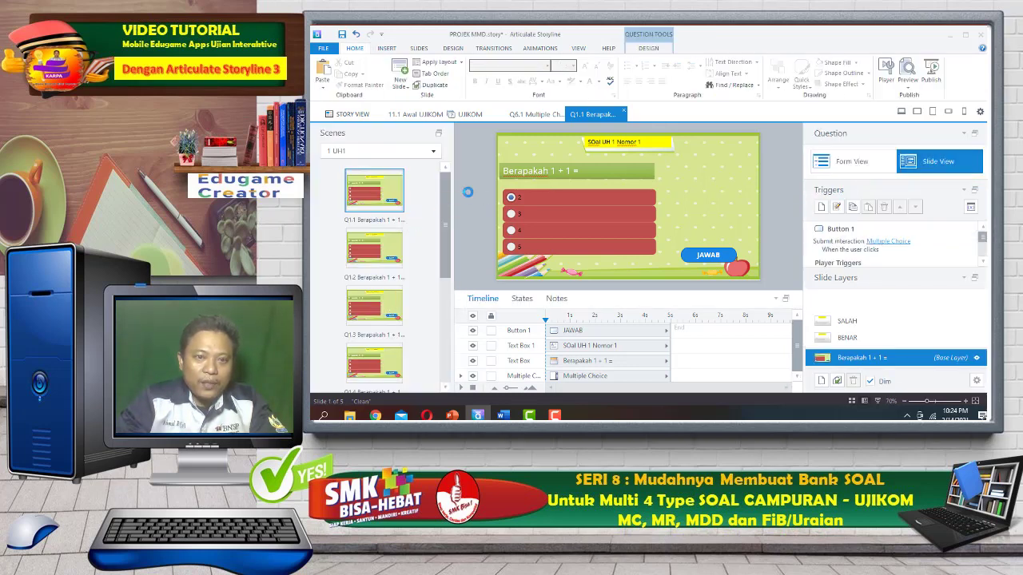
# Paste the copied question slide into the UJIKOM question bank.
pyautogui.click(523, 119)
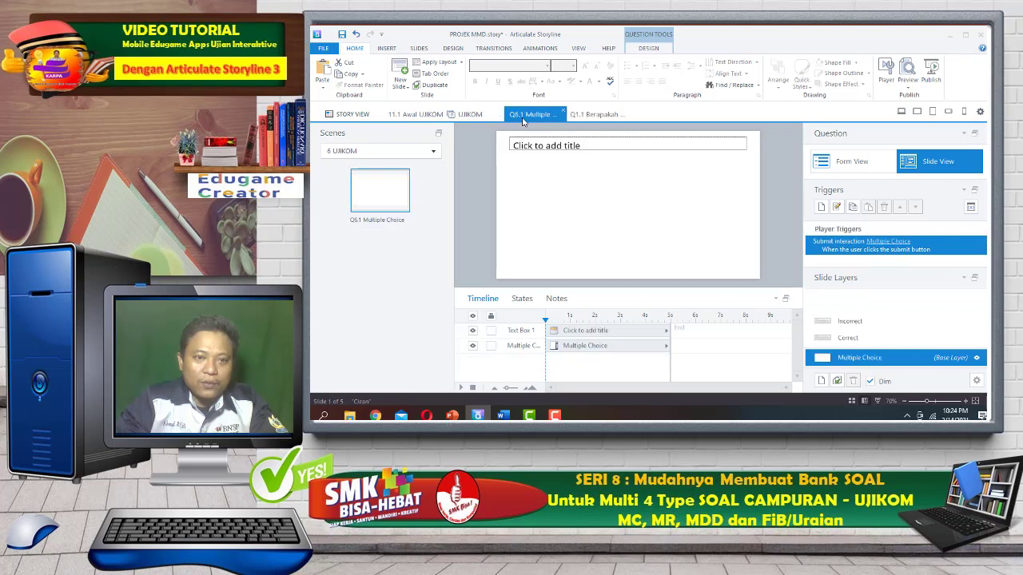
pyautogui.rightClick(387, 255)
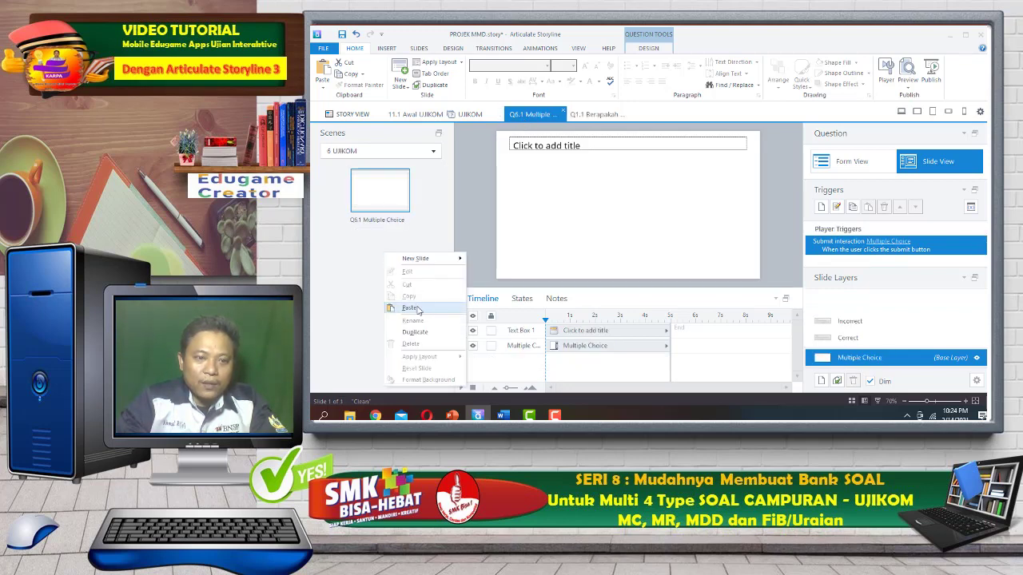
pyautogui.click(417, 309)
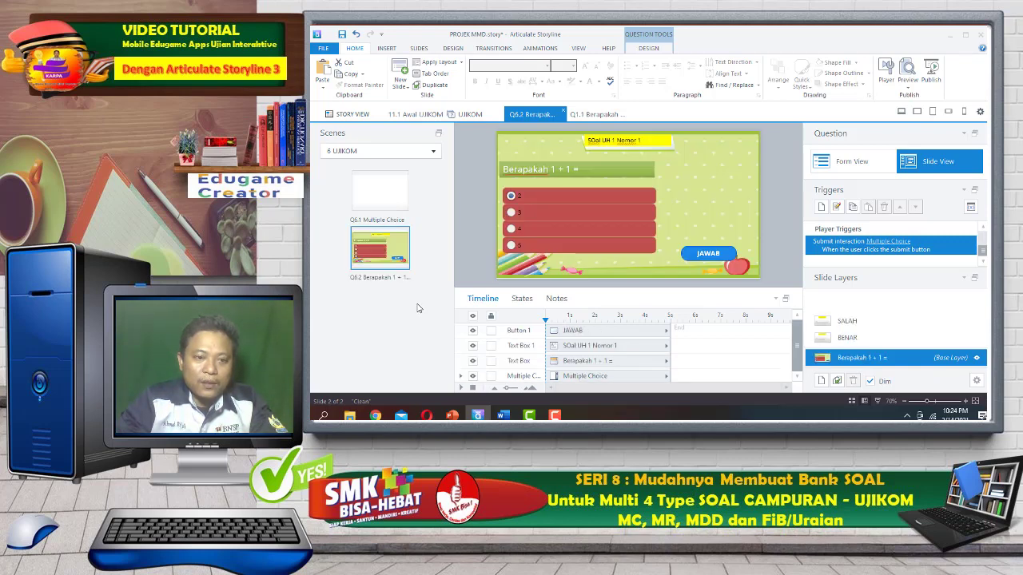
# Delete the blank Multiple Choice slide from the UJIKOM question bank.
pyautogui.click(397, 209)
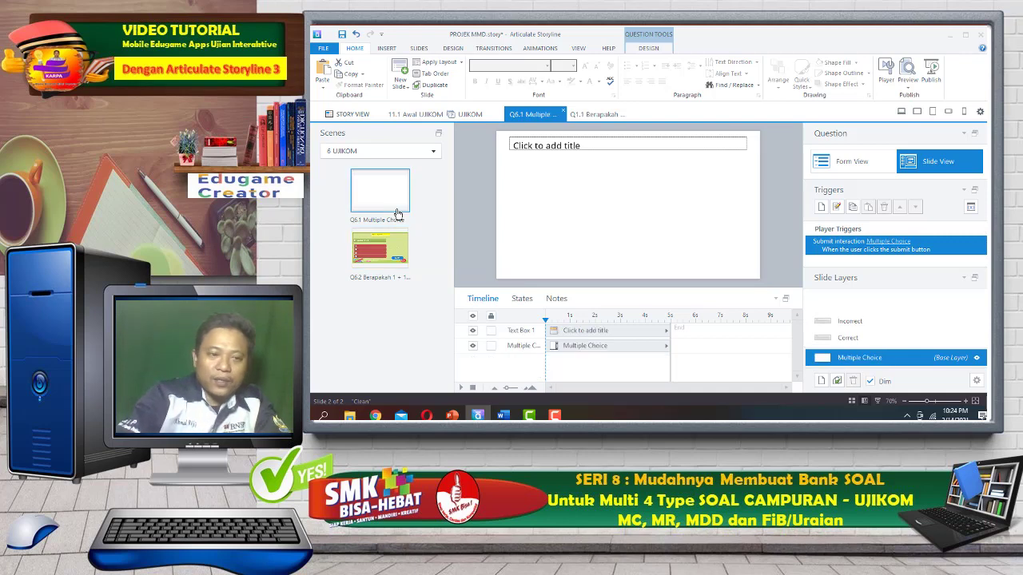
pyautogui.press('Delete')
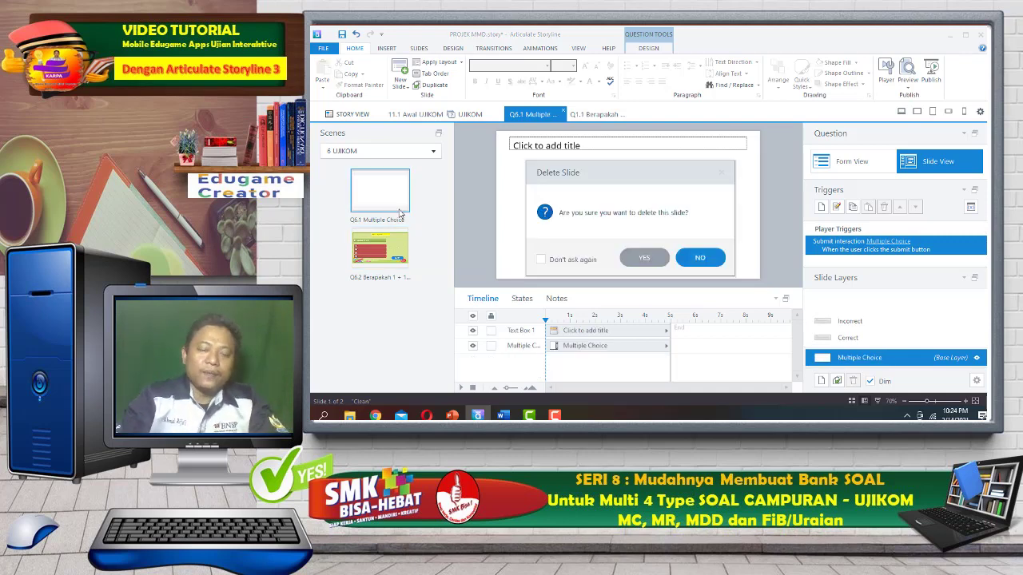
pyautogui.click(637, 263)
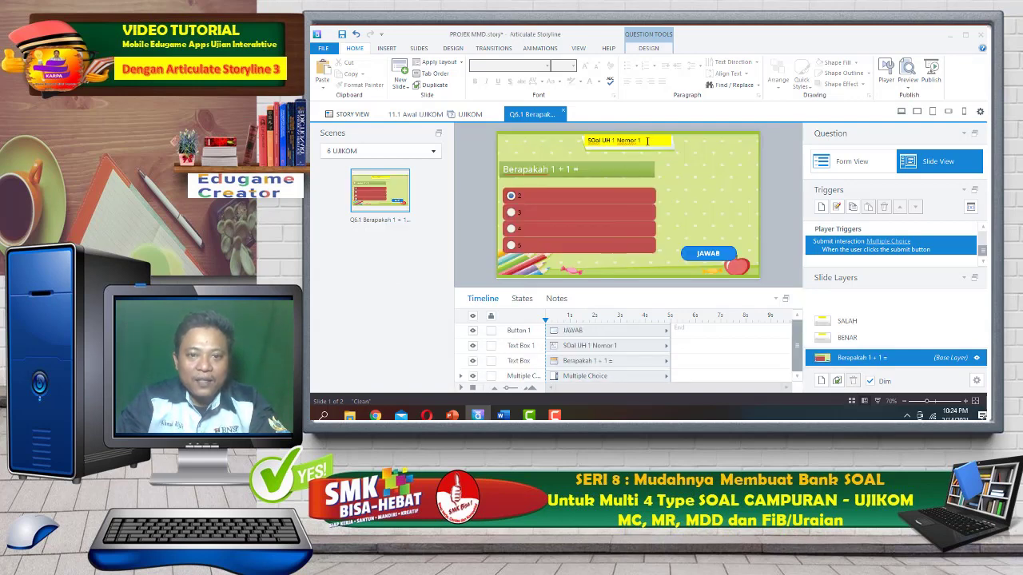
# Replace "UH 1" with "UJIKOM" in the question slide's heading so it reads "SOal UJIKOM Nomor 1".
pyautogui.click(614, 140)
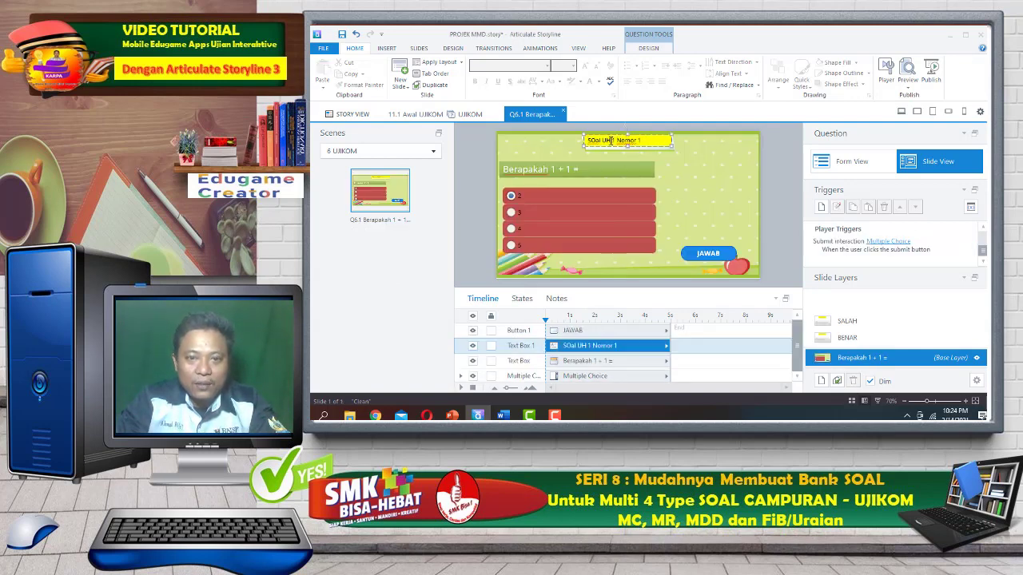
pyautogui.doubleClick(613, 140)
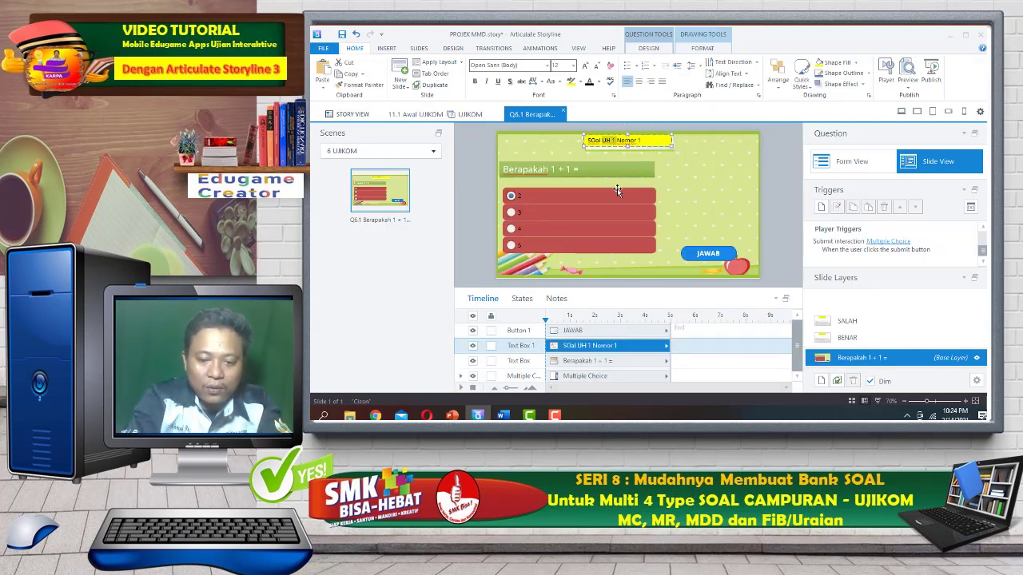
pyautogui.write('uji')
pyautogui.press('BackSpace')
pyautogui.press('BackSpace')
pyautogui.press('BackSpace')
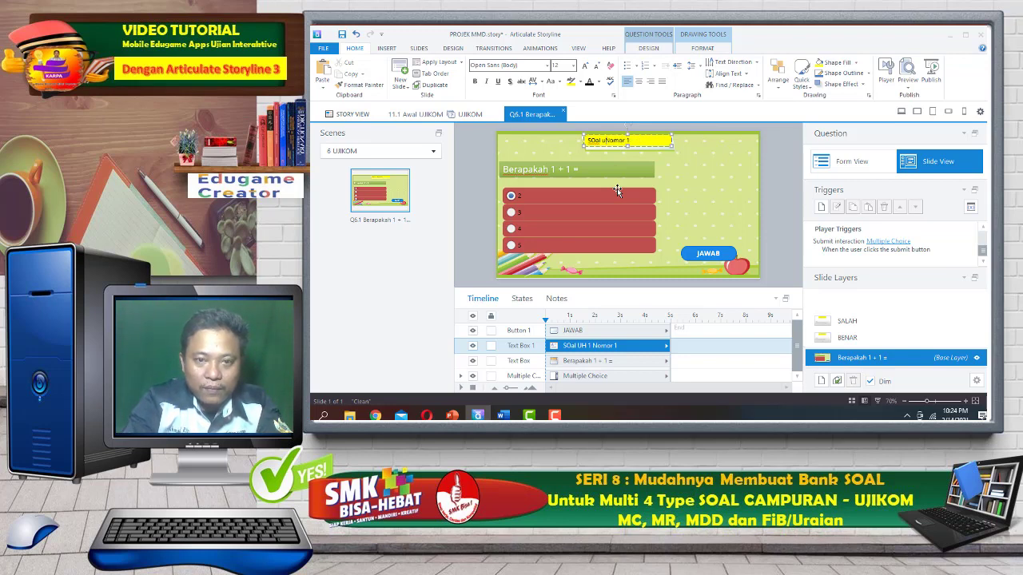
pyautogui.write('UJIKOM')
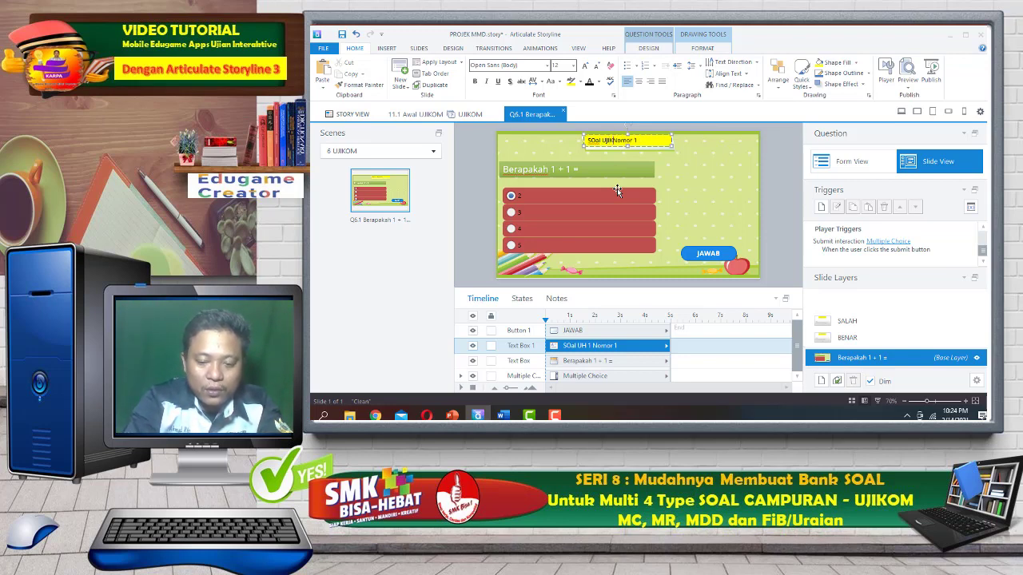
# Rename the question slide in the UJIKOM bank as "SOAL UJIKOM NO 1".
pyautogui.doubleClick(374, 221)
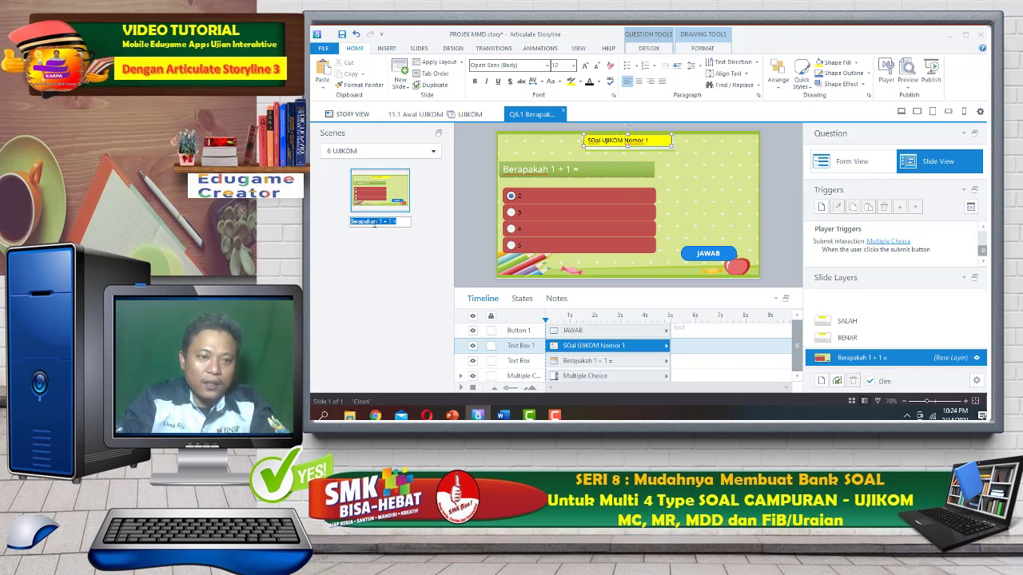
pyautogui.write('SOAL UJIKOM NO 1')
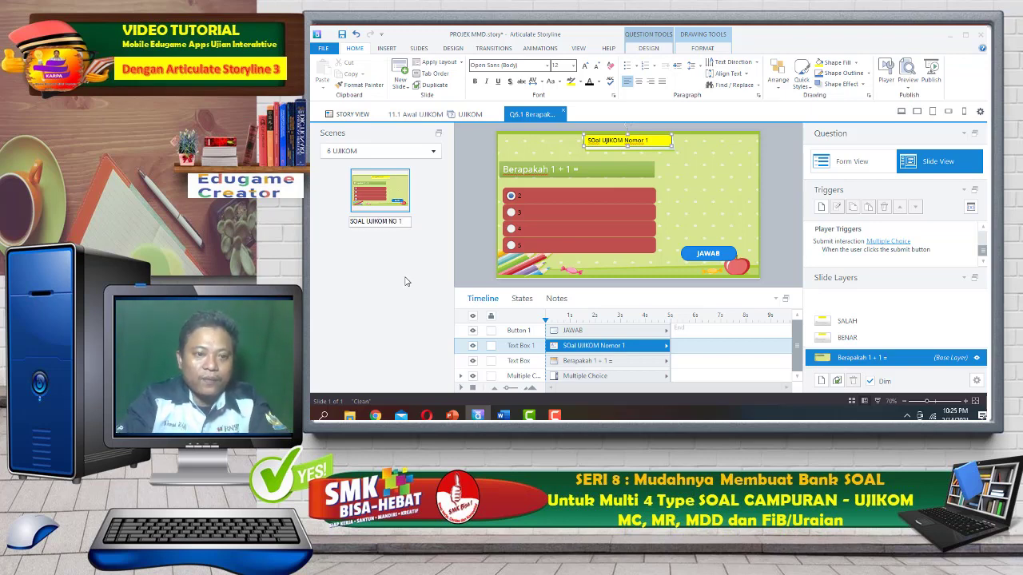
pyautogui.press('Return')
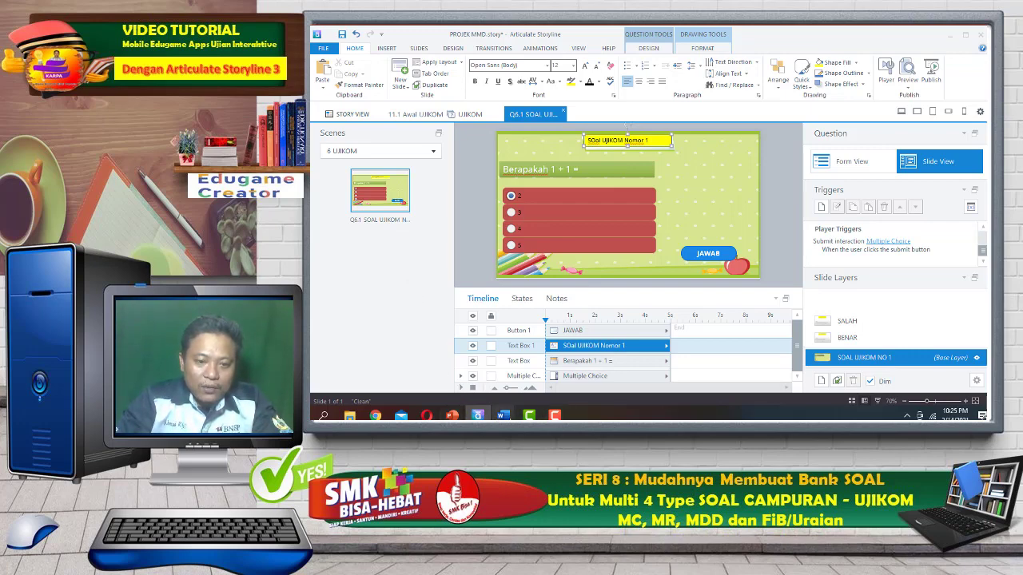
# Switch to the Word project plan, shade the exam table's UJIKOM/UAS row red, and return to Storyline.
pyautogui.moveTo(502, 415)
pyautogui.click(550, 398)
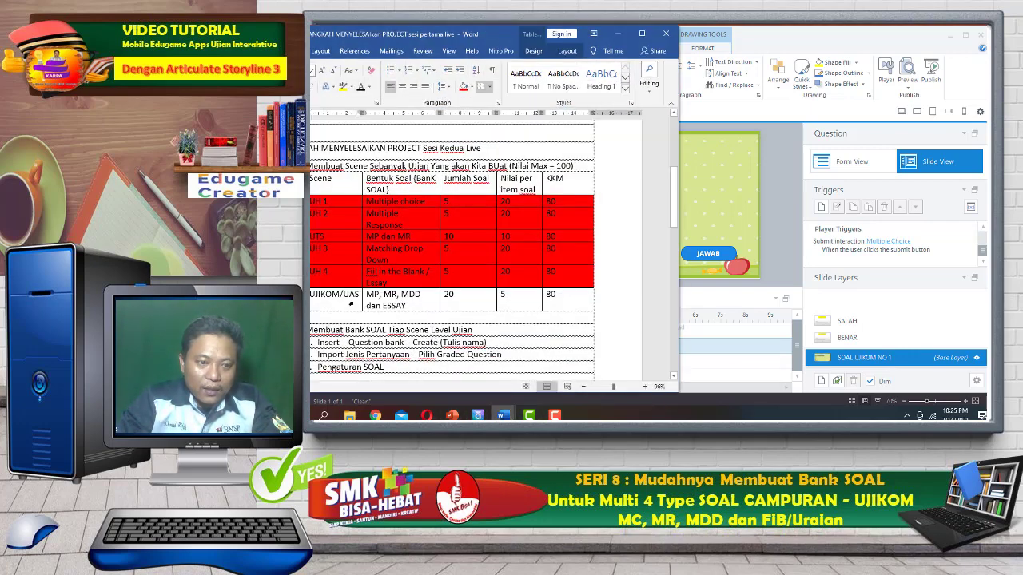
pyautogui.click(341, 301)
pyautogui.moveTo(325, 294); pyautogui.dragTo(581, 299)
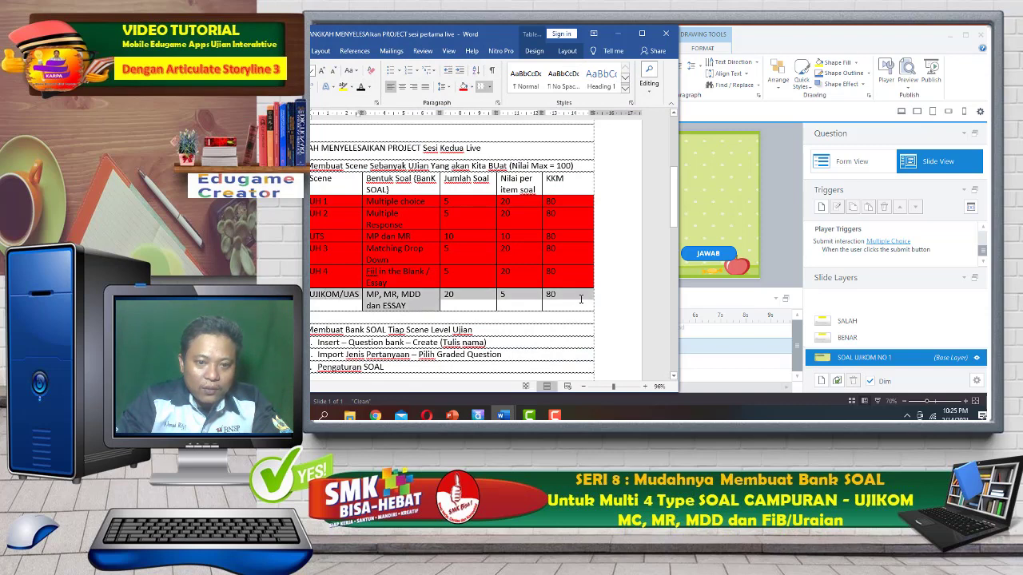
pyautogui.click(462, 87)
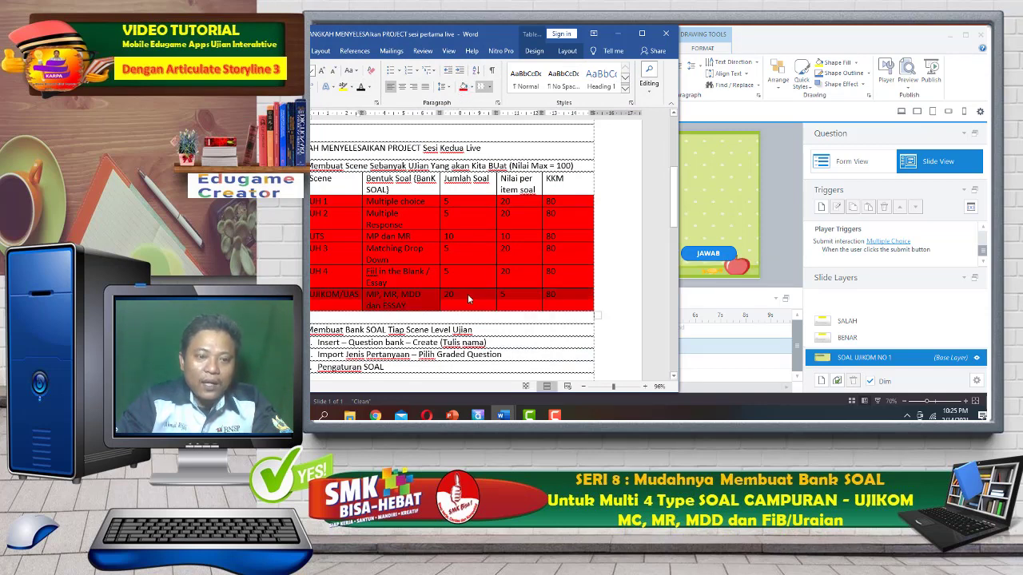
pyautogui.click(618, 33)
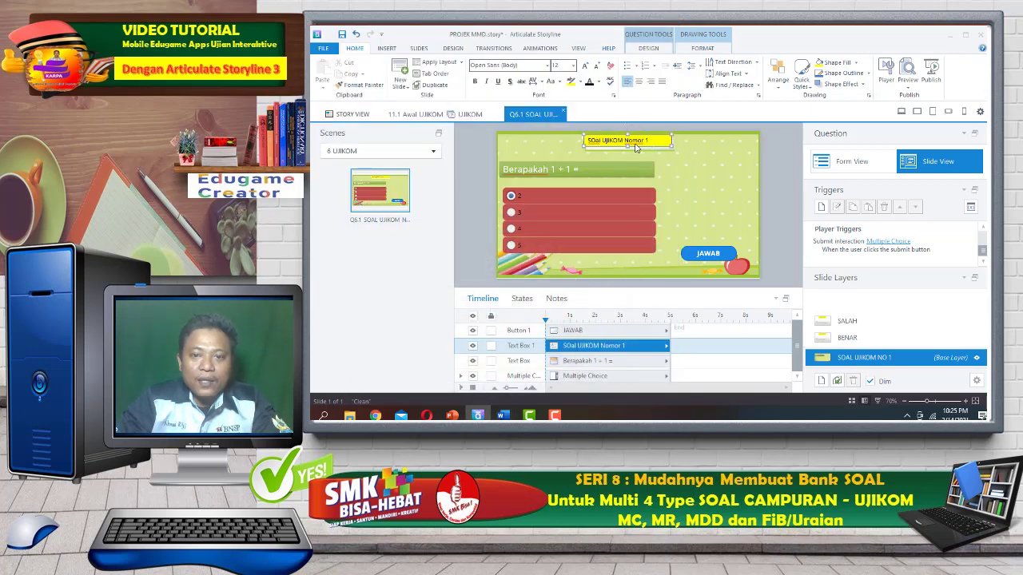
# Set the points for the correct answer of UJIKOM question 1 to 5 and return to the slide view.
pyautogui.click(852, 162)
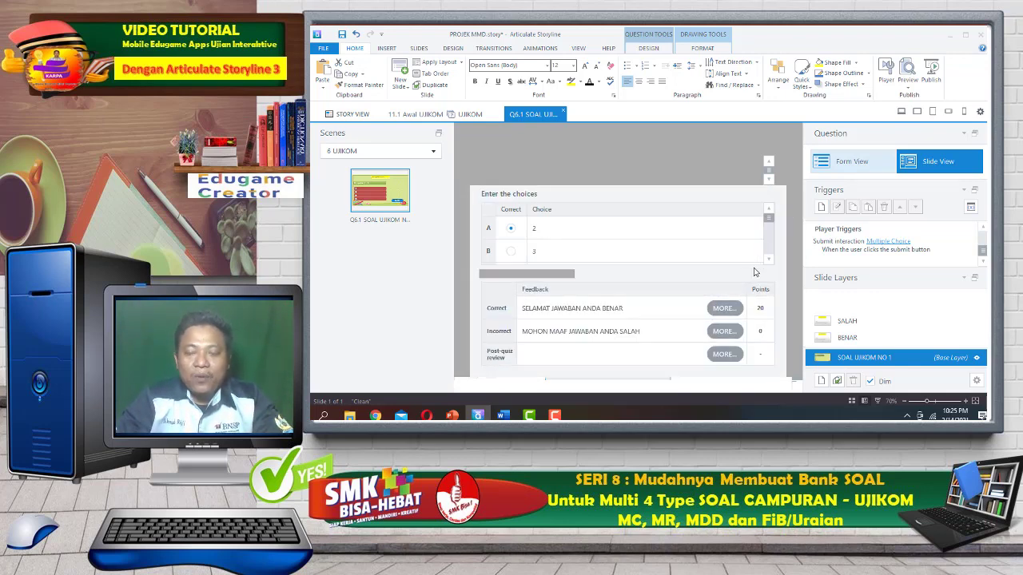
pyautogui.click(765, 319)
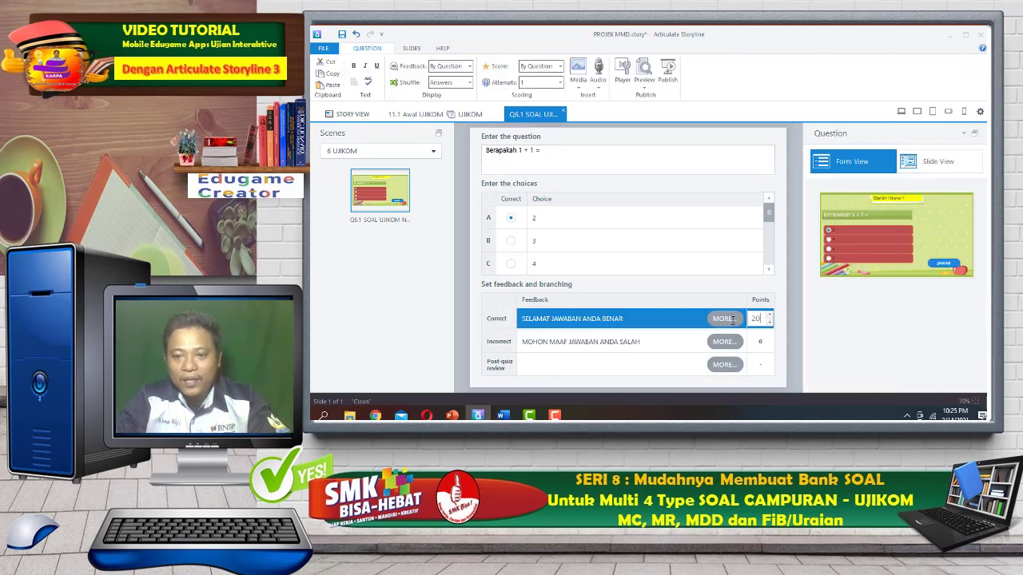
pyautogui.doubleClick(755, 319)
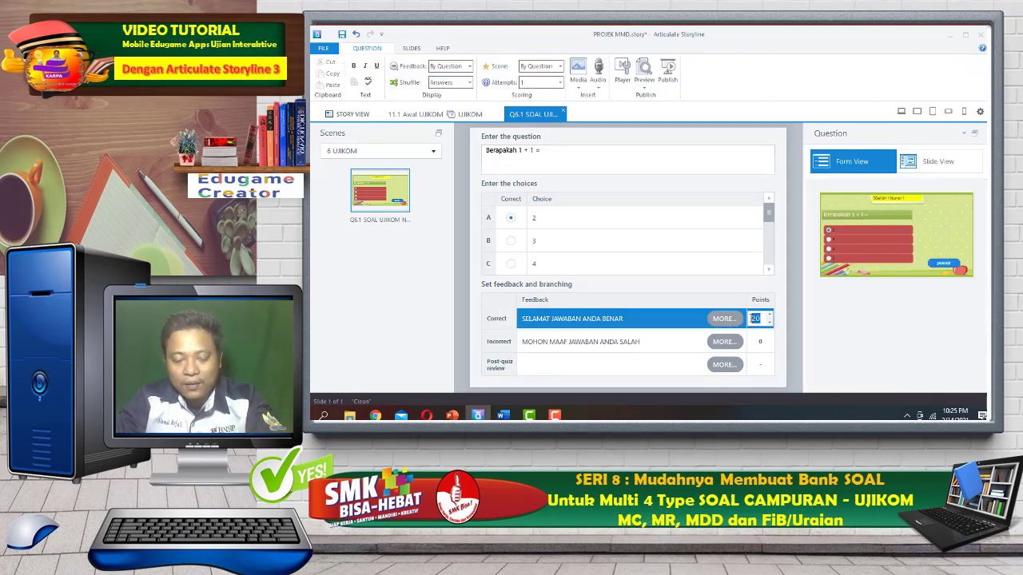
pyautogui.write('5')
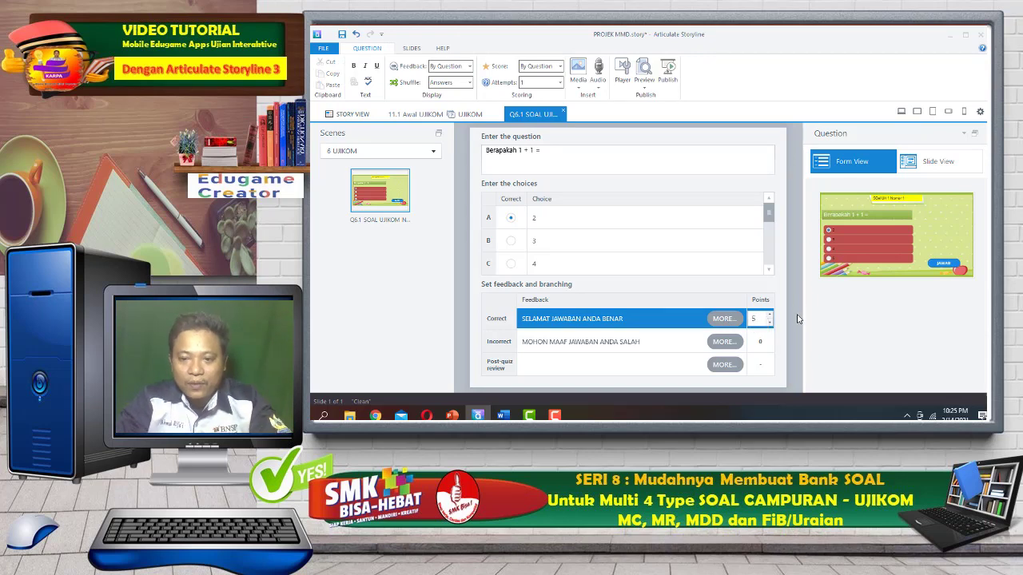
pyautogui.click(919, 171)
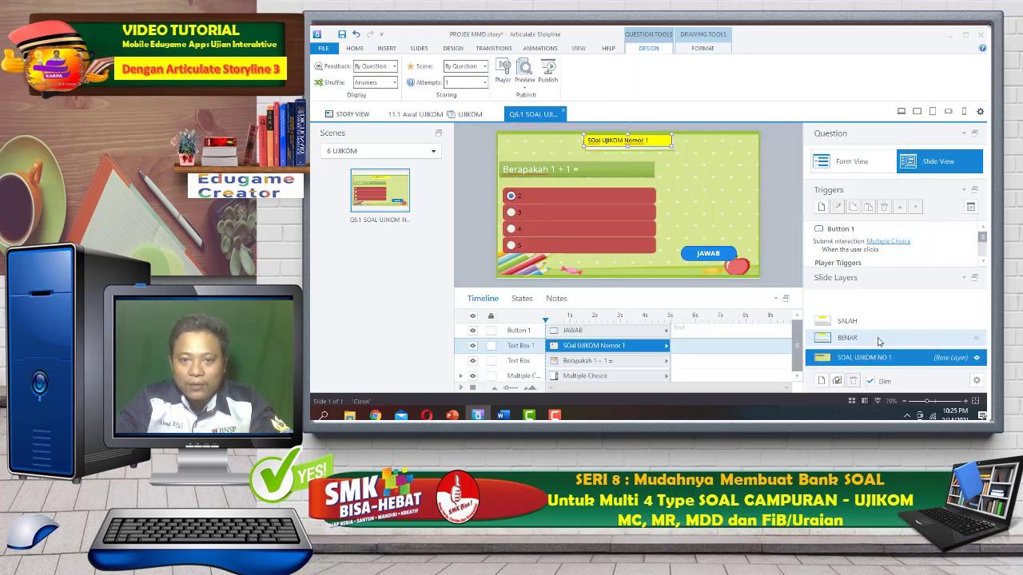
# Remove the "NILAI KAMU SEKARANG" score text box from the BENAR and SALAH feedback layers and return to the base layer.
pyautogui.click(879, 339)
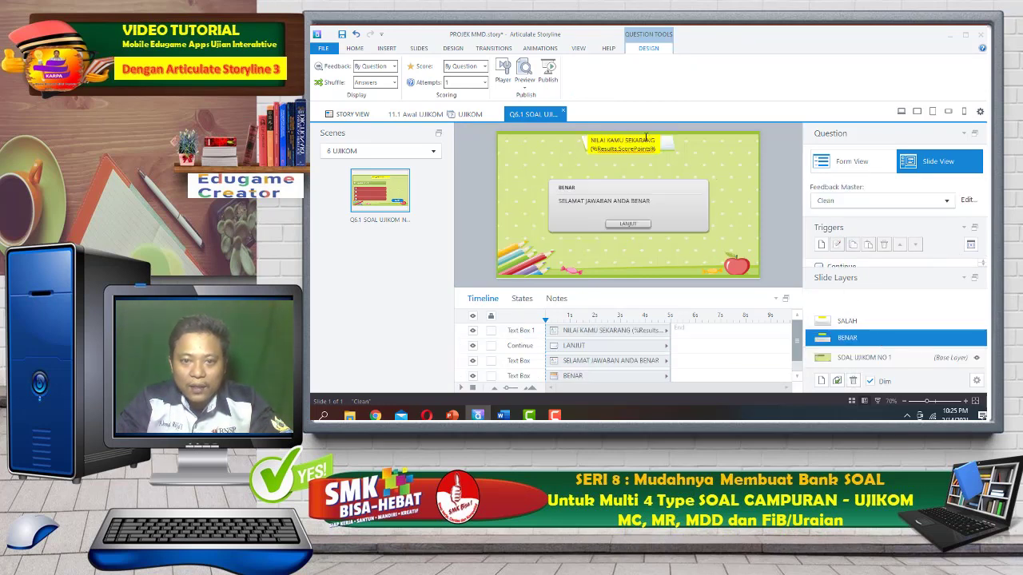
pyautogui.click(644, 150)
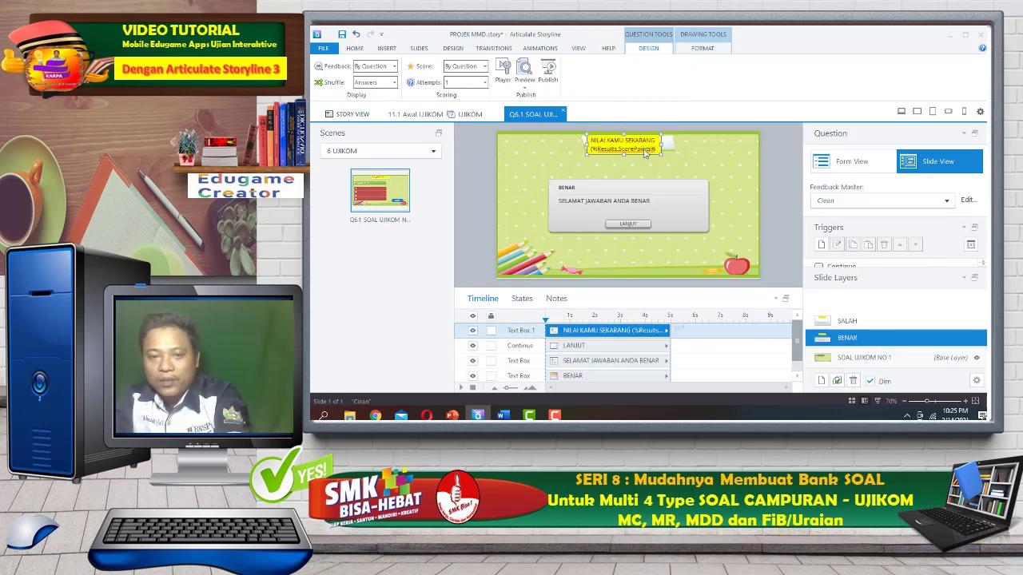
pyautogui.hotkey('ctrl', 'x')
pyautogui.click(825, 322)
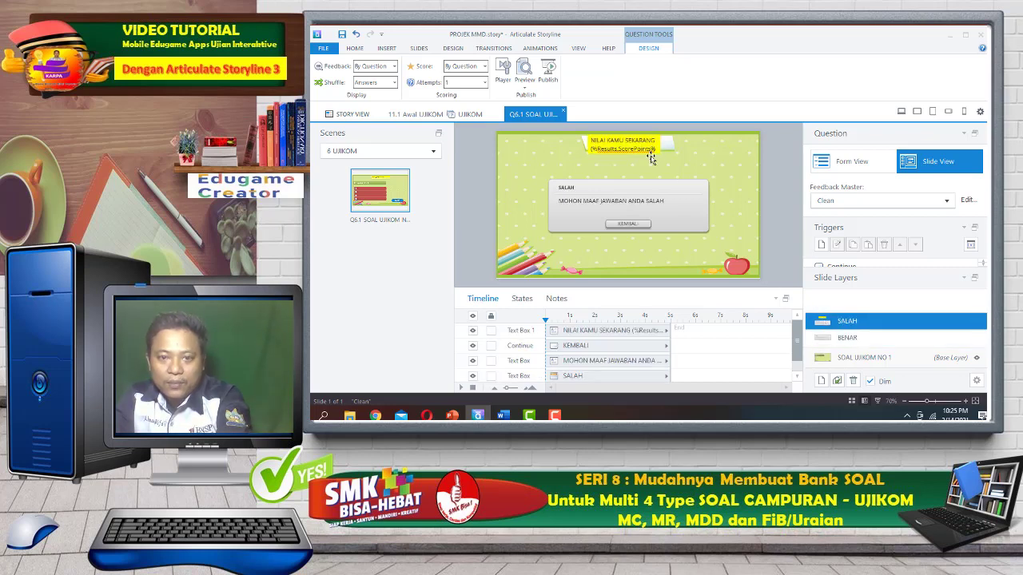
pyautogui.click(652, 154)
pyautogui.press('Delete')
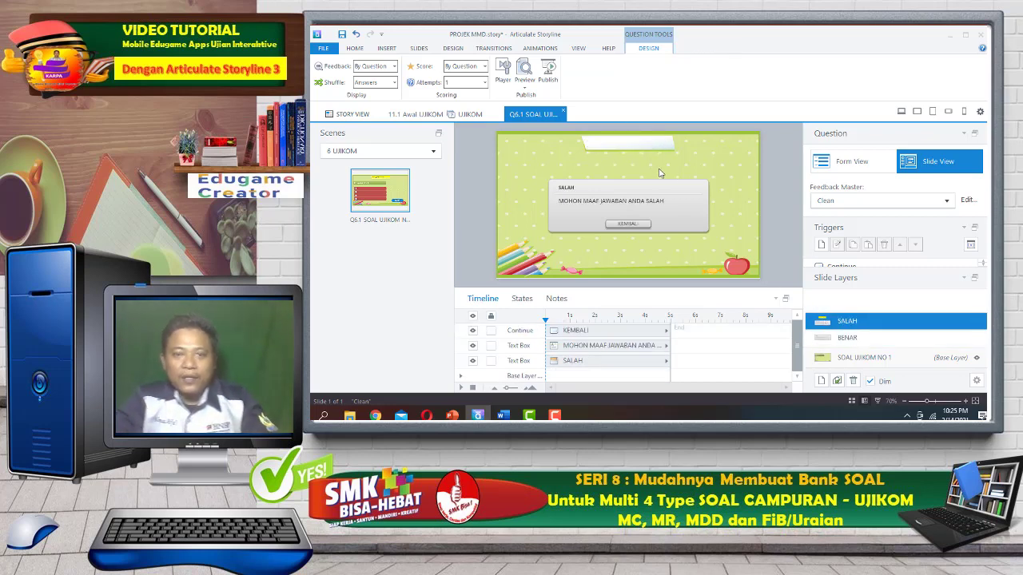
pyautogui.click(843, 338)
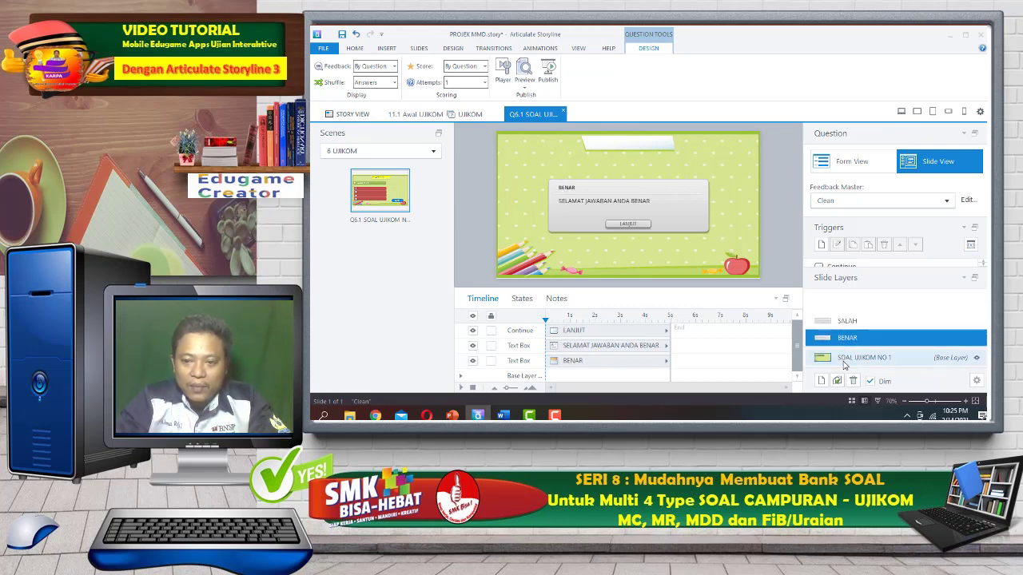
pyautogui.click(845, 358)
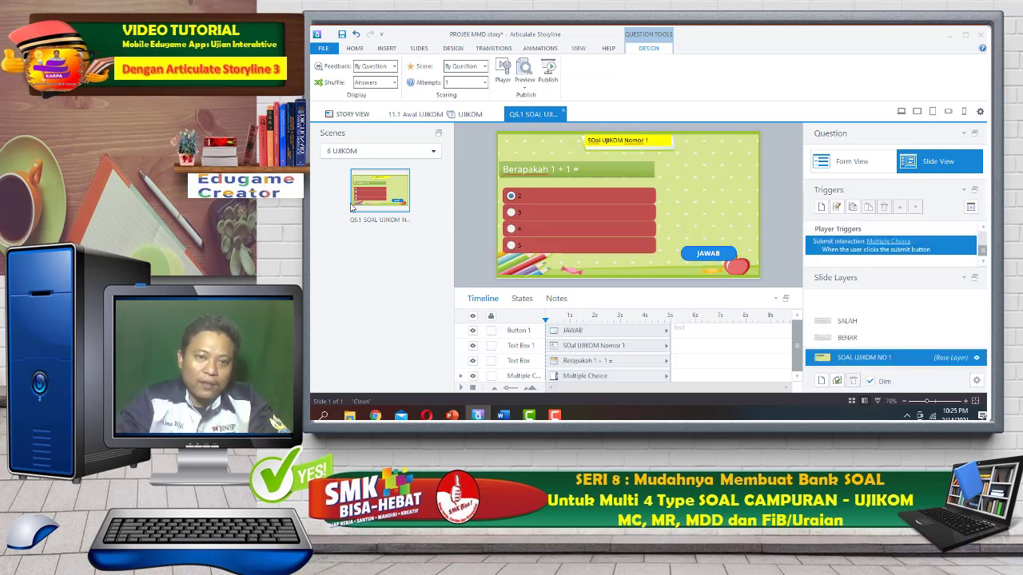
# Copy the question 1 slide and paste it twice into the UJIKOM question bank.
pyautogui.rightClick(397, 200)
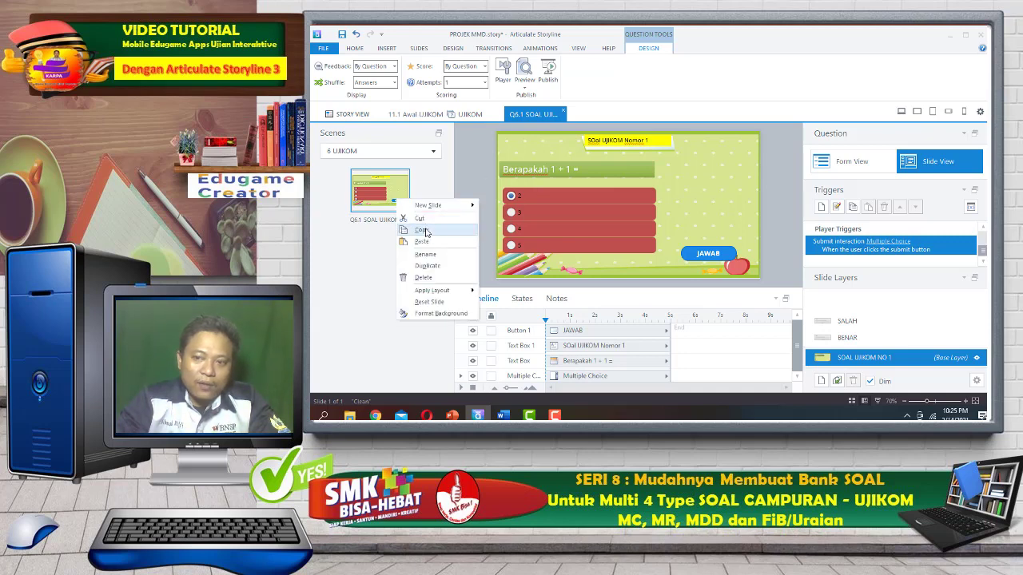
pyautogui.click(446, 232)
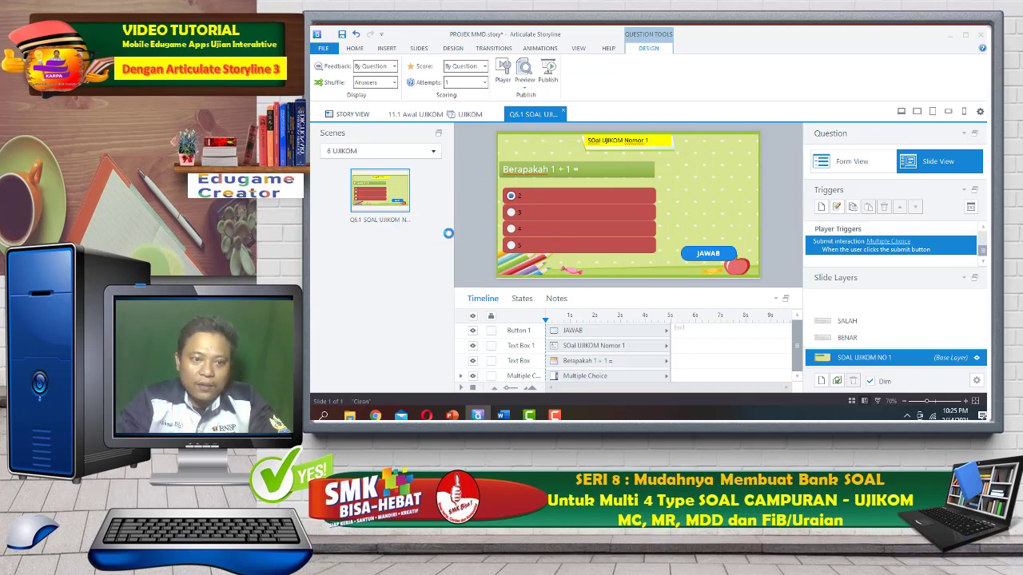
pyautogui.rightClick(389, 254)
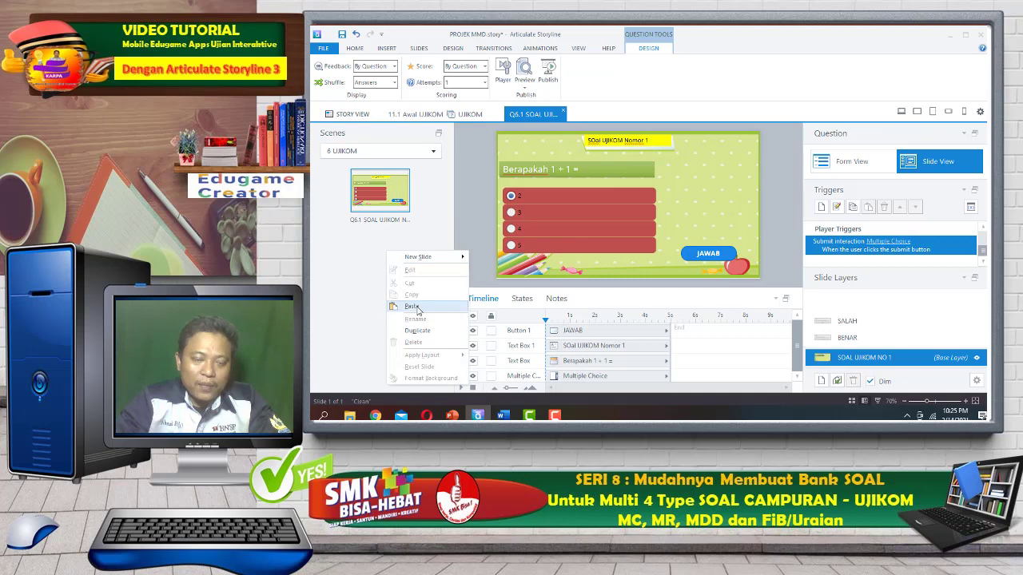
pyautogui.click(419, 311)
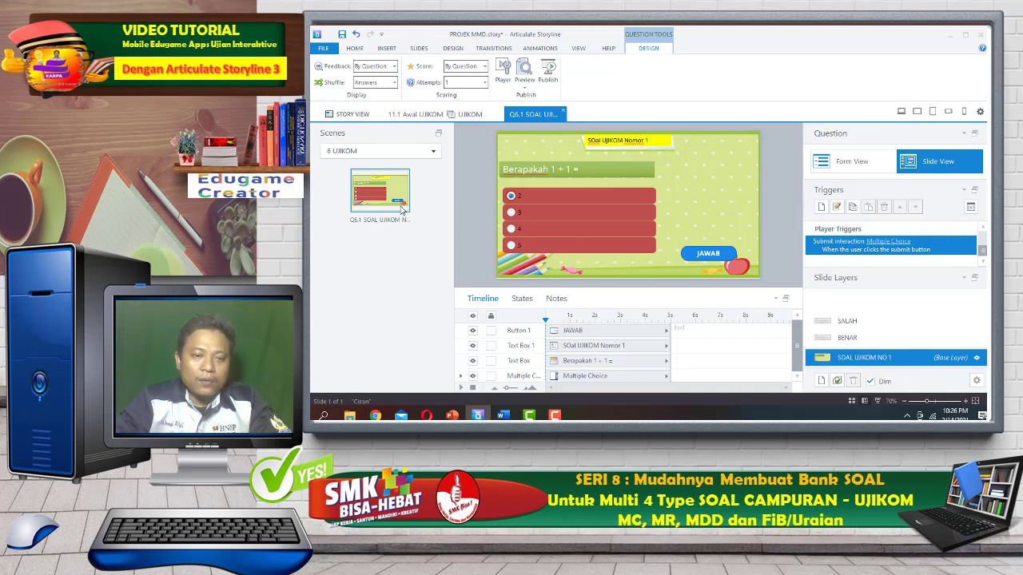
pyautogui.rightClick(390, 250)
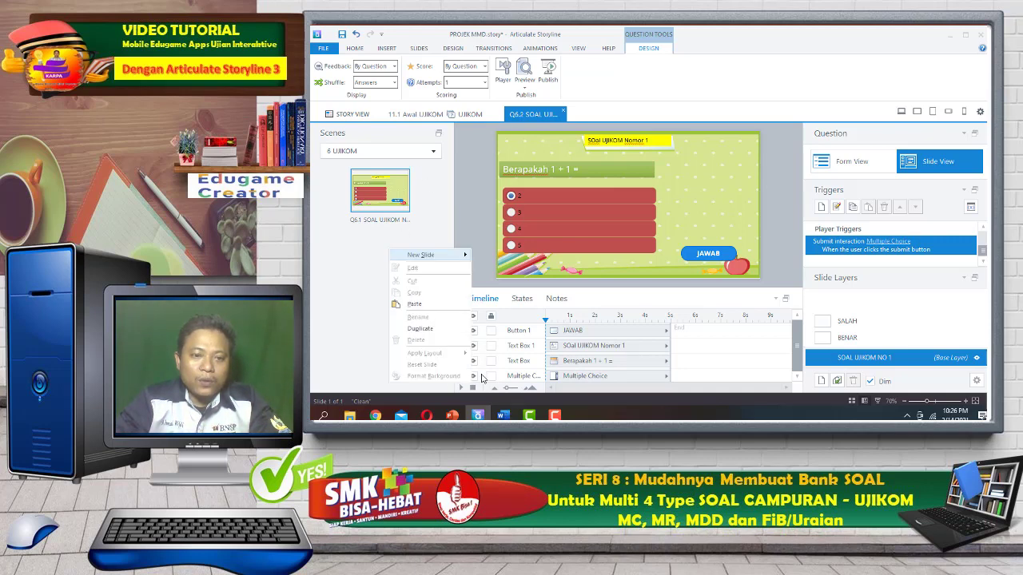
pyautogui.click(416, 305)
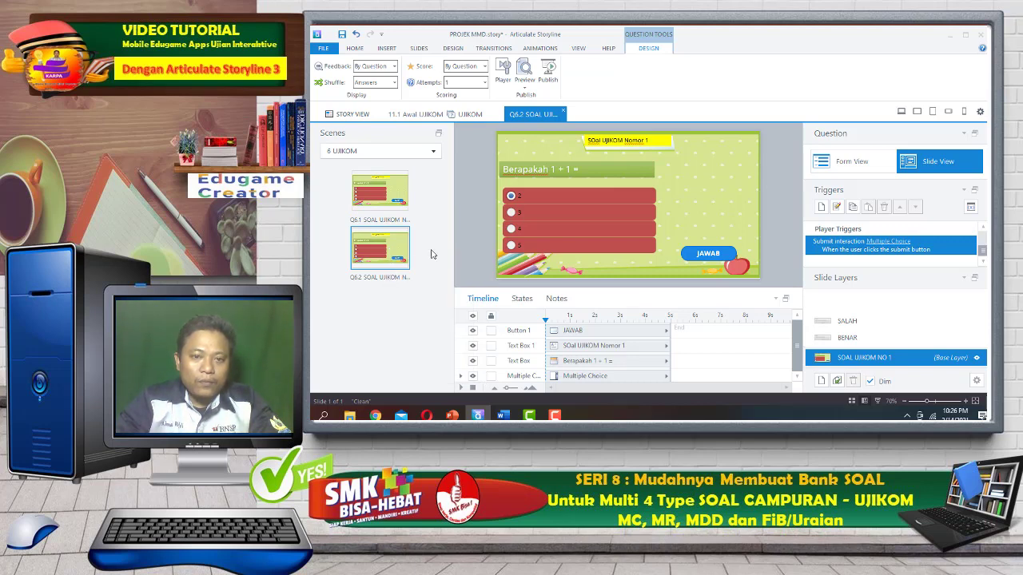
pyautogui.hotkey('ctrl', 'v')
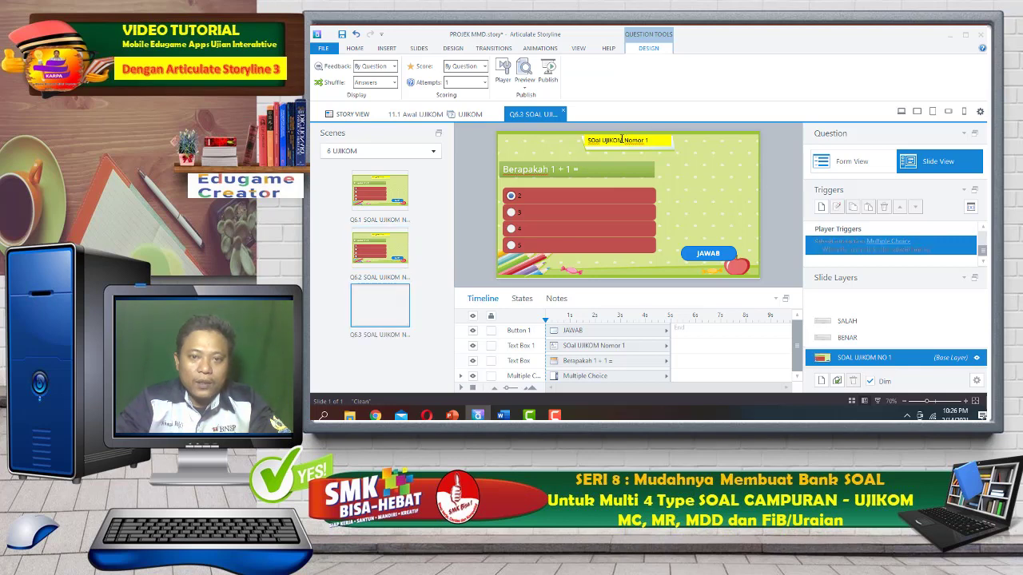
# Change the heading on the copied slides to "SOal UJIKOM Nomor 2" and rename the second slide as "ujikom 2".
pyautogui.click(622, 139)
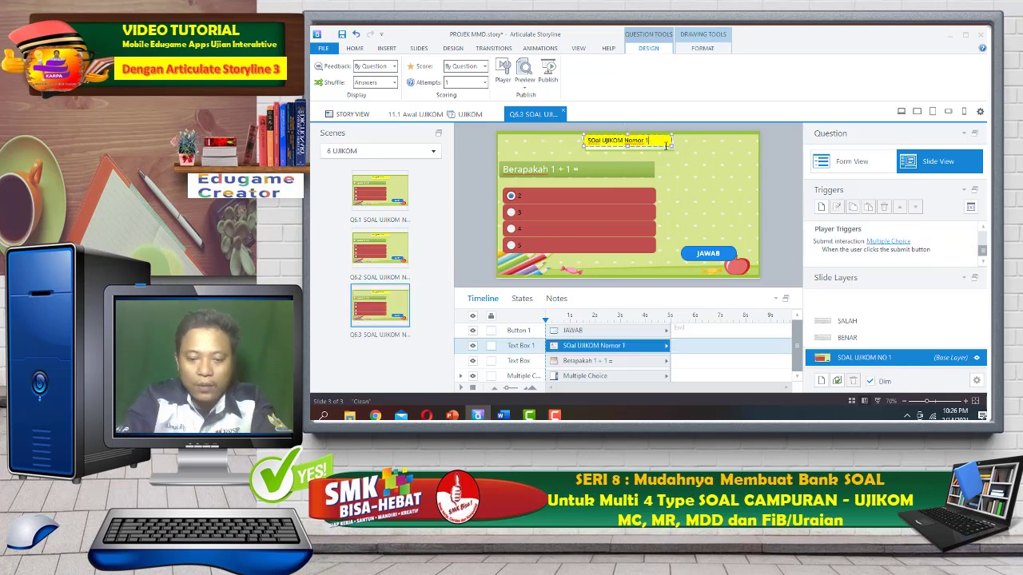
pyautogui.write('2')
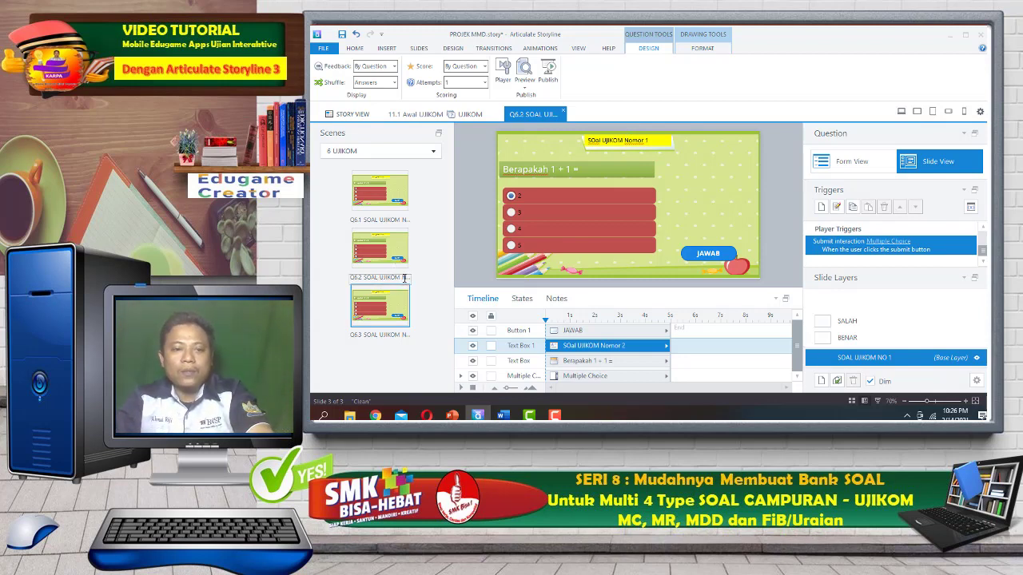
pyautogui.click(403, 278)
pyautogui.click(404, 278)
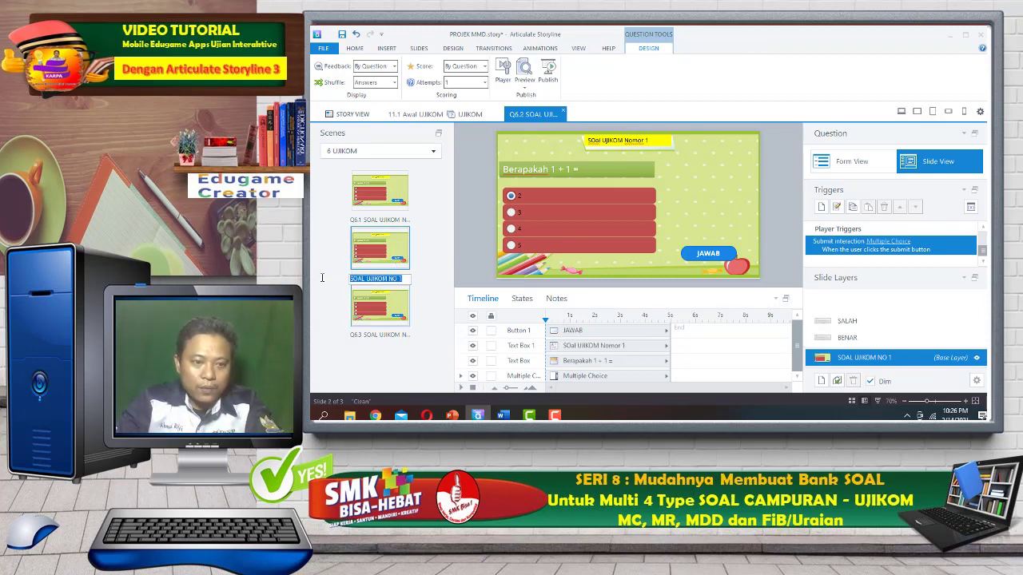
pyautogui.write('ujikom 2')
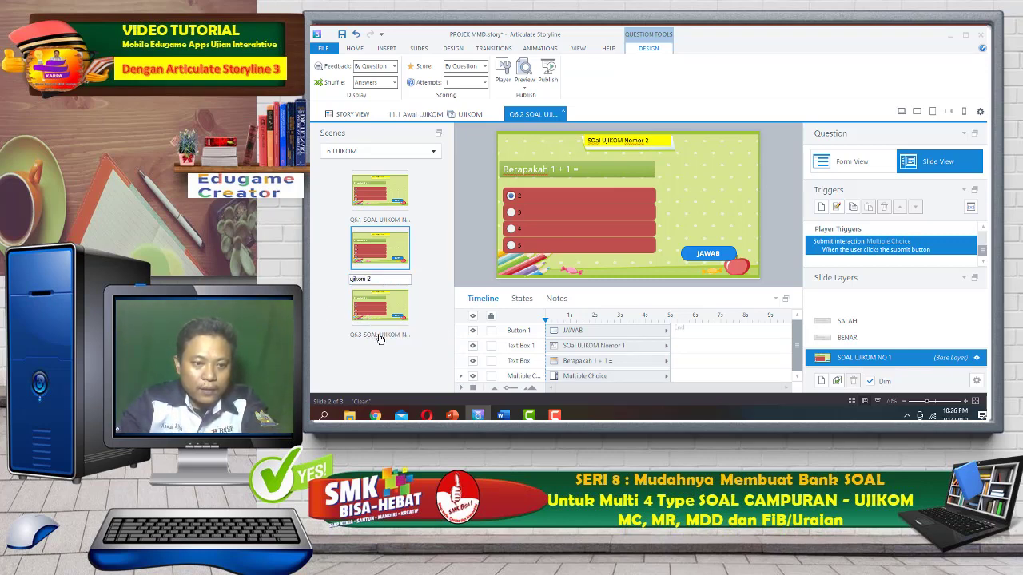
# Rename the third question slide as "ujikom 3" and change its heading to "SOal UJIKOM Nomor 3".
pyautogui.doubleClick(381, 336)
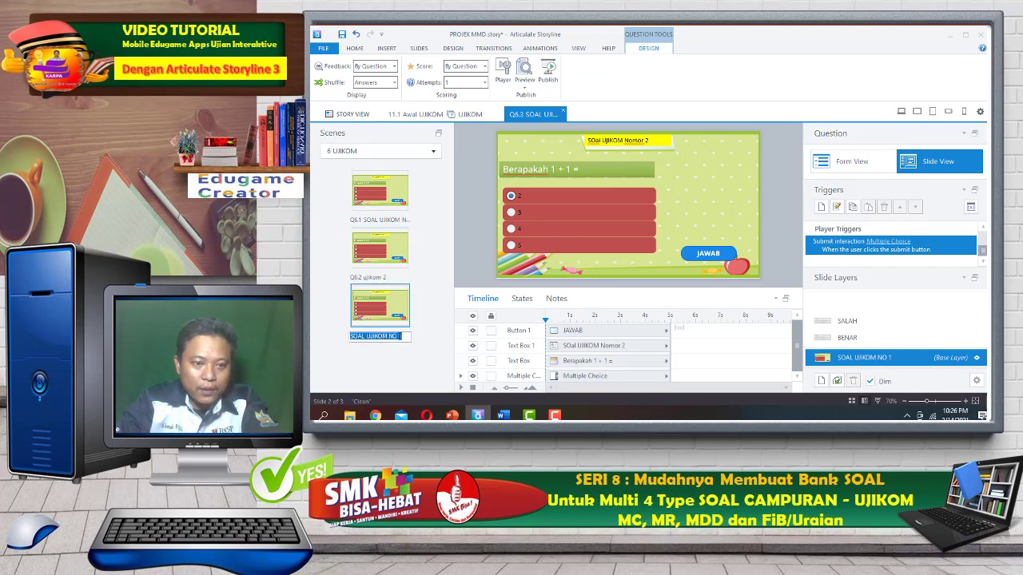
pyautogui.write('ujikom')
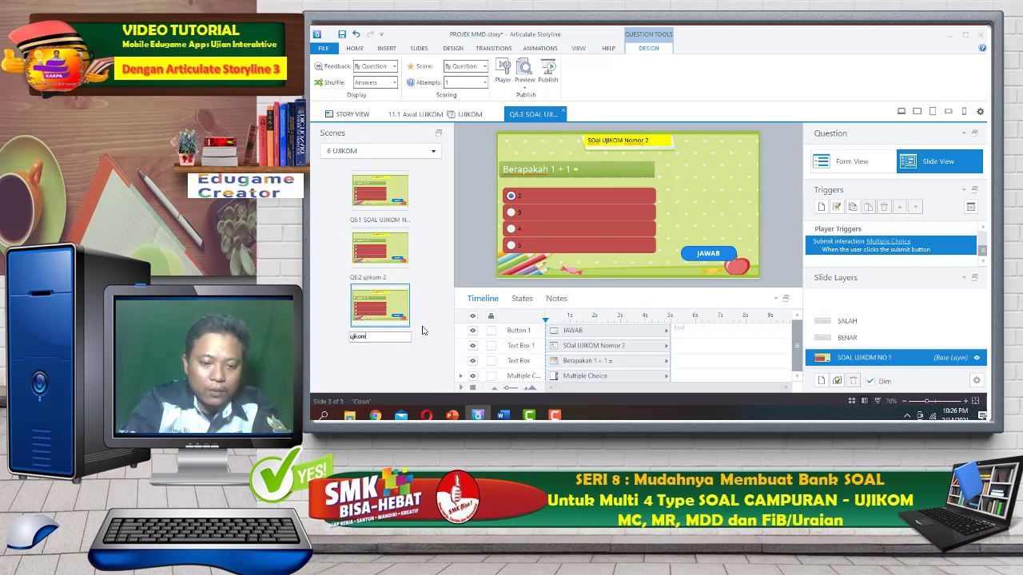
pyautogui.write(' 3')
pyautogui.click(651, 141)
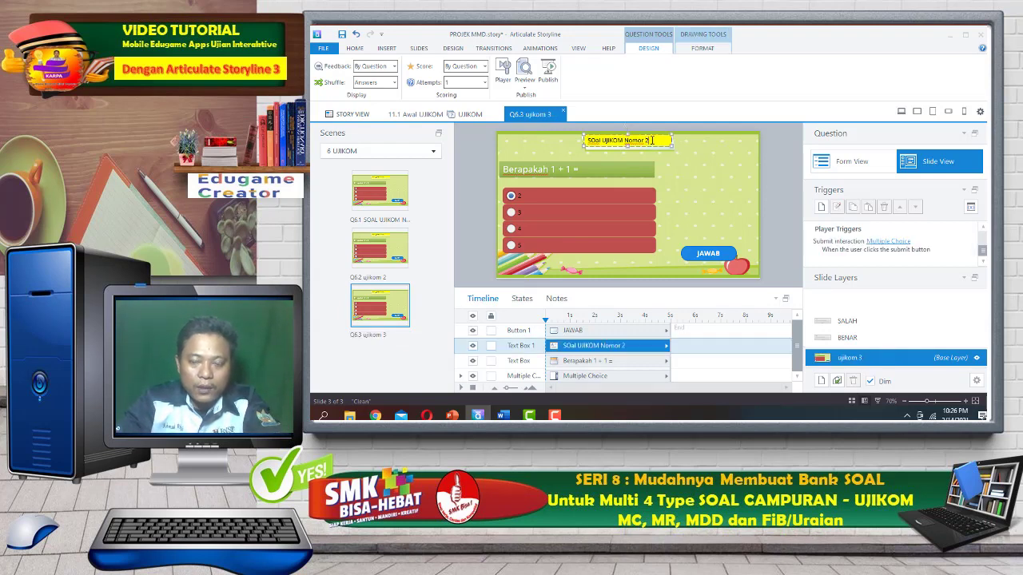
# Paste the copied question as a fourth slide and change its heading to "SOal UJIKOM Nomor 4".
pyautogui.rightClick(404, 353)
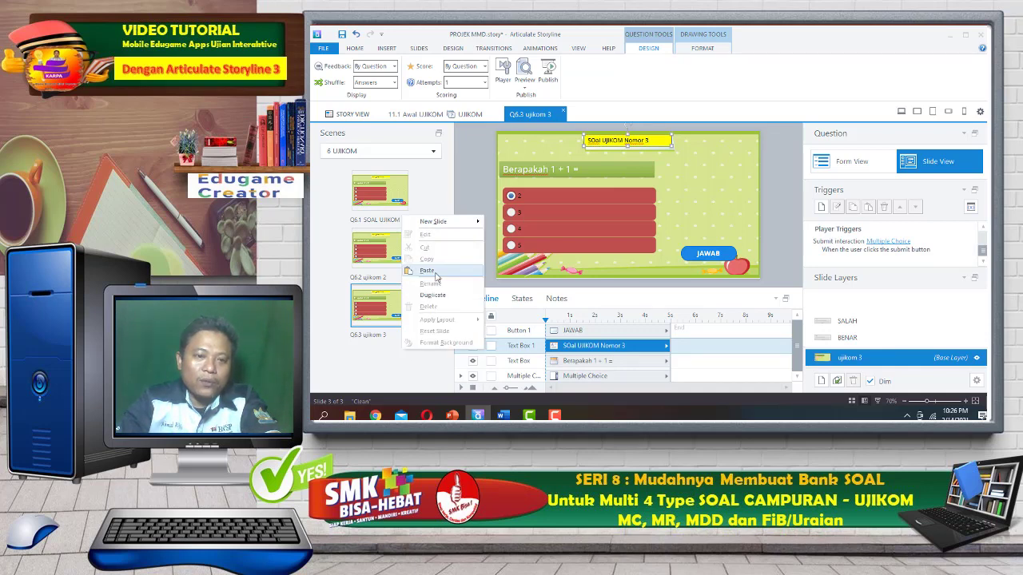
pyautogui.click(435, 277)
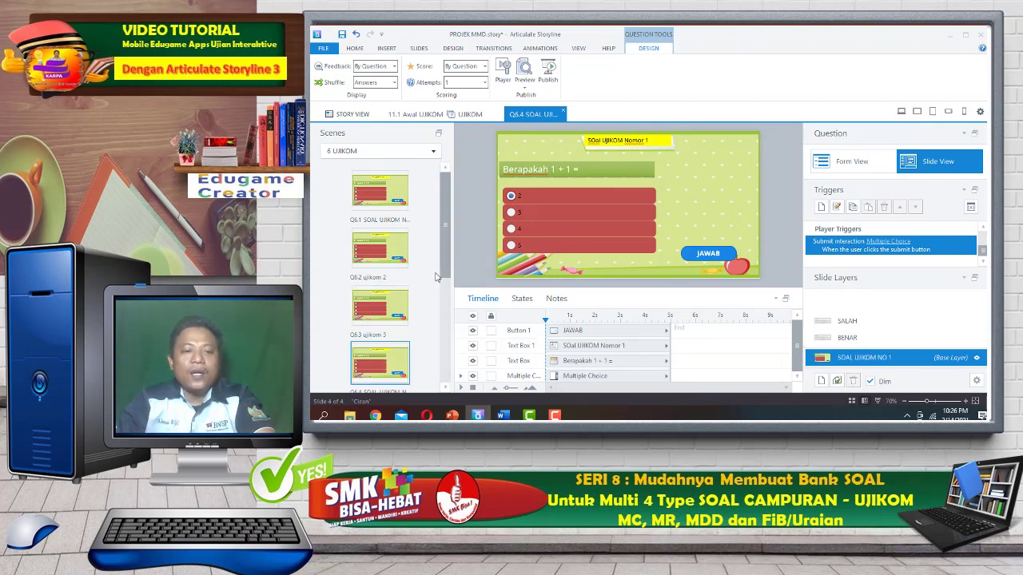
pyautogui.click(649, 140)
pyautogui.click(650, 140)
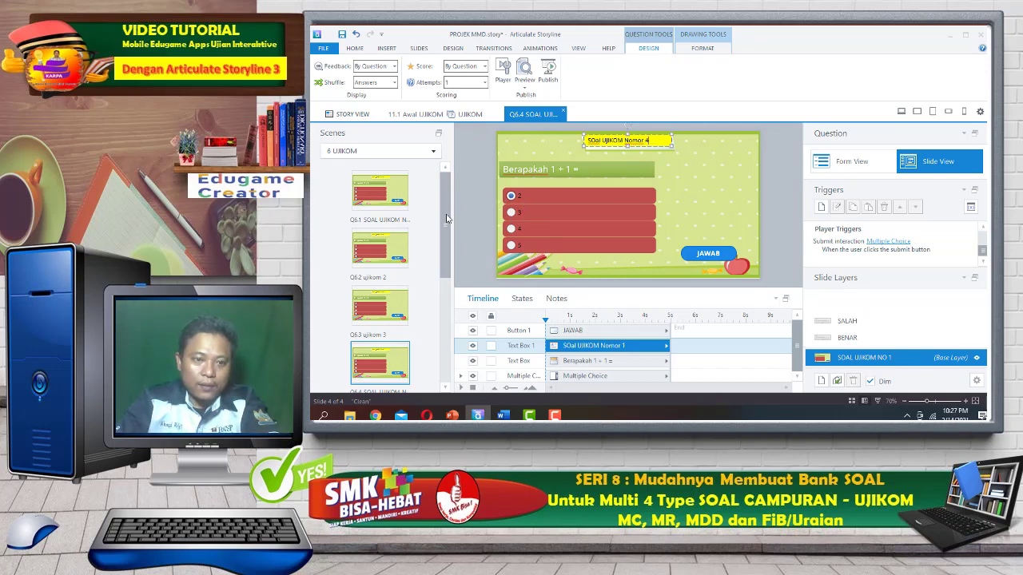
# Rename the fourth question slide as "ujikom 4" and check its BENAR and SALAH feedback layers.
pyautogui.scroll(-2, 408, 336)
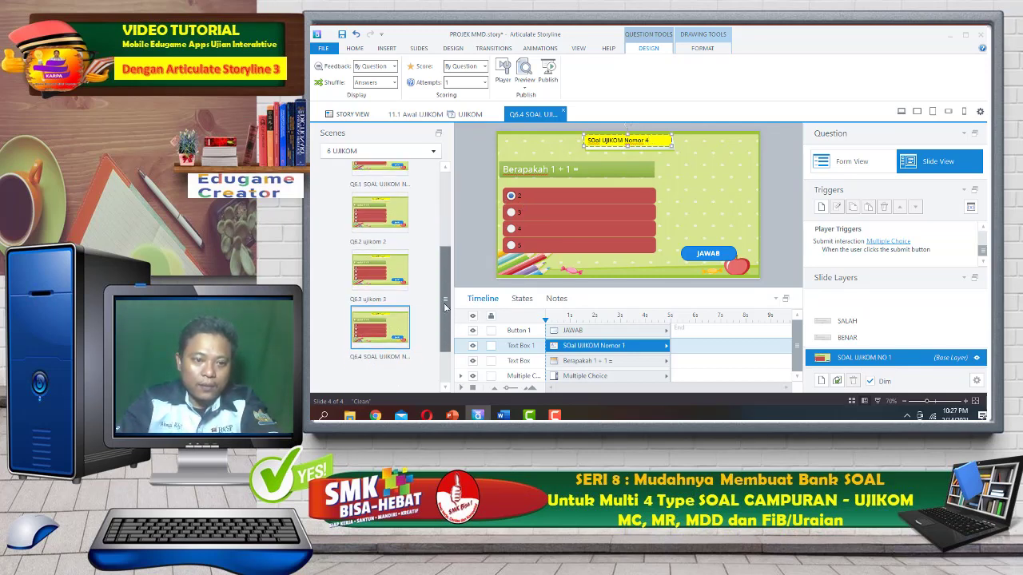
pyautogui.doubleClick(392, 342)
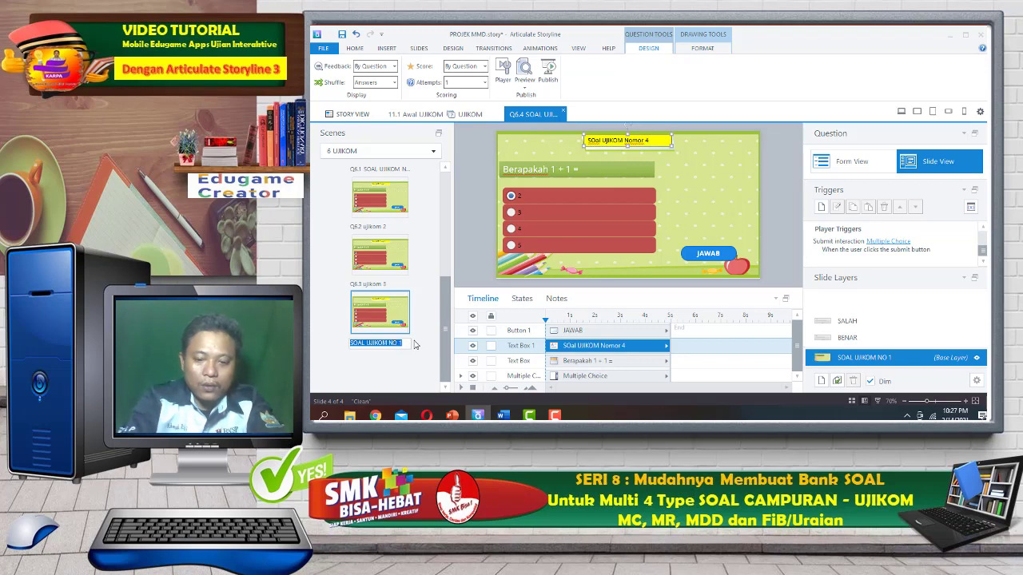
pyautogui.write('u')
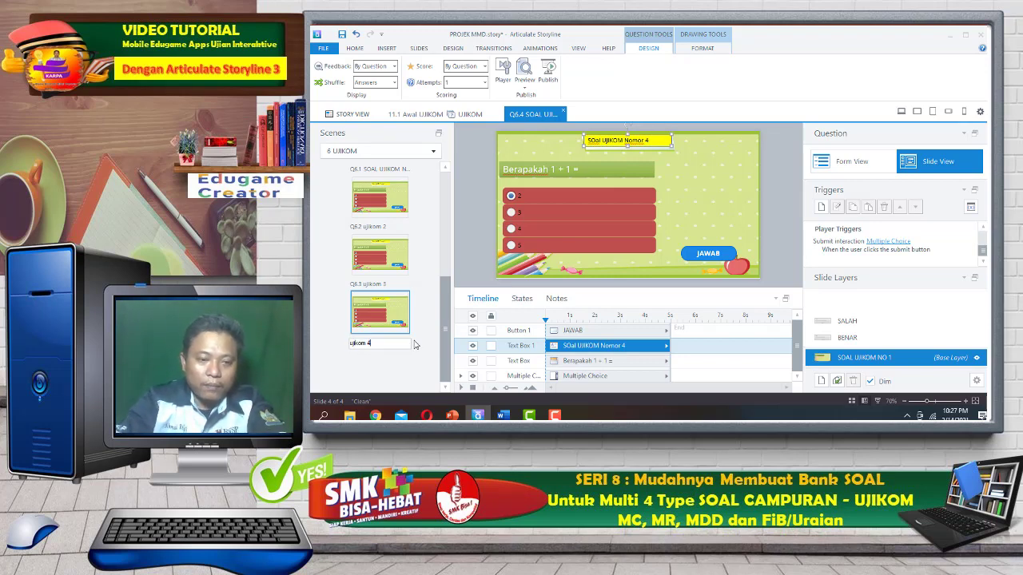
pyautogui.write('jikom 4')
pyautogui.click(839, 339)
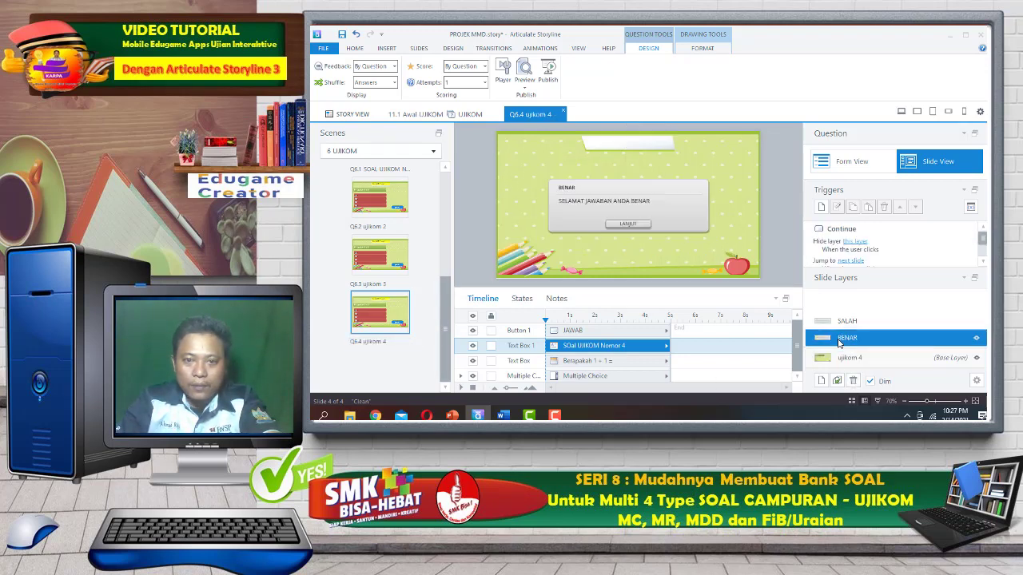
pyautogui.click(845, 321)
pyautogui.click(849, 361)
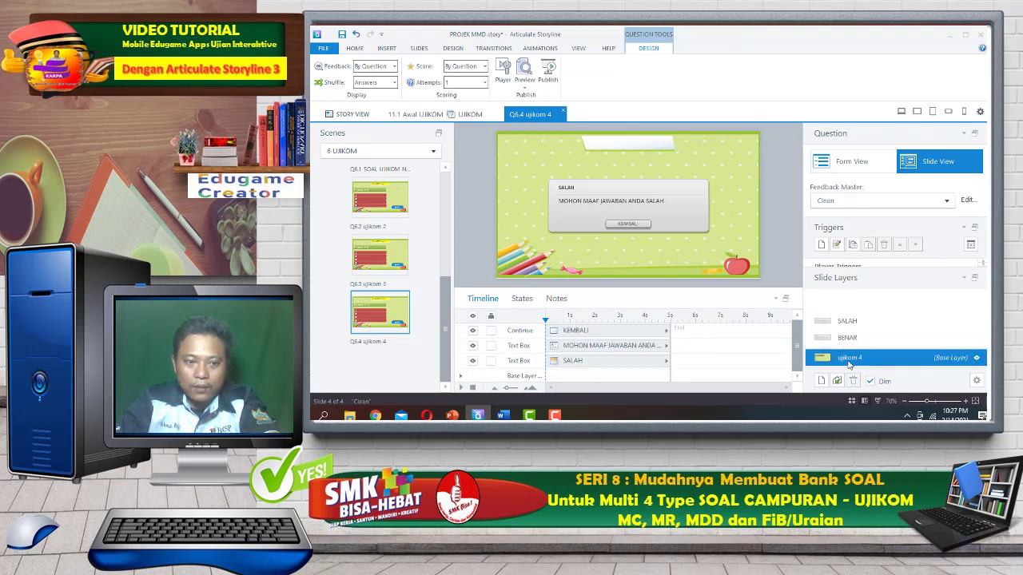
# Copy the "ujikom 4" question slide and paste it after the fourth question as a fifth slide.
pyautogui.rightClick(391, 351)
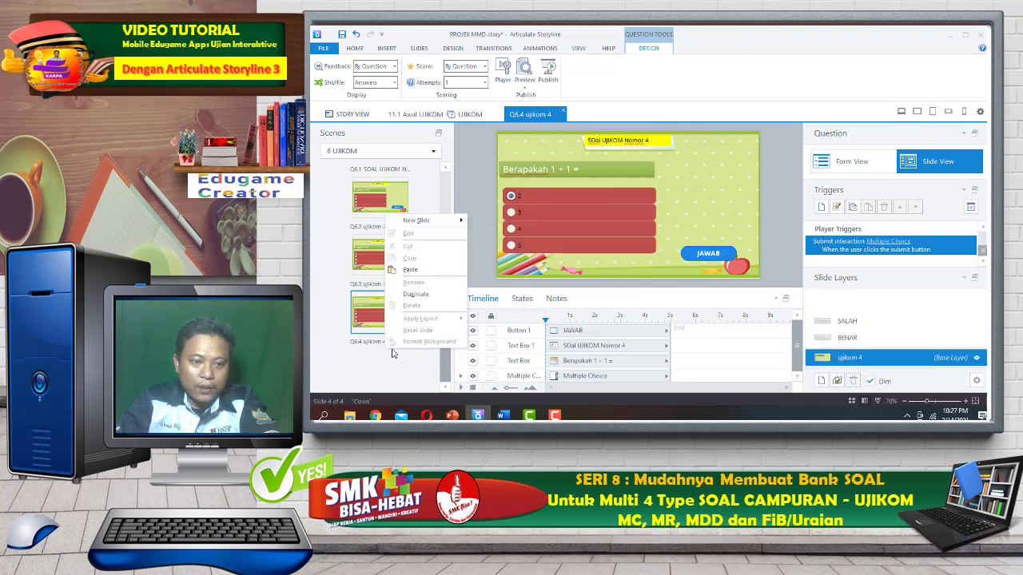
pyautogui.click(364, 319)
pyautogui.rightClick(365, 319)
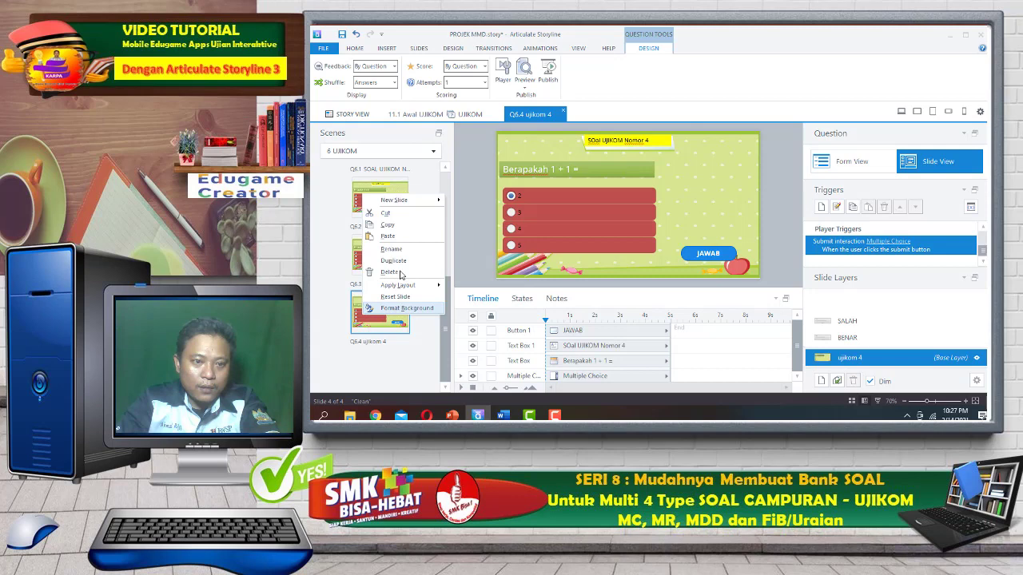
pyautogui.click(395, 228)
pyautogui.rightClick(390, 350)
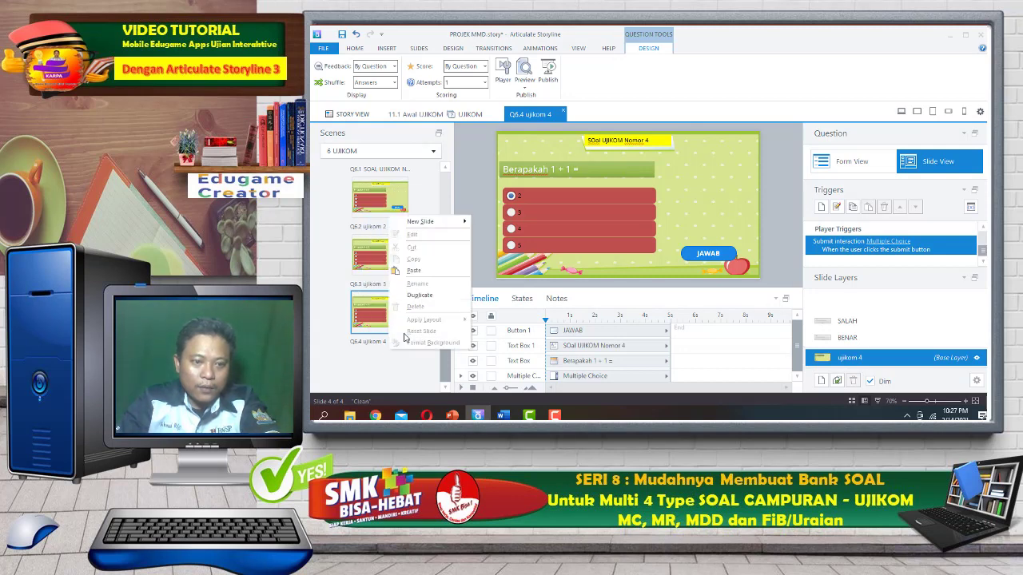
pyautogui.click(415, 270)
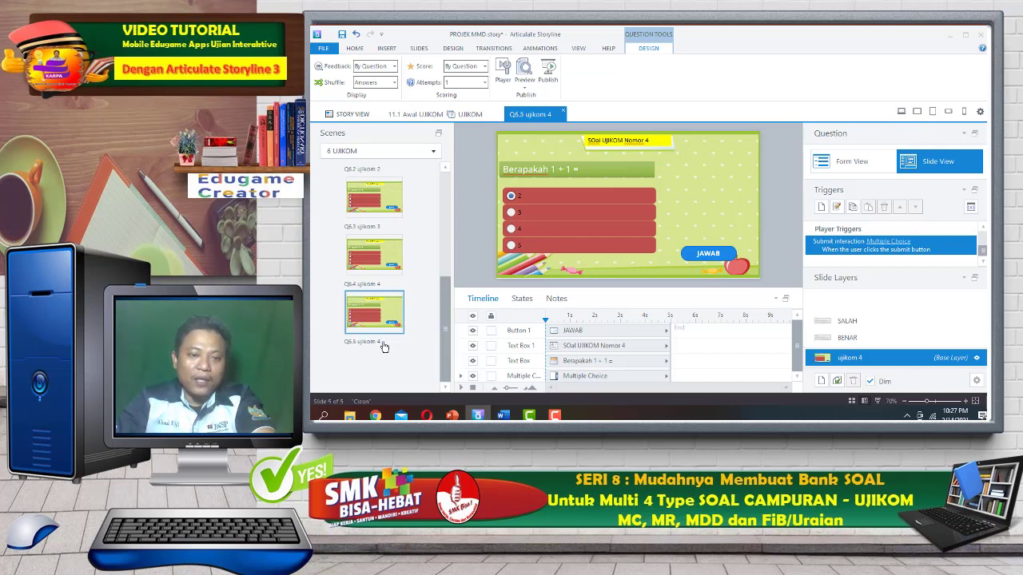
# Rename the fifth question slide as "ujikom 5" and change its heading to "SOal UJIKOM Nomor 5".
pyautogui.click(378, 343)
pyautogui.click(378, 342)
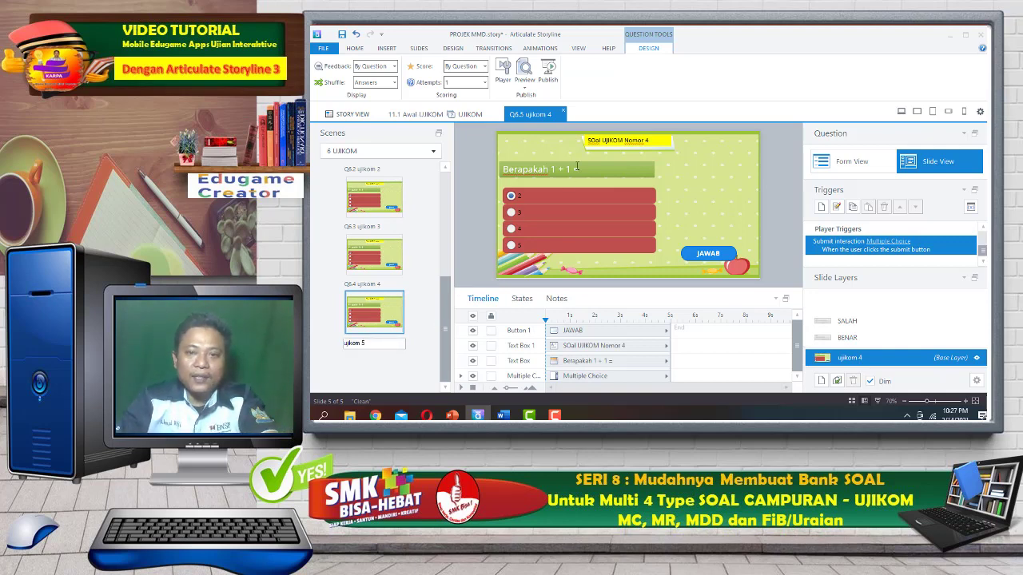
pyautogui.write('5')
pyautogui.click(656, 141)
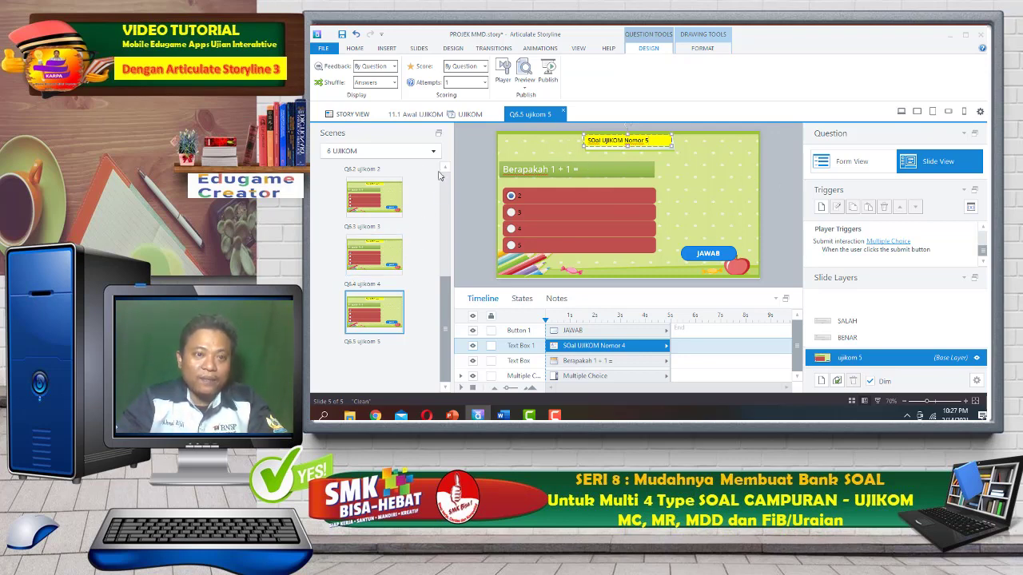
# Switch to the project steps document in Word and check the question types planned for UJIKOM/UAS, then return to the Storyline story view.
pyautogui.click(369, 115)
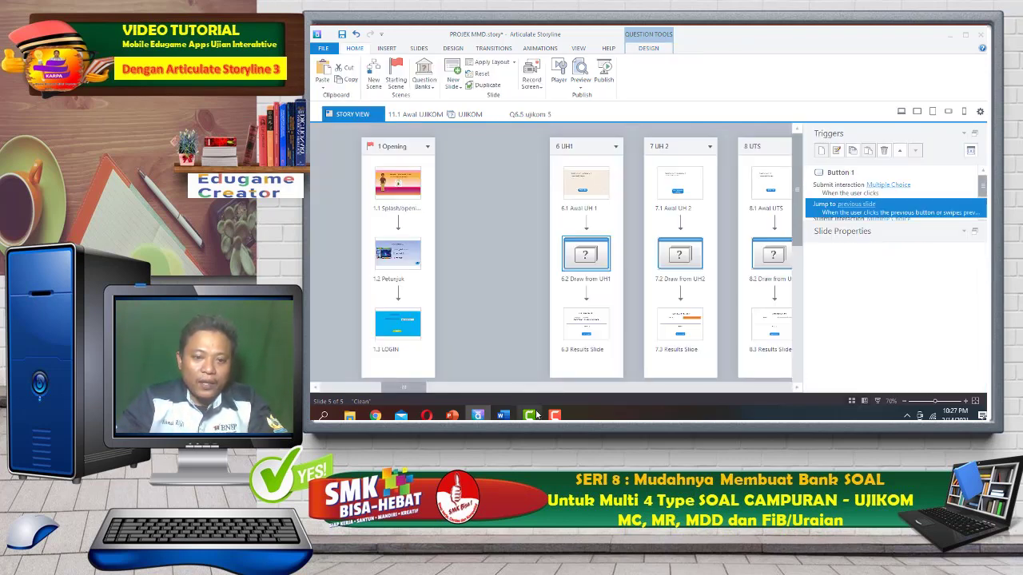
pyautogui.click(553, 415)
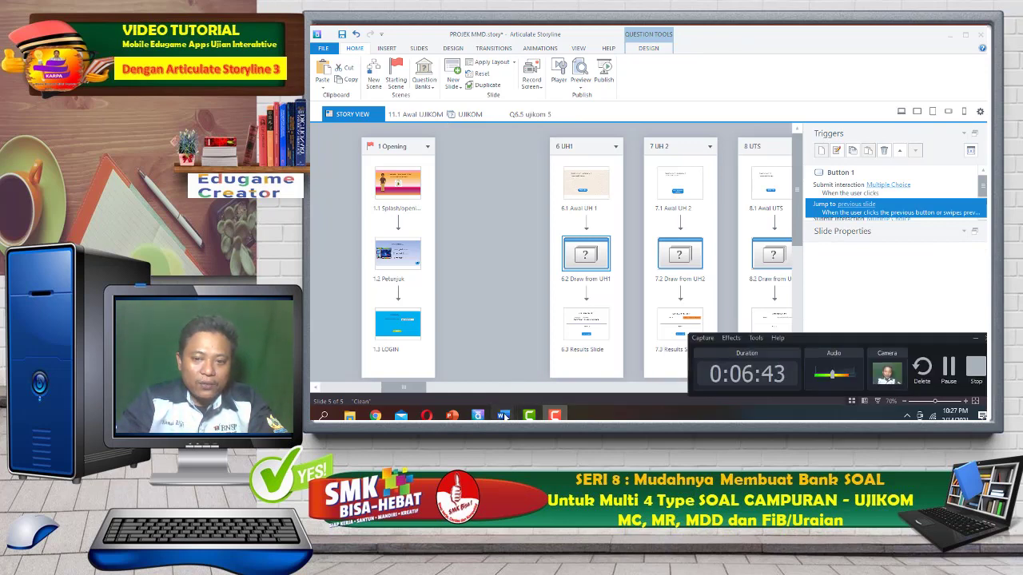
pyautogui.click(976, 339)
pyautogui.moveTo(501, 415)
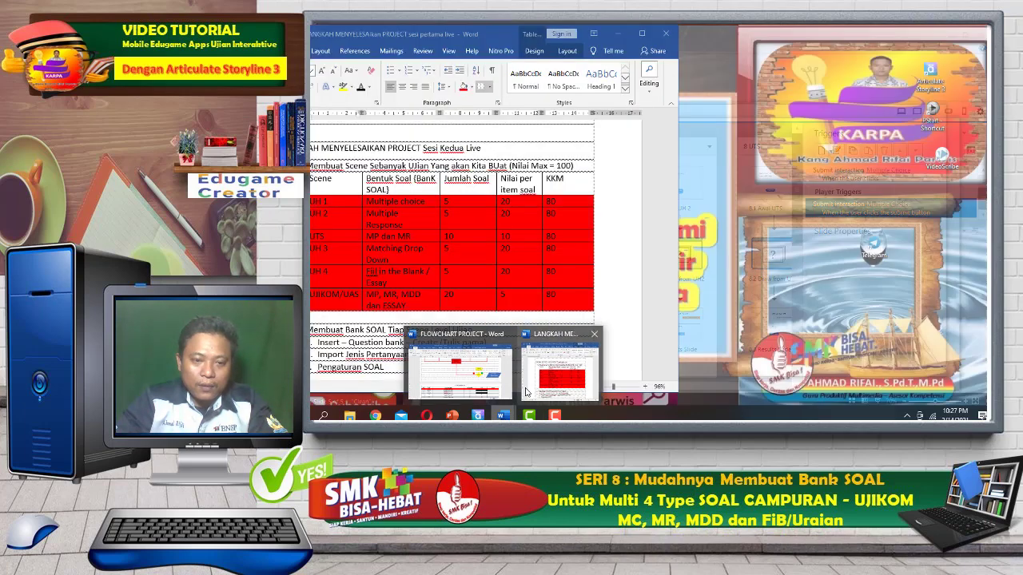
pyautogui.click(531, 369)
pyautogui.click(427, 309)
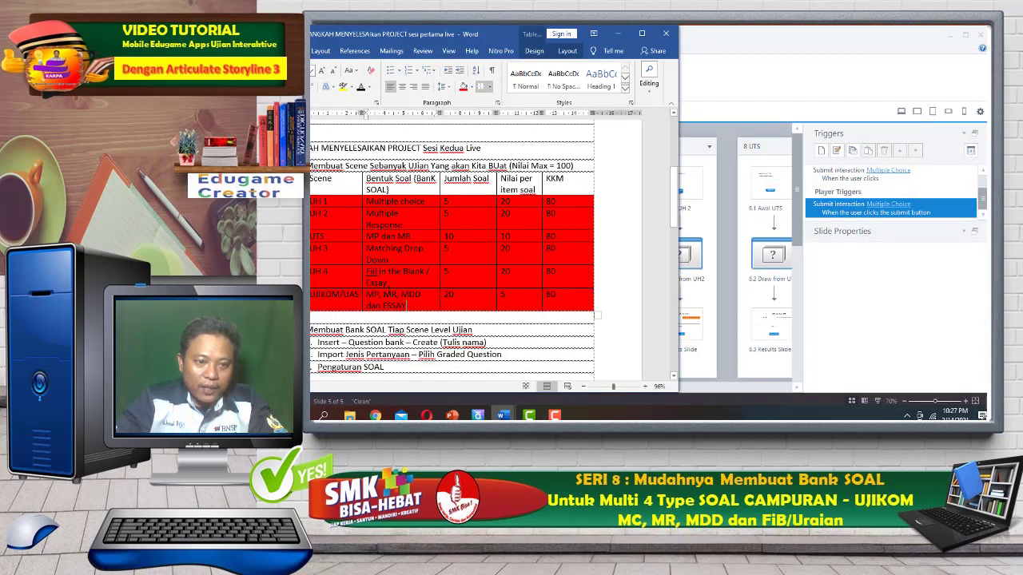
pyautogui.click(731, 133)
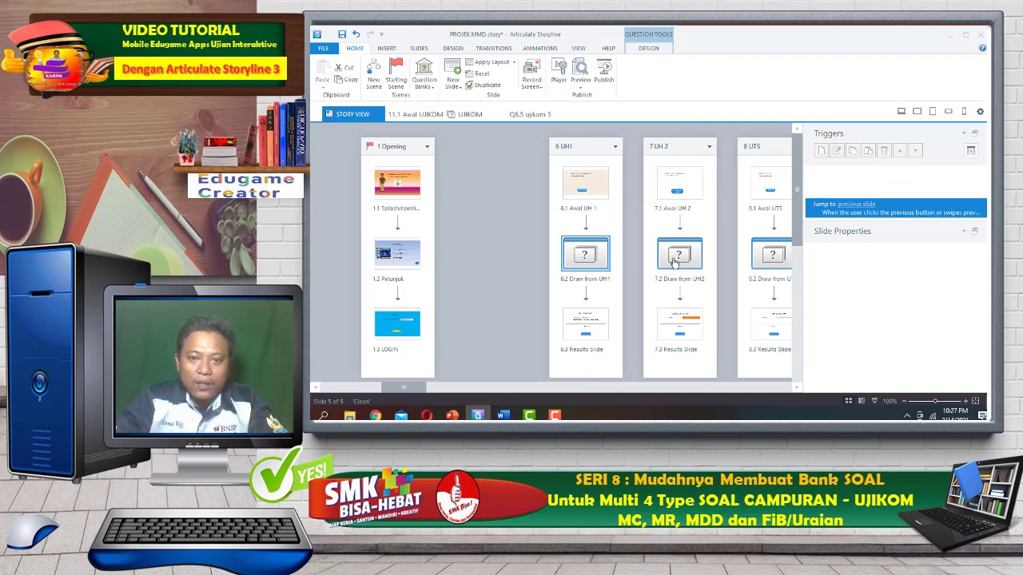
# Open the first Multiple Response question, "SOAL 1", from the UH2 question bank, copy its slide and close it.
pyautogui.click(675, 262)
pyautogui.doubleClick(675, 263)
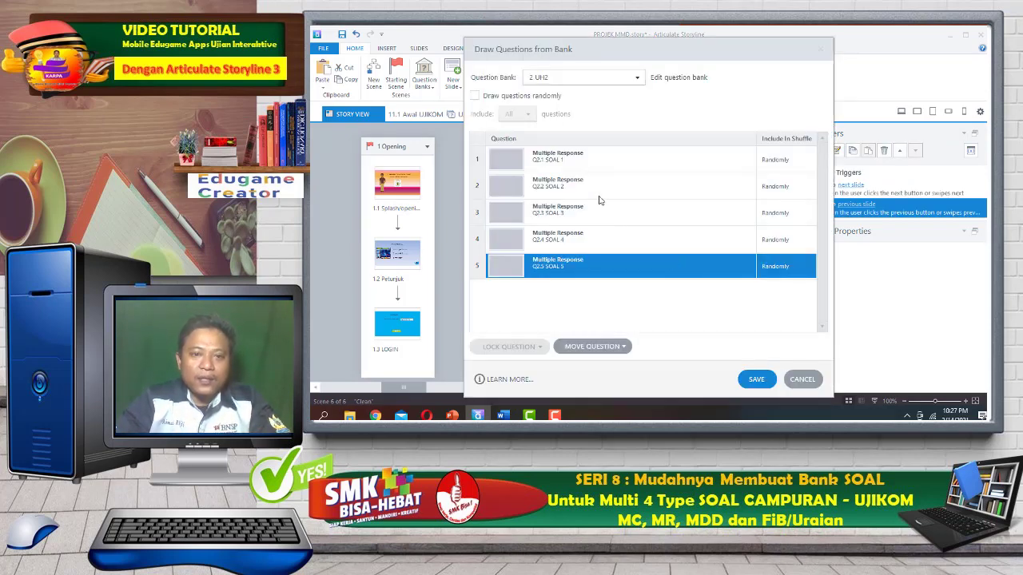
pyautogui.doubleClick(582, 168)
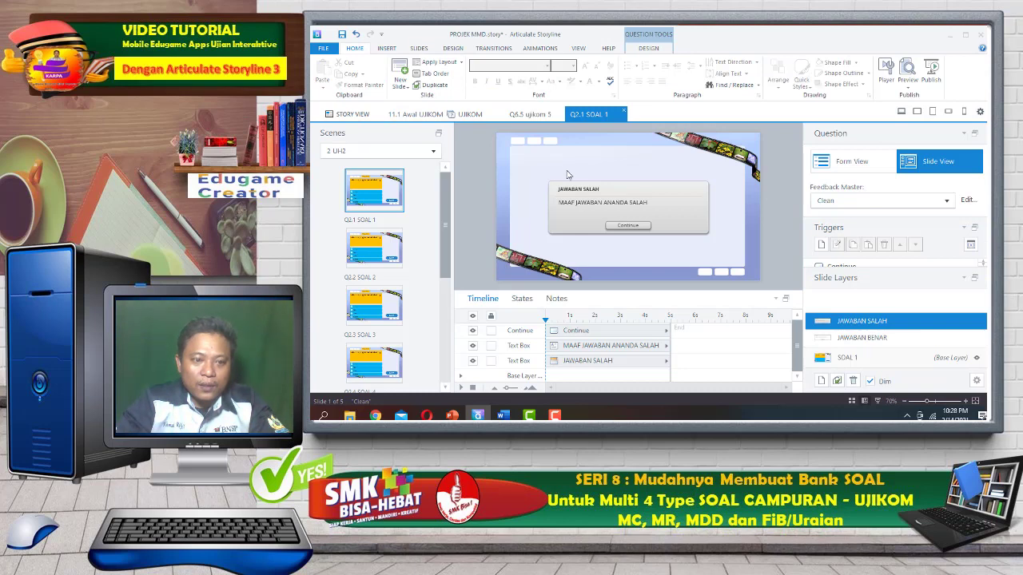
pyautogui.rightClick(383, 196)
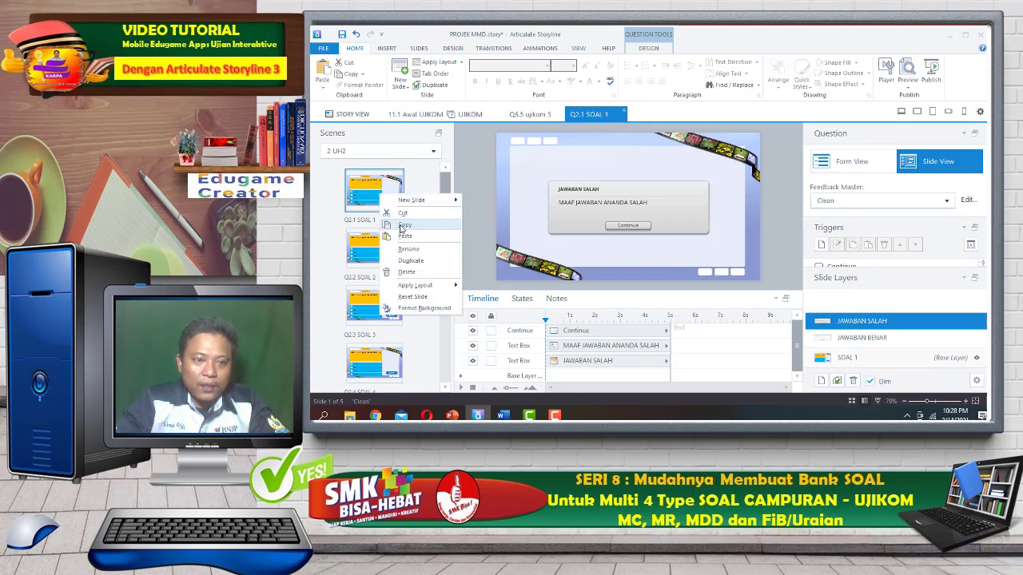
pyautogui.click(404, 225)
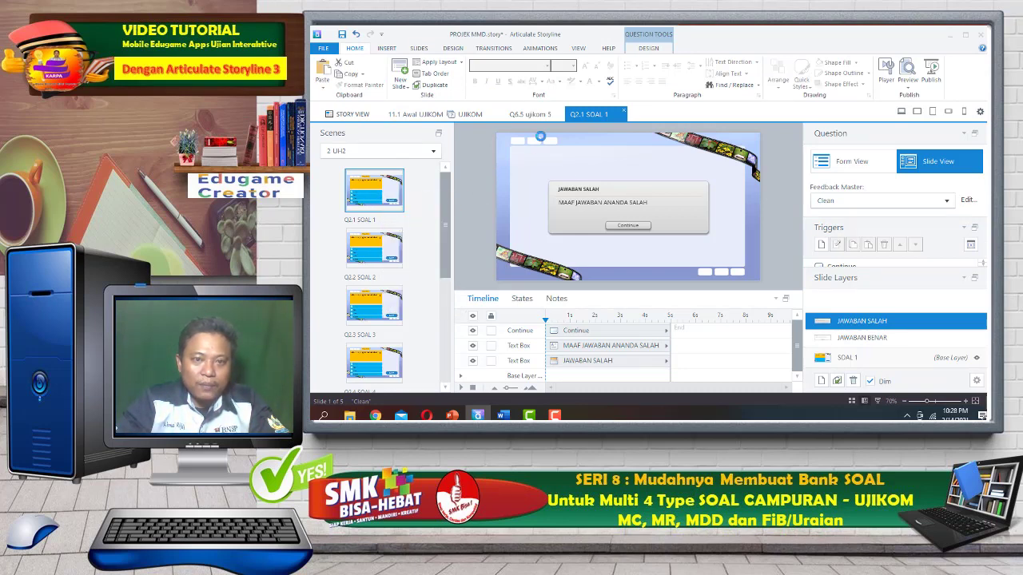
pyautogui.click(624, 111)
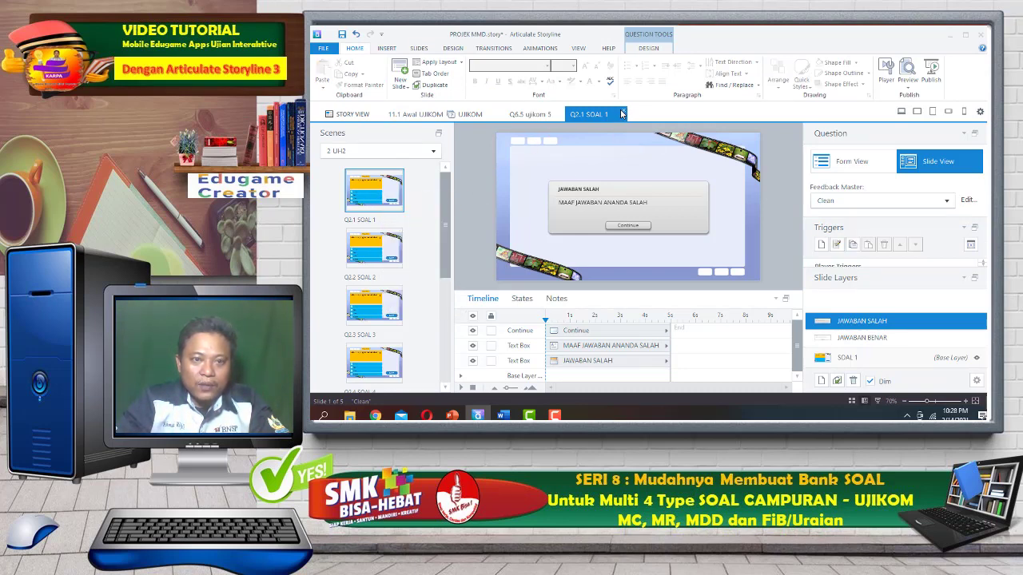
# Paste the copied Multiple Response question after "ujikom 5" in the UJIKOM bank.
pyautogui.click(543, 117)
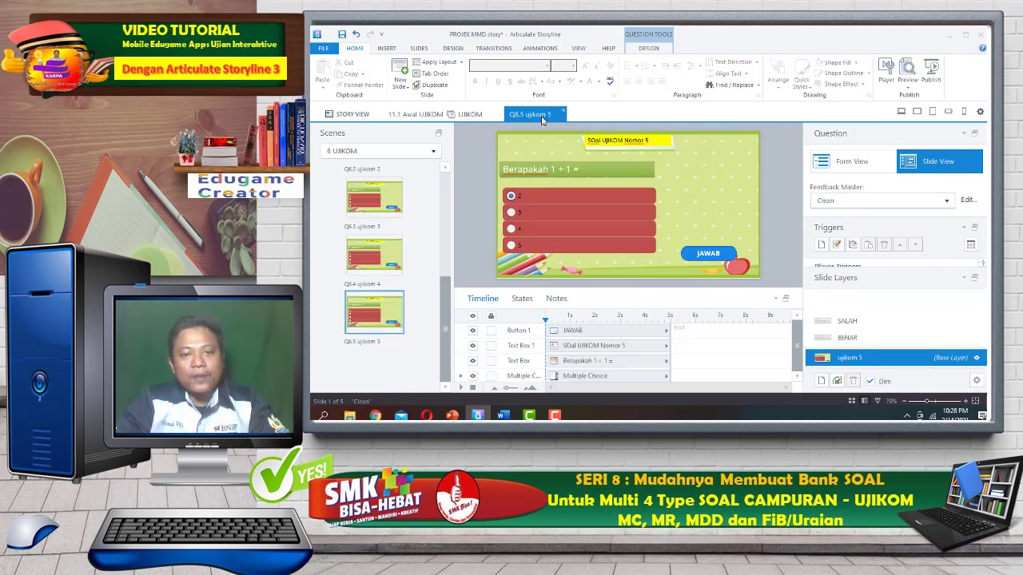
pyautogui.rightClick(389, 362)
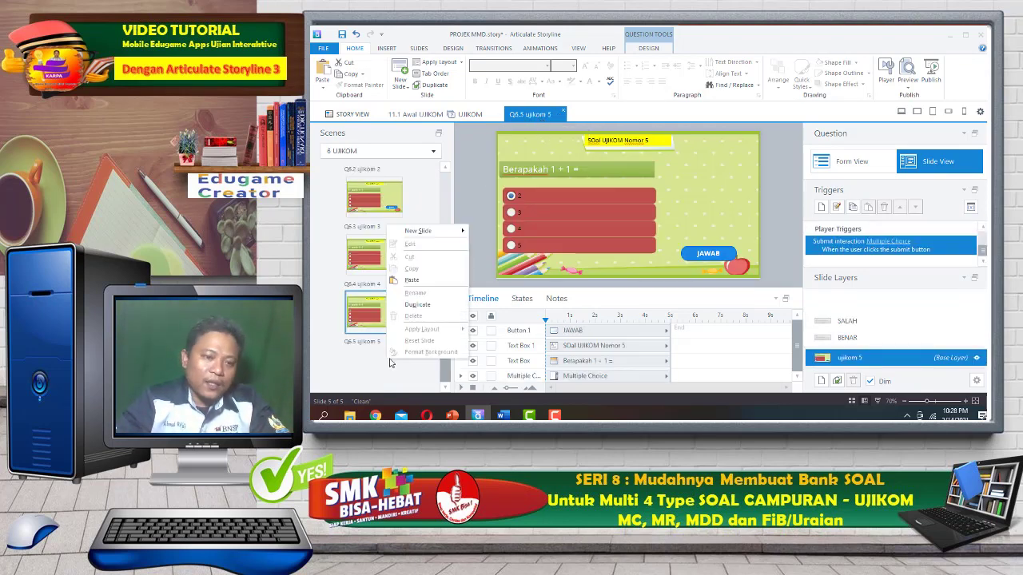
pyautogui.click(429, 284)
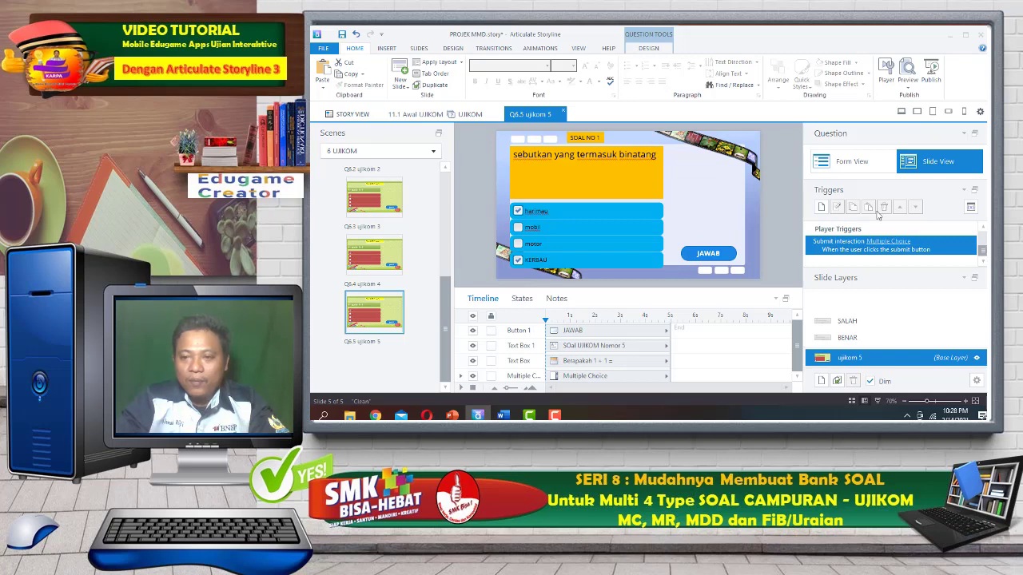
# Set the points for a correct answer to 5 in the pasted question's form view.
pyautogui.click(852, 162)
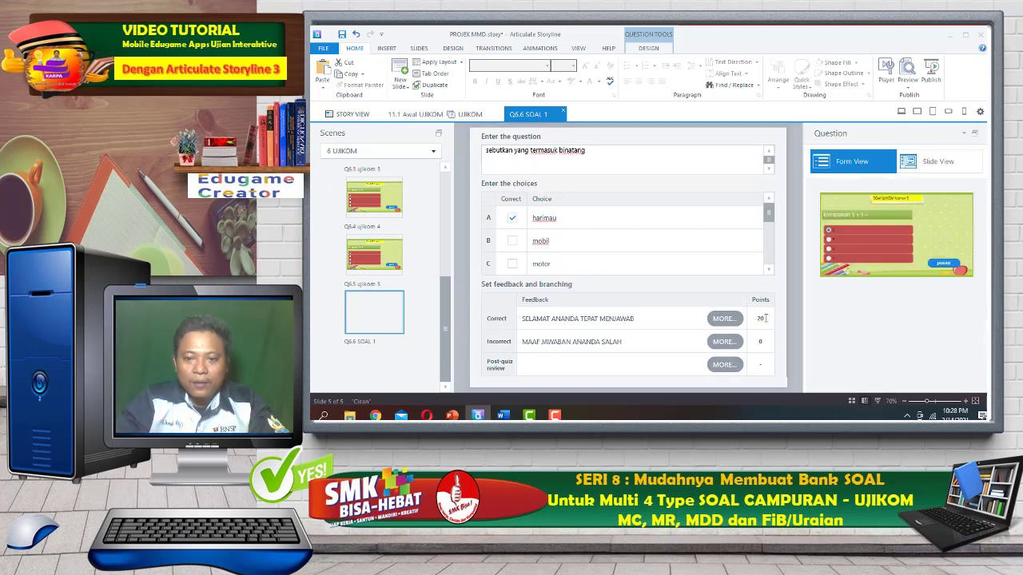
pyautogui.click(763, 320)
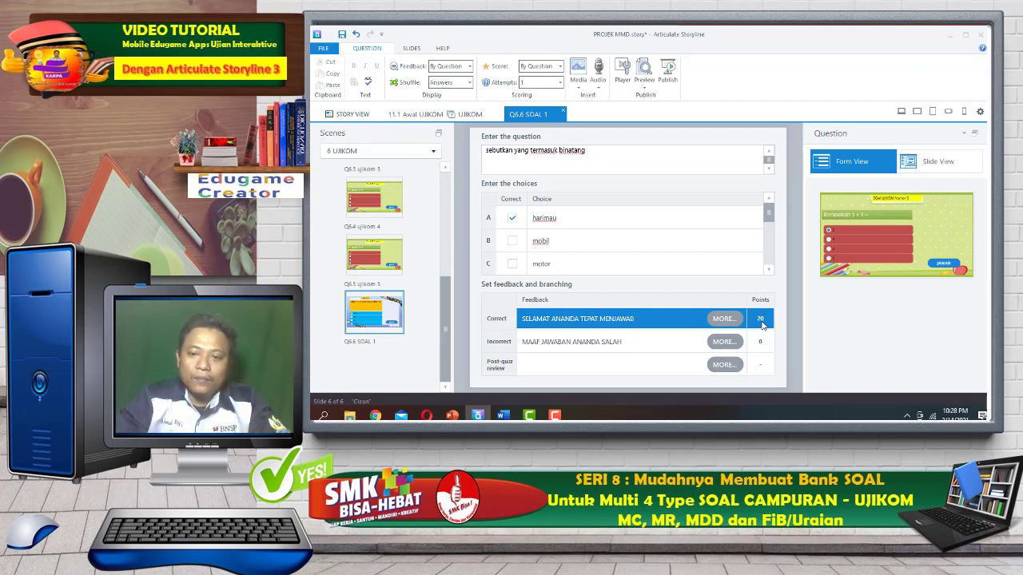
pyautogui.click(761, 320)
pyautogui.moveTo(762, 319); pyautogui.dragTo(747, 318)
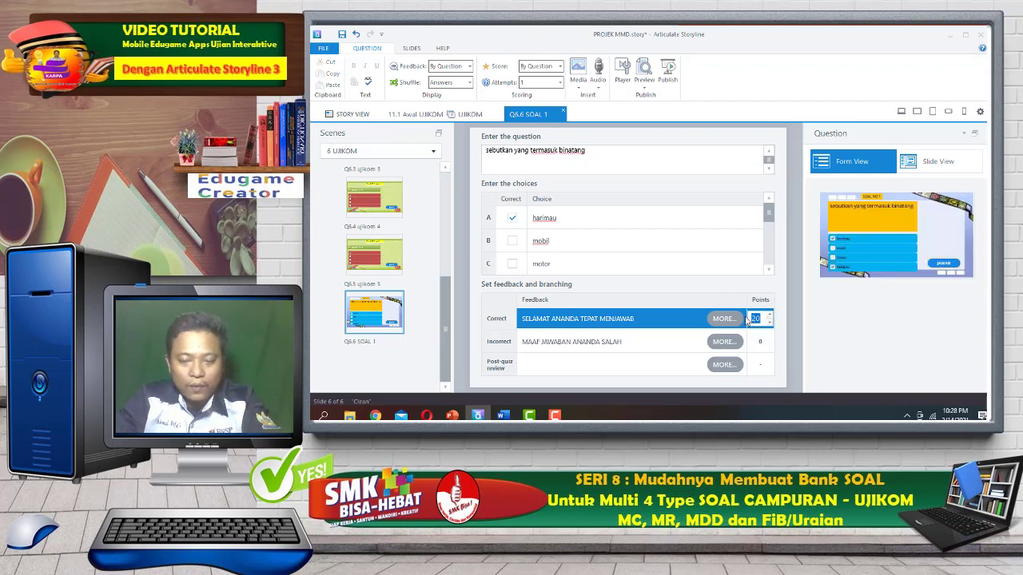
pyautogui.write('5')
# Rename the sixth question slide as "ujikom 6 - MR".
pyautogui.click(381, 345)
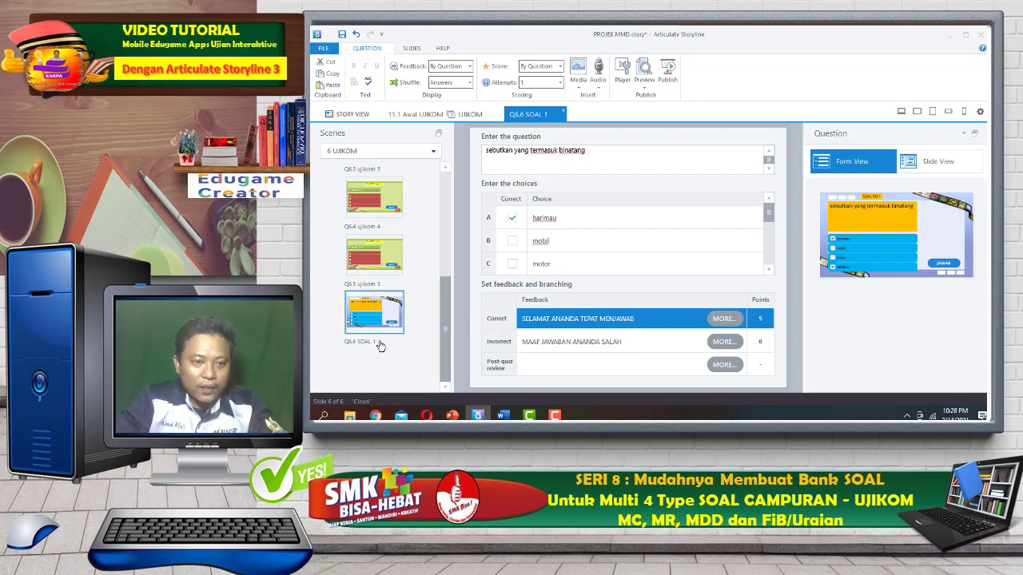
pyautogui.click(378, 344)
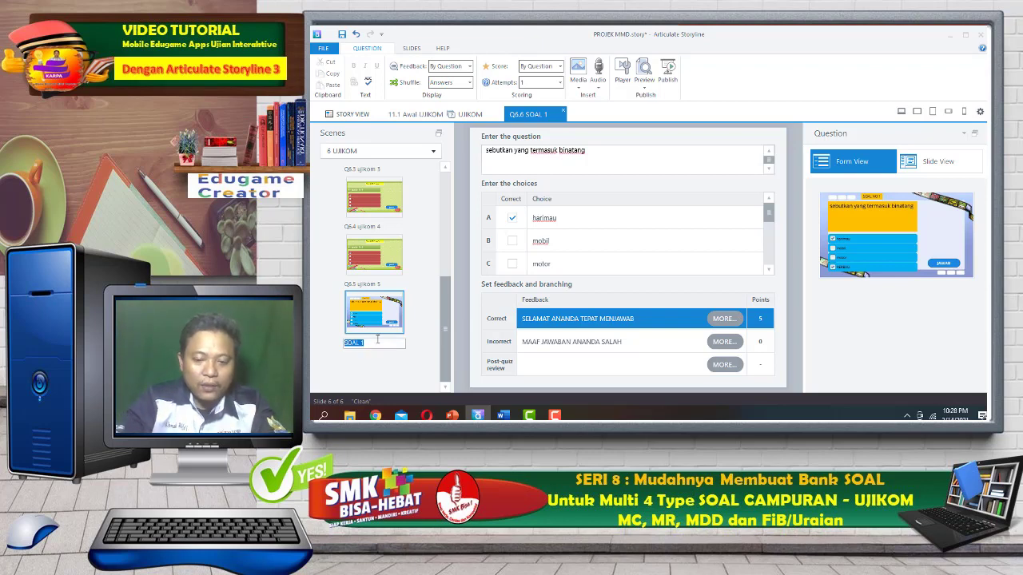
pyautogui.write('ujikom 6 - MR')
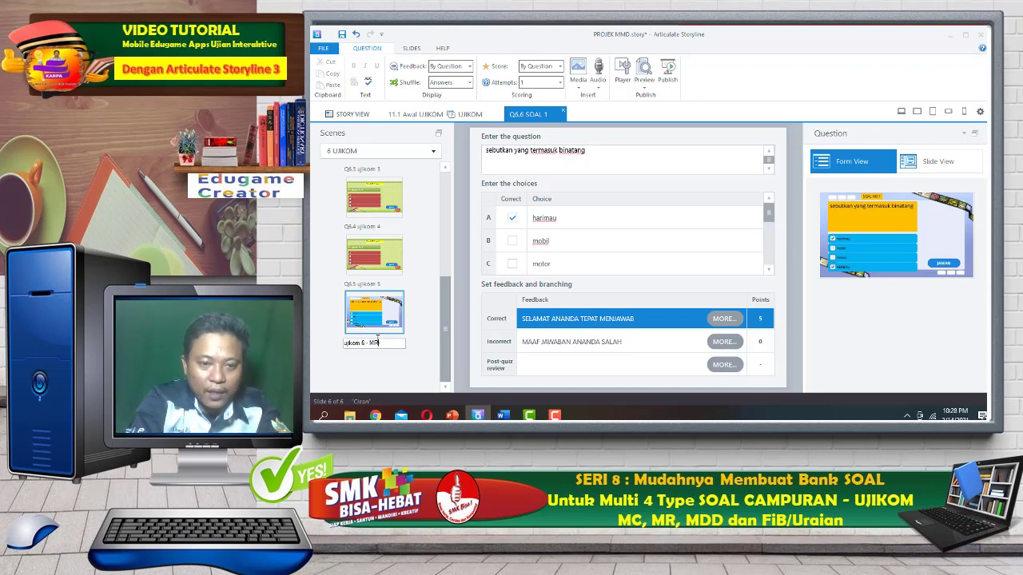
pyautogui.click(393, 304)
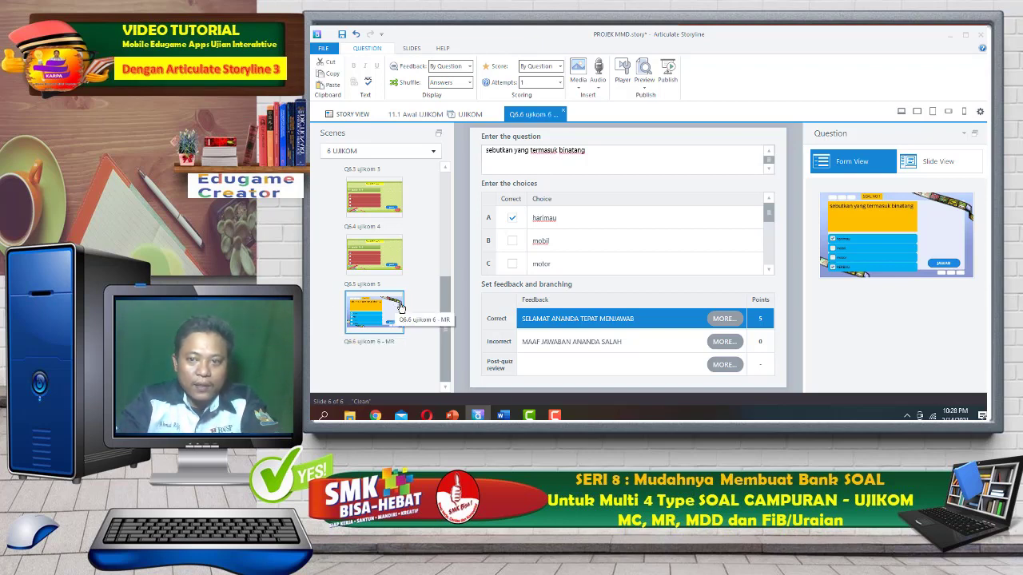
# Change the heading on the sixth question's slide to "SOAL UJIKOM 6 - MR".
pyautogui.click(910, 171)
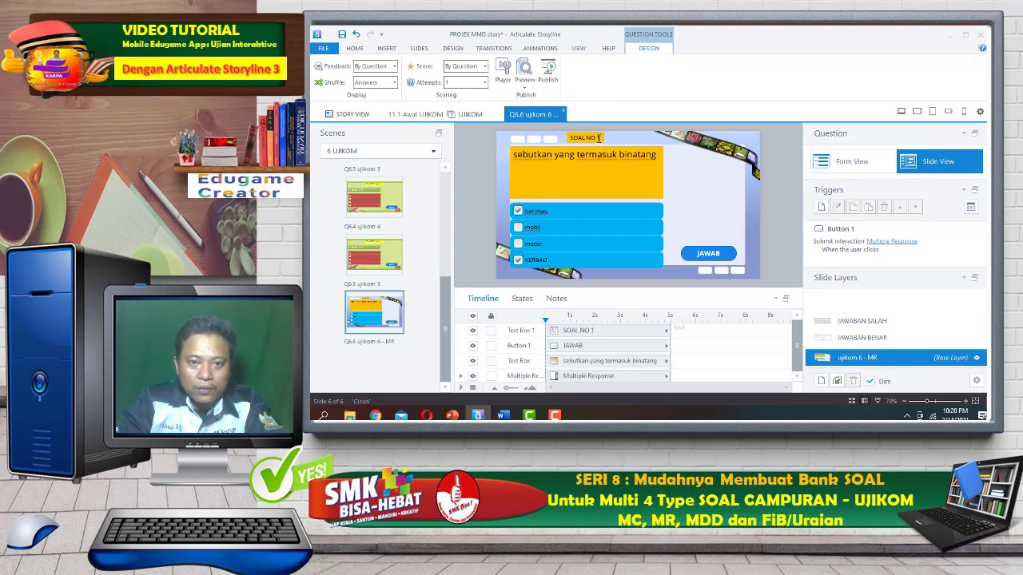
pyautogui.click(602, 140)
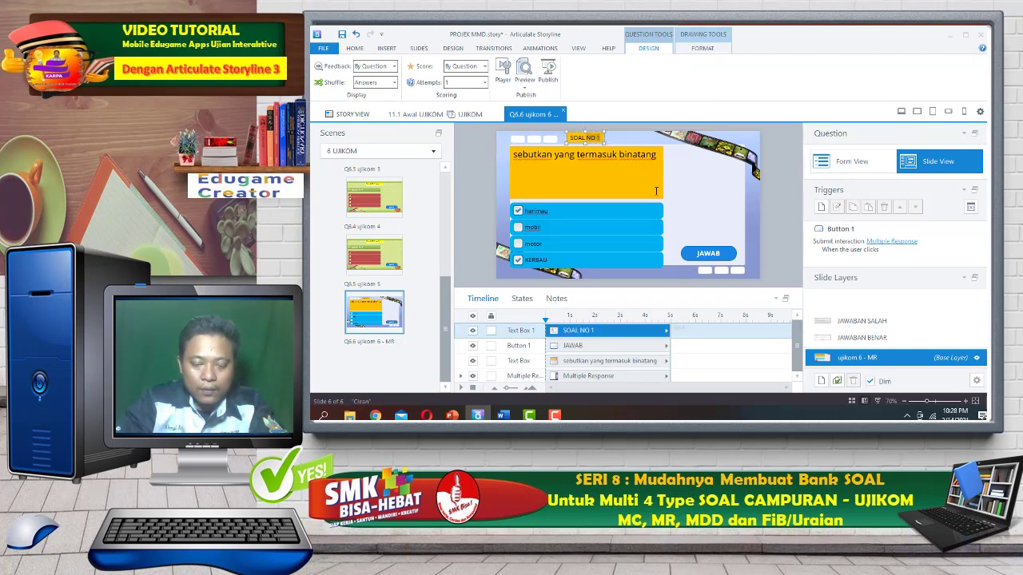
pyautogui.press('BackSpace')
pyautogui.press('BackSpace')
pyautogui.press('BackSpace')
pyautogui.press('BackSpace')
pyautogui.write('UJIKOM')
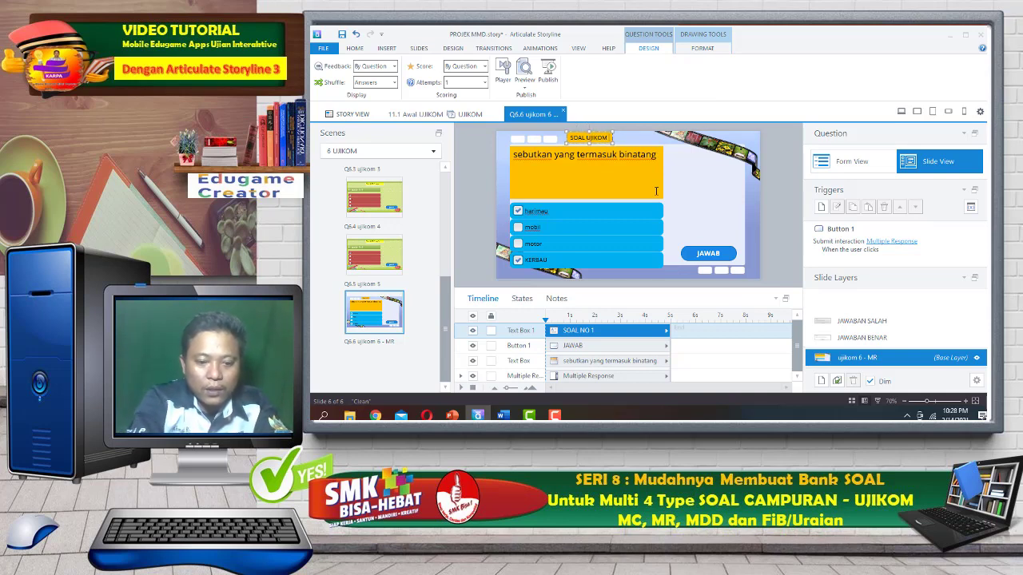
pyautogui.write(' 6')
pyautogui.press('BackSpace')
pyautogui.press('BackSpace')
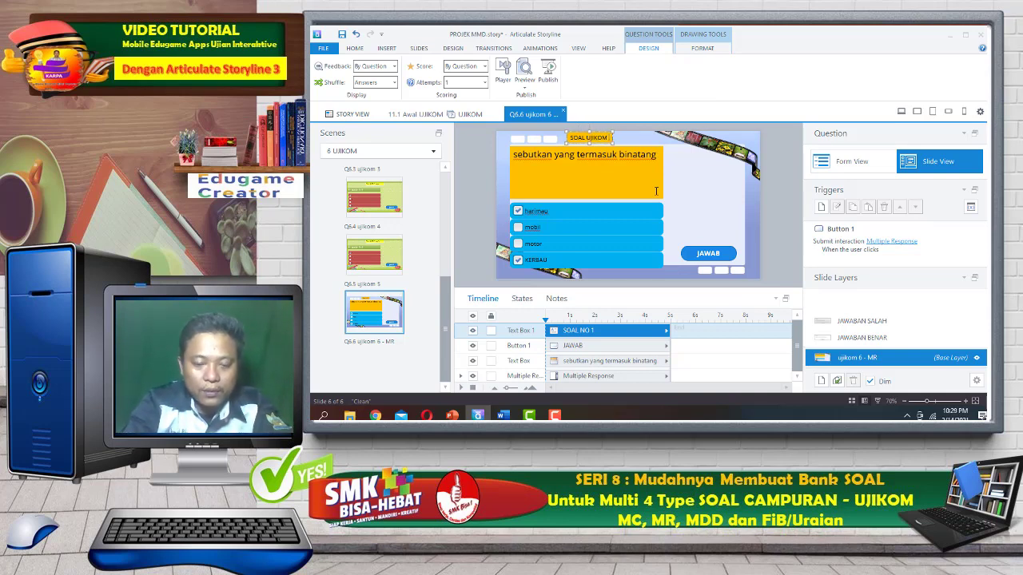
pyautogui.write('5')
pyautogui.press('BackSpace')
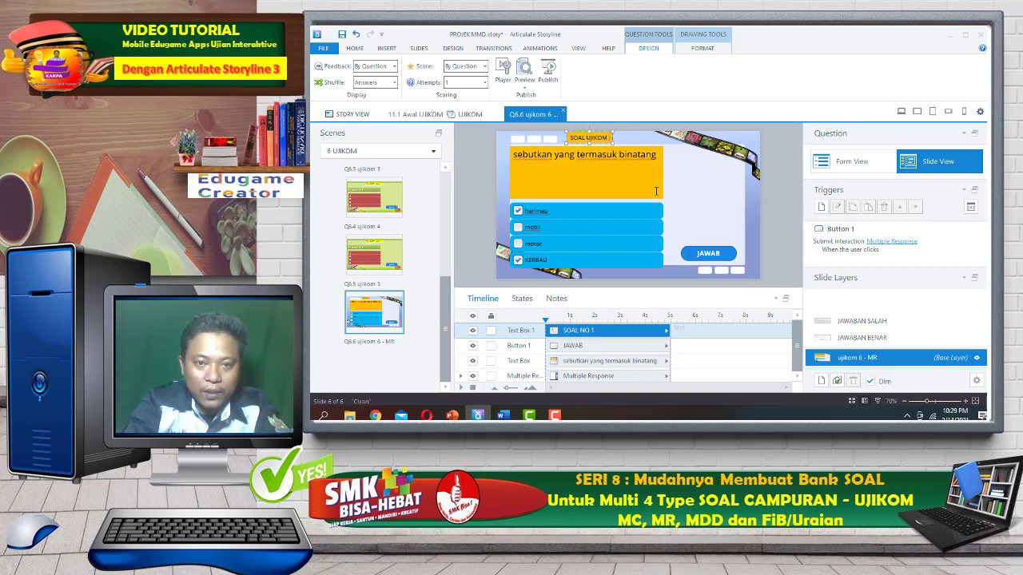
pyautogui.write('6 -')
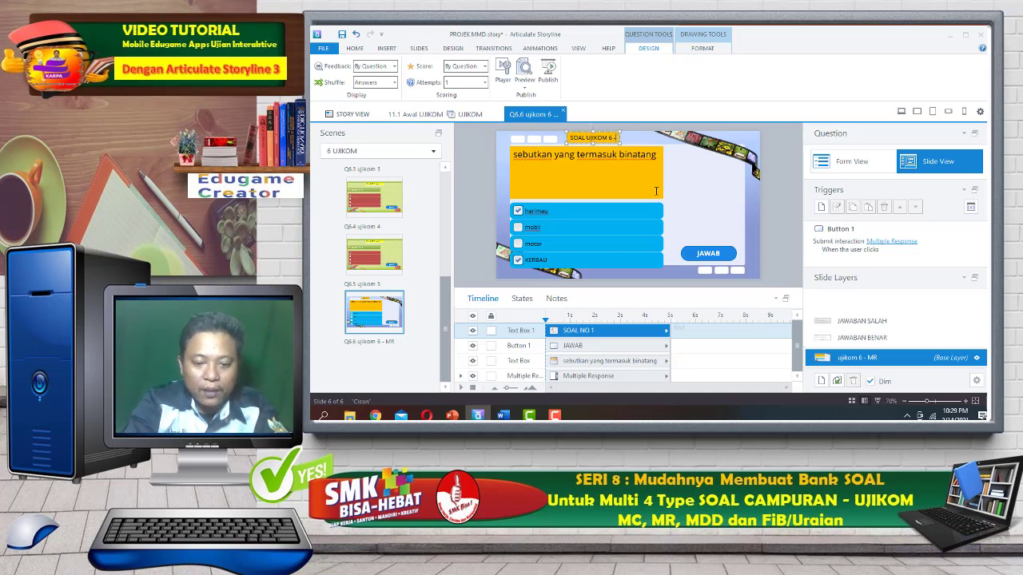
pyautogui.write(' mr')
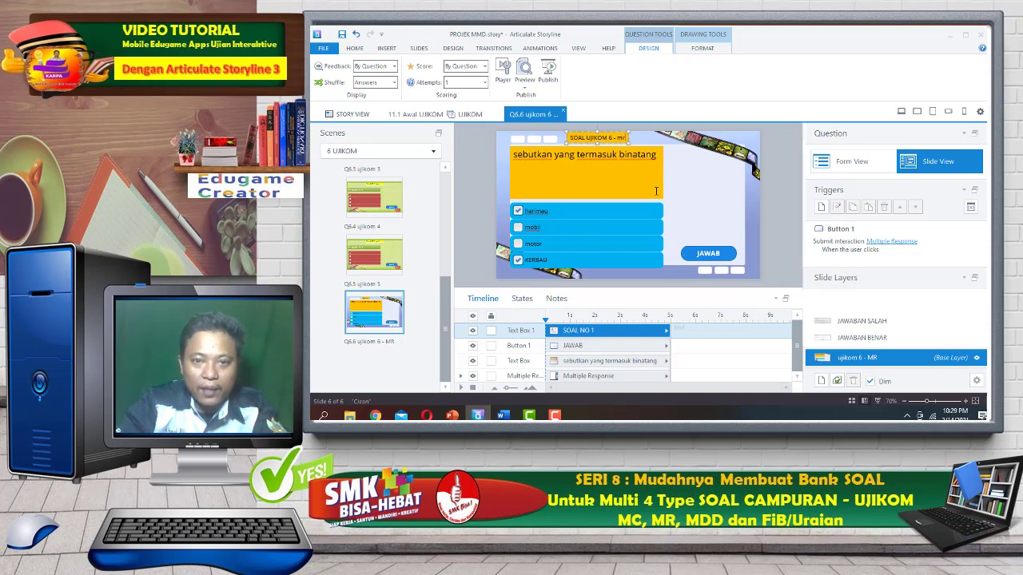
pyautogui.press('BackSpace')
pyautogui.press('BackSpace')
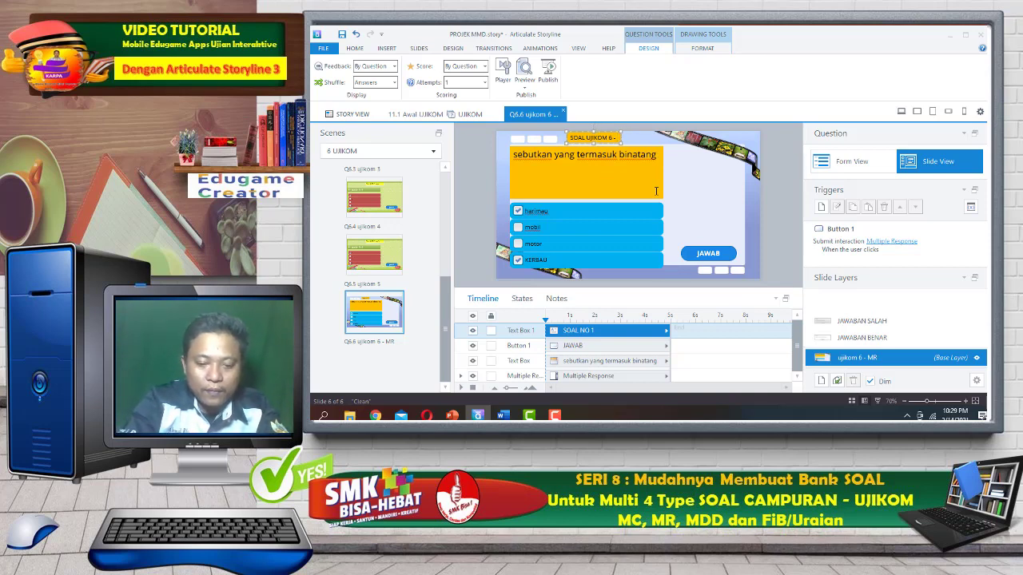
pyautogui.write('MR')
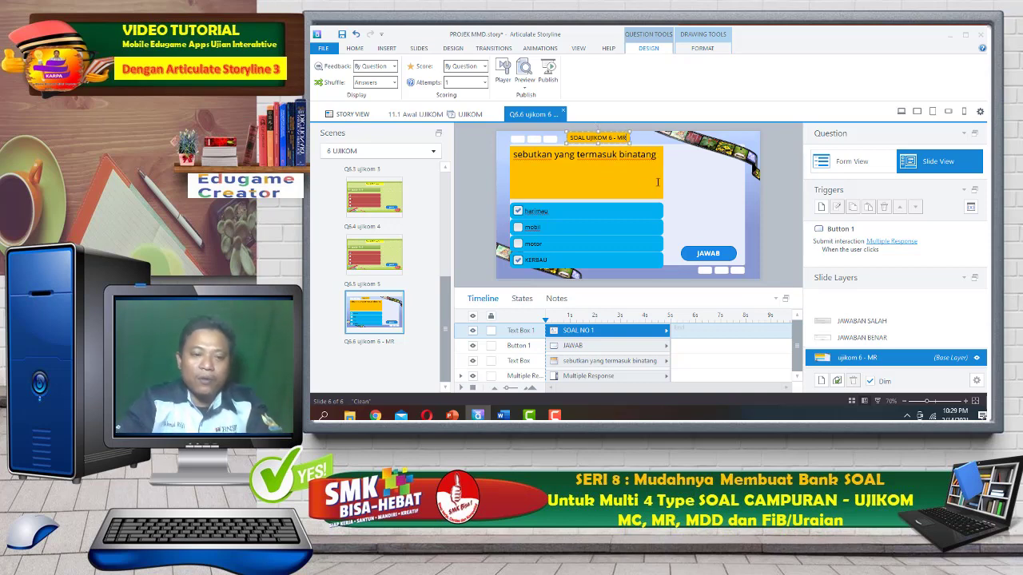
# Check the JAWABAN BENAR and JAWABAN SALAH feedback layers of "ujikom 6 - MR" and return to its base layer.
pyautogui.click(868, 339)
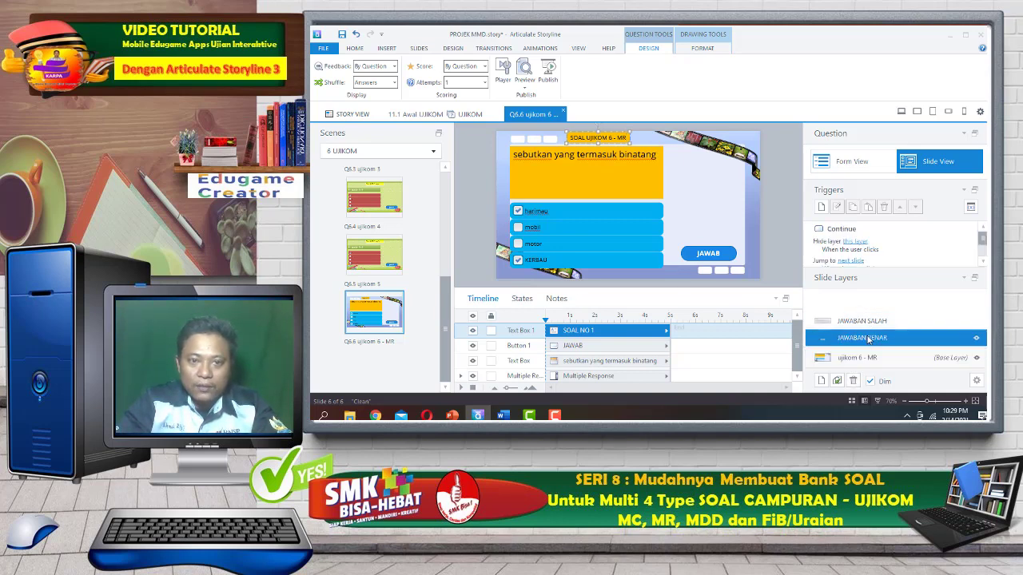
pyautogui.click(871, 321)
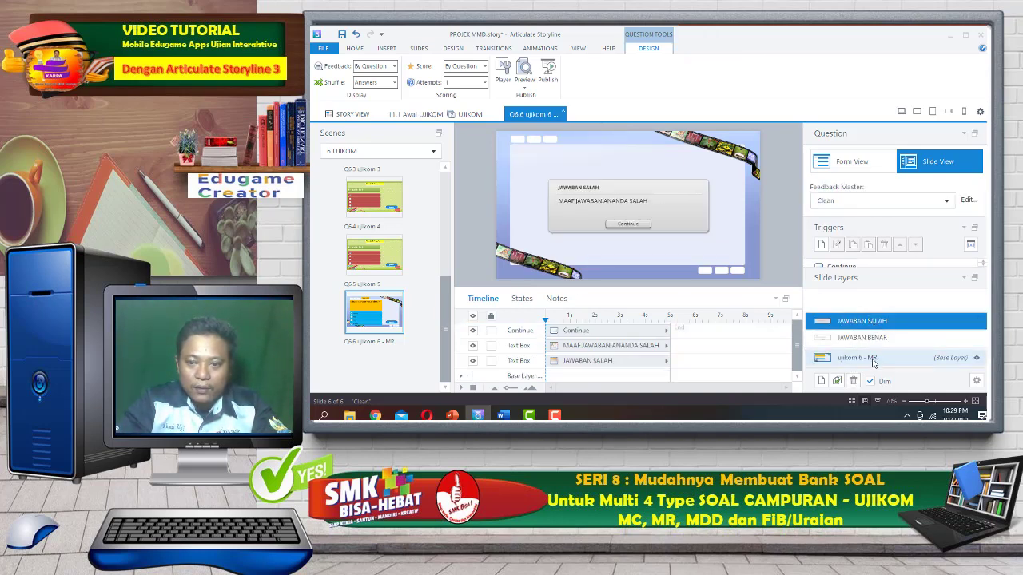
pyautogui.click(861, 357)
# Copy the "ujikom 6 - MR" question and paste it after itself as the seventh question in the UJIKOM bank.
pyautogui.rightClick(381, 319)
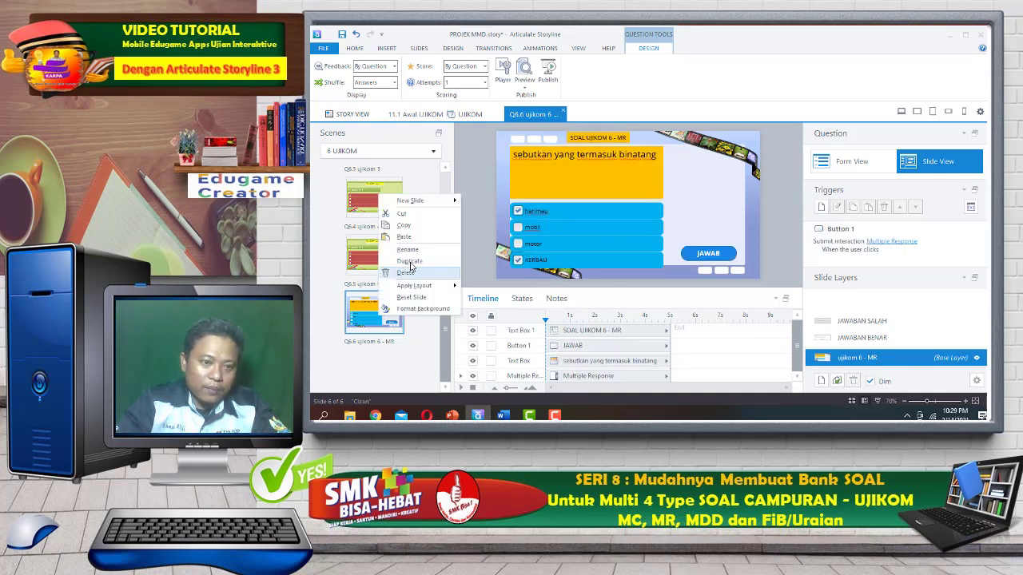
pyautogui.click(410, 227)
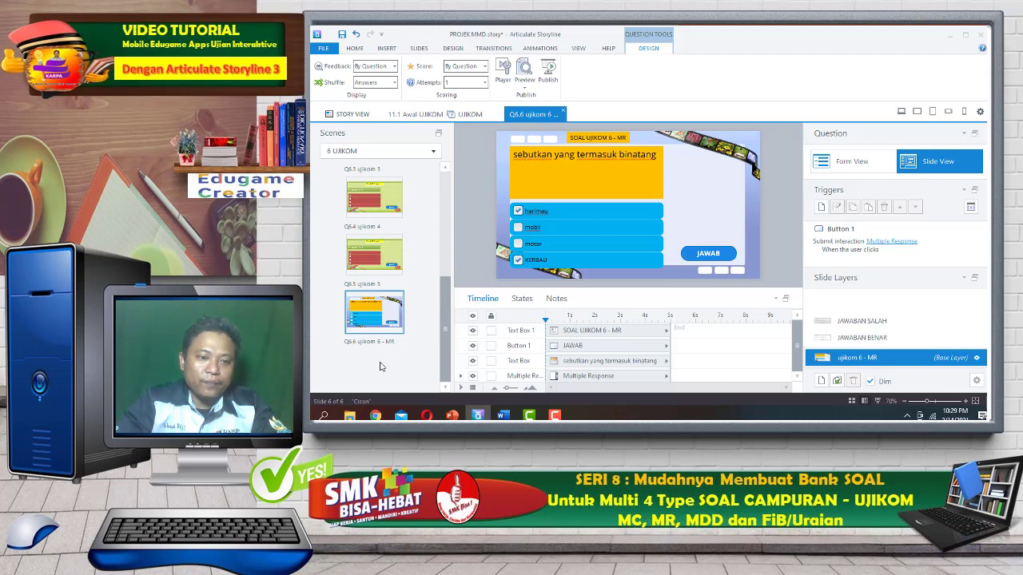
pyautogui.rightClick(380, 364)
pyautogui.click(400, 288)
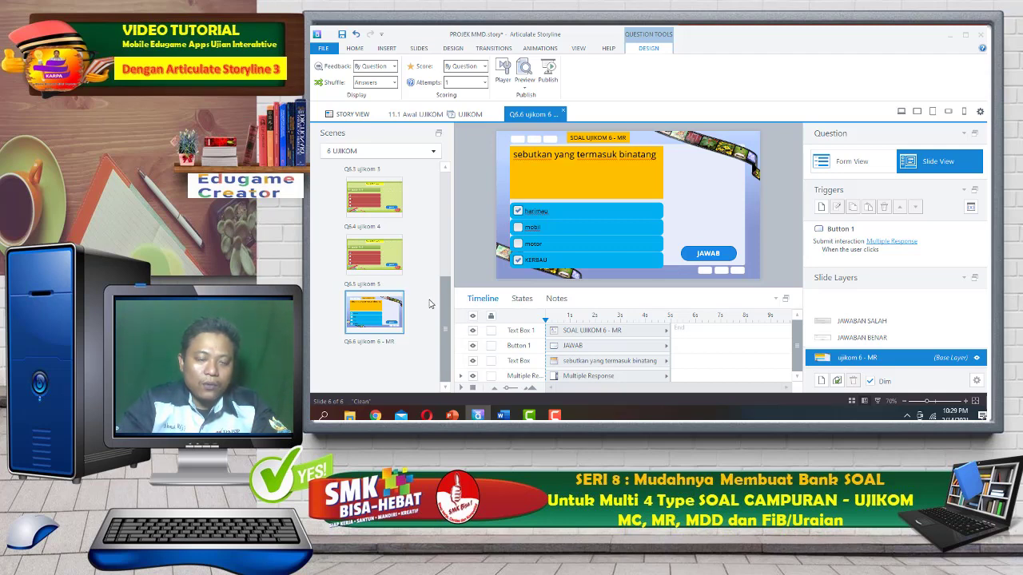
pyautogui.hotkey('ctrl', 'v')
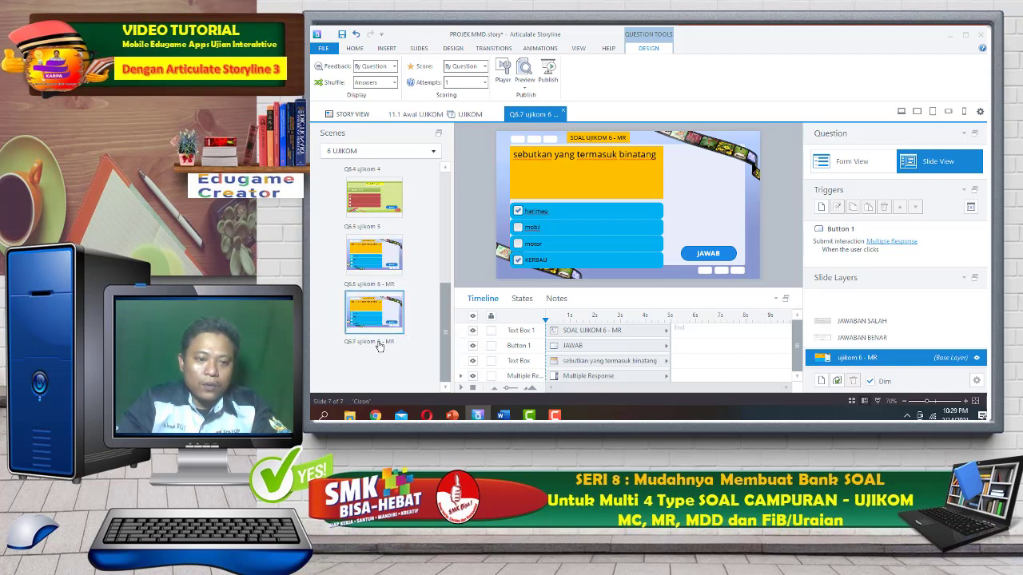
# Rename the seventh question slide as "ujikom 7 - MR".
pyautogui.click(379, 342)
pyautogui.click(365, 342)
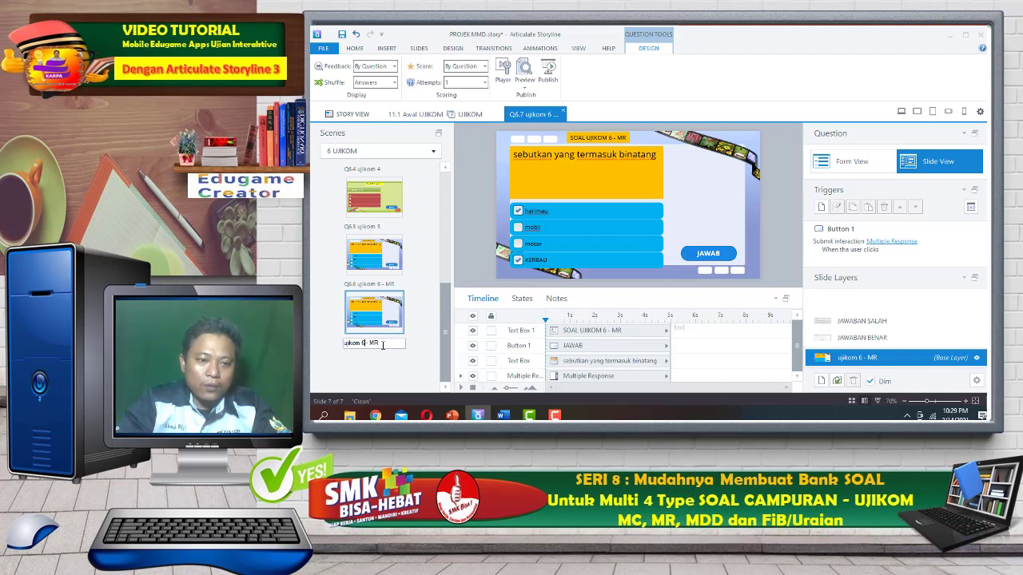
pyautogui.press('BackSpace')
pyautogui.write('7')
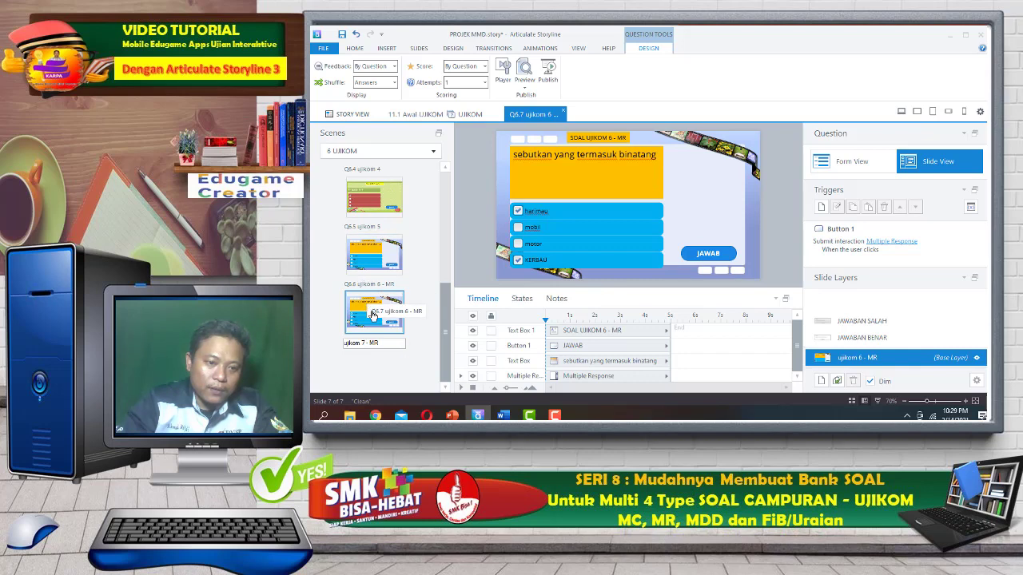
pyautogui.press('Return')
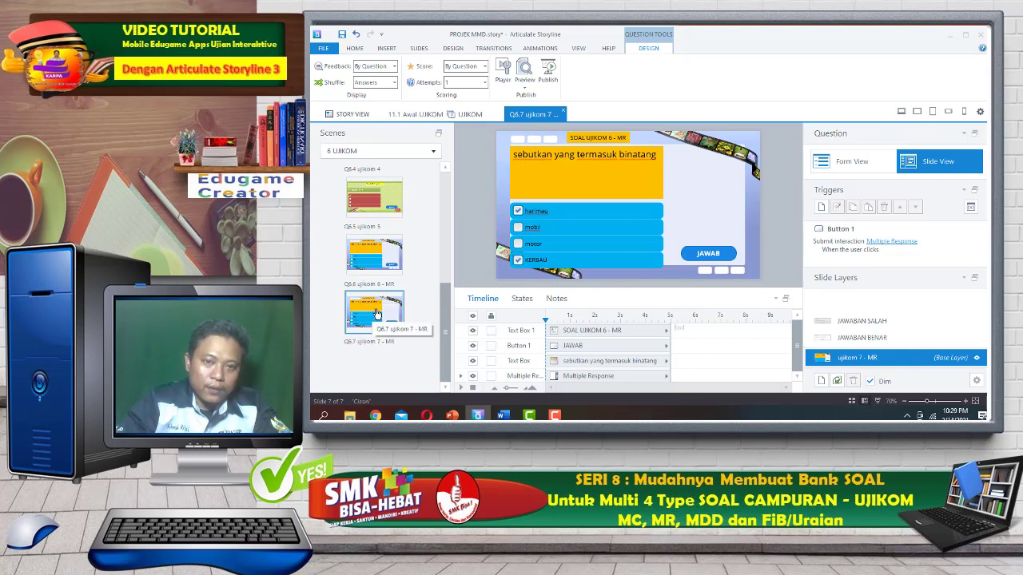
# Change the heading on the seventh question's slide to "SOAL UJIKOM 7 - MR".
pyautogui.click(613, 137)
pyautogui.press('BackSpace')
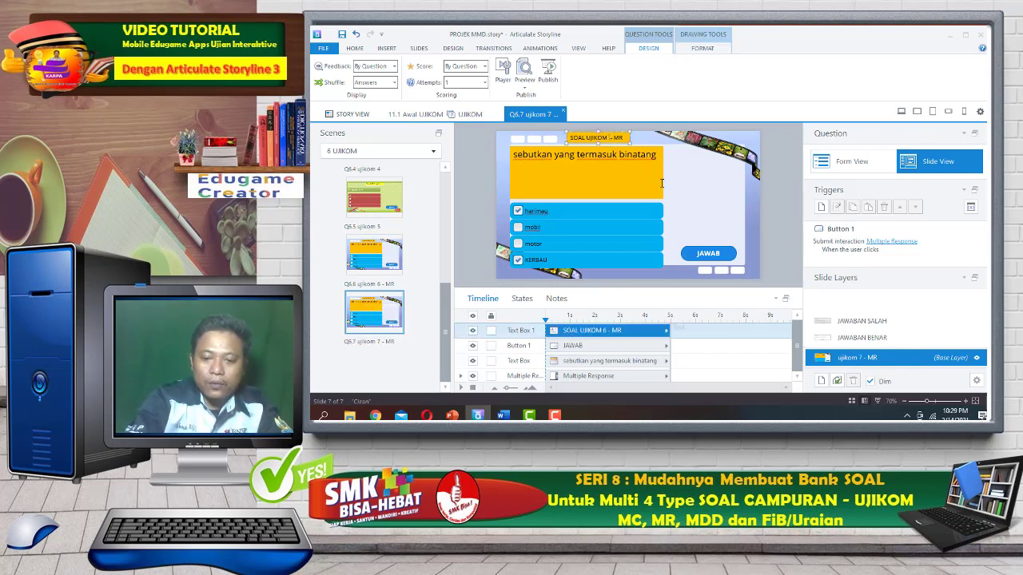
pyautogui.write('7')
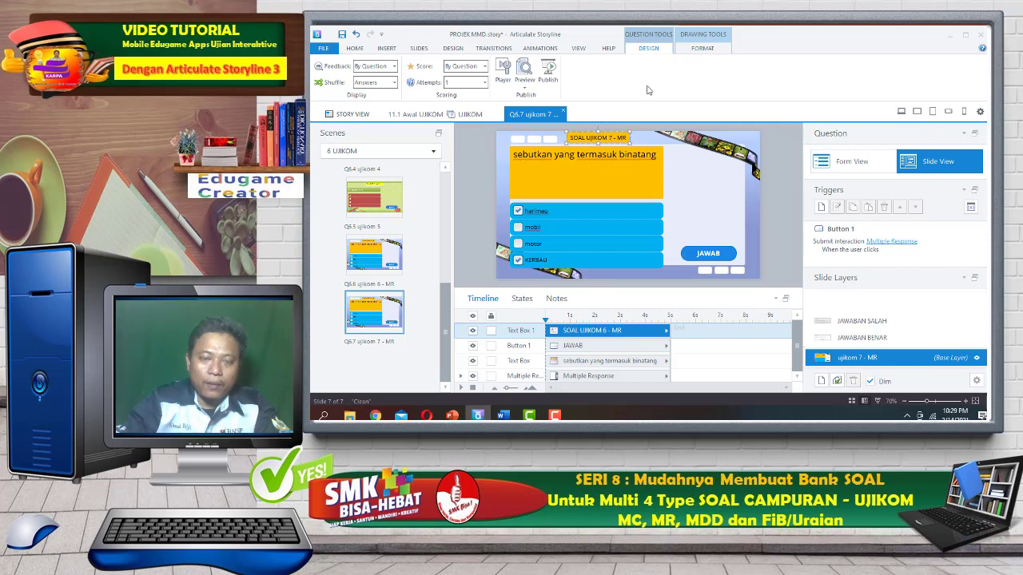
# Paste the copied Multiple Response question after "ujikom 7 - MR" and rename the new slide as "ujikom 8 - MR".
pyautogui.rightClick(388, 363)
pyautogui.click(414, 282)
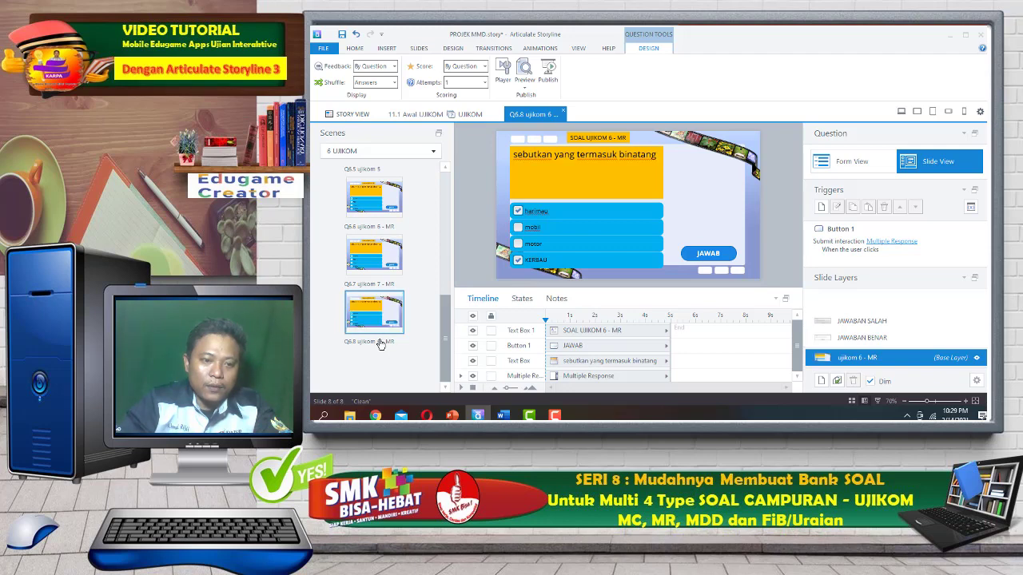
pyautogui.click(380, 344)
pyautogui.click(366, 343)
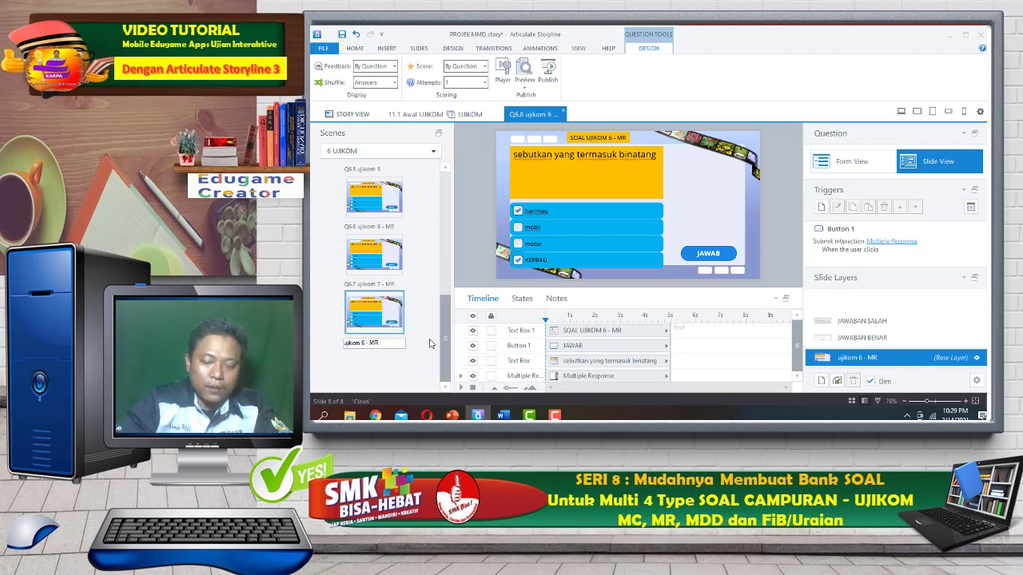
pyautogui.press('BackSpace')
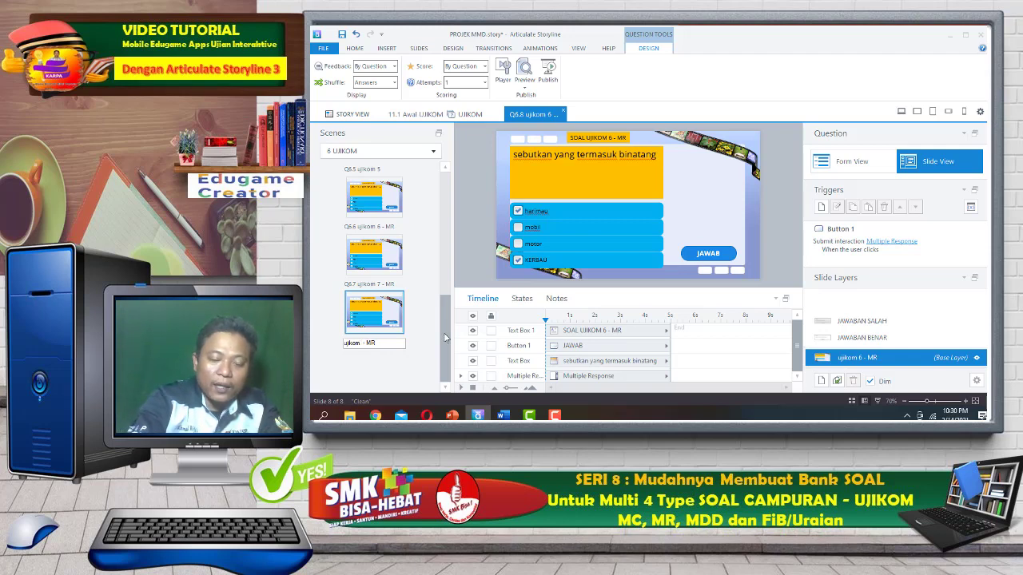
pyautogui.write('8')
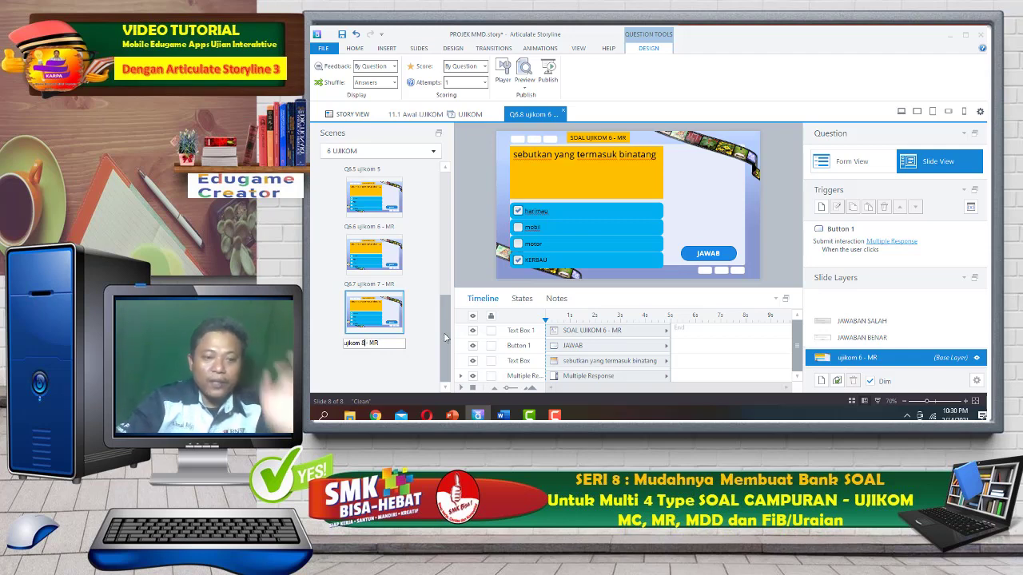
# Change the heading on the eighth question's slide to "SOAL UJIKOM 8 - MR".
pyautogui.click(382, 285)
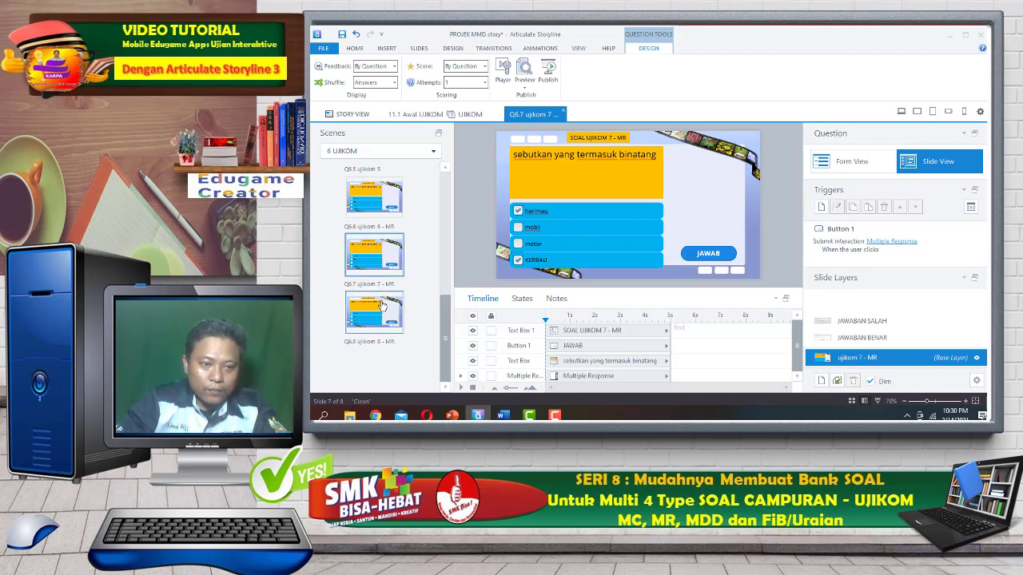
pyautogui.click(613, 139)
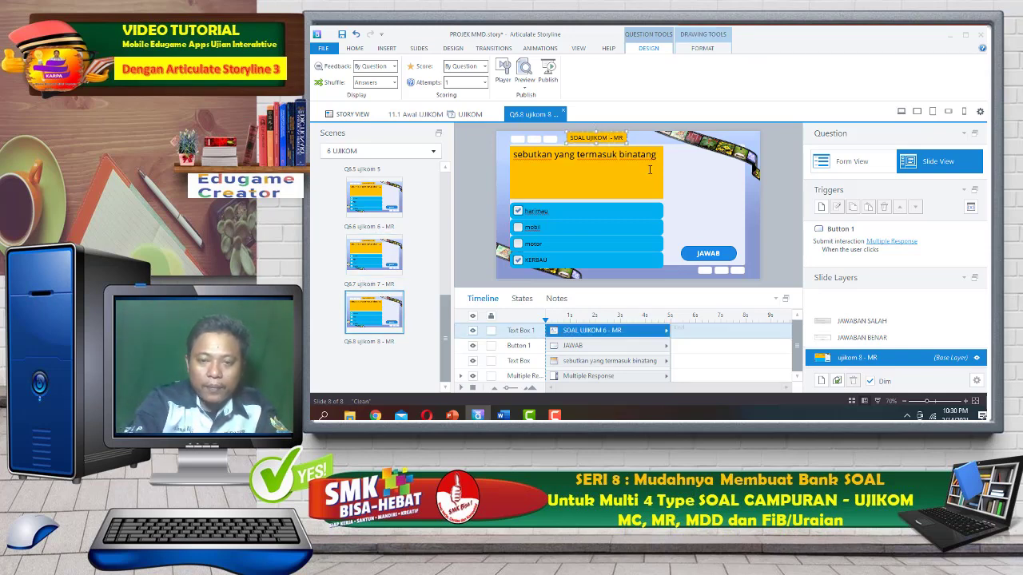
# Paste the copied Multiple Response question after "ujikom 8 - MR" and rename the new slide as "ujikom 9 - MR".
pyautogui.rightClick(374, 369)
pyautogui.click(414, 292)
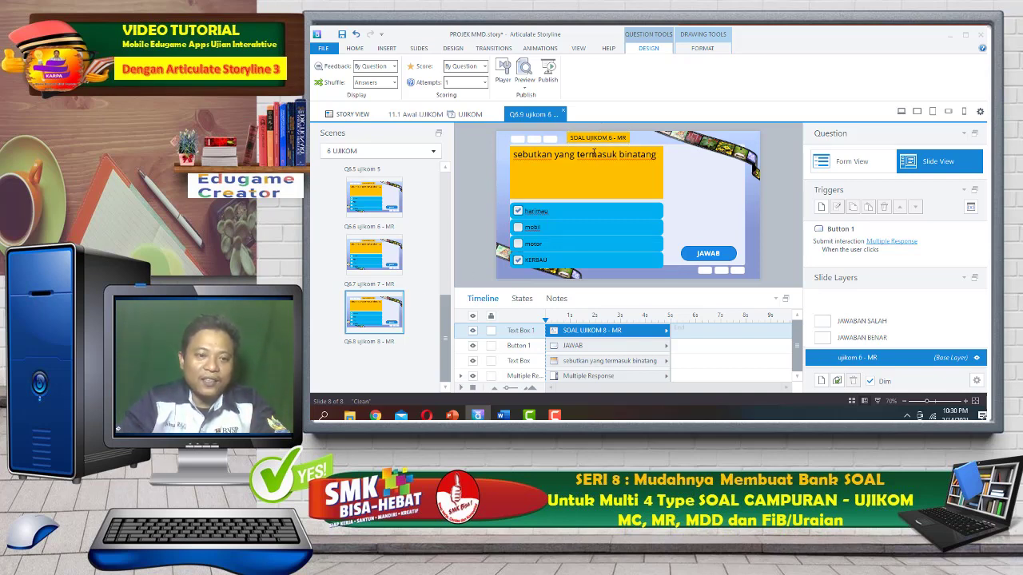
pyautogui.hotkey('ctrl', 'v')
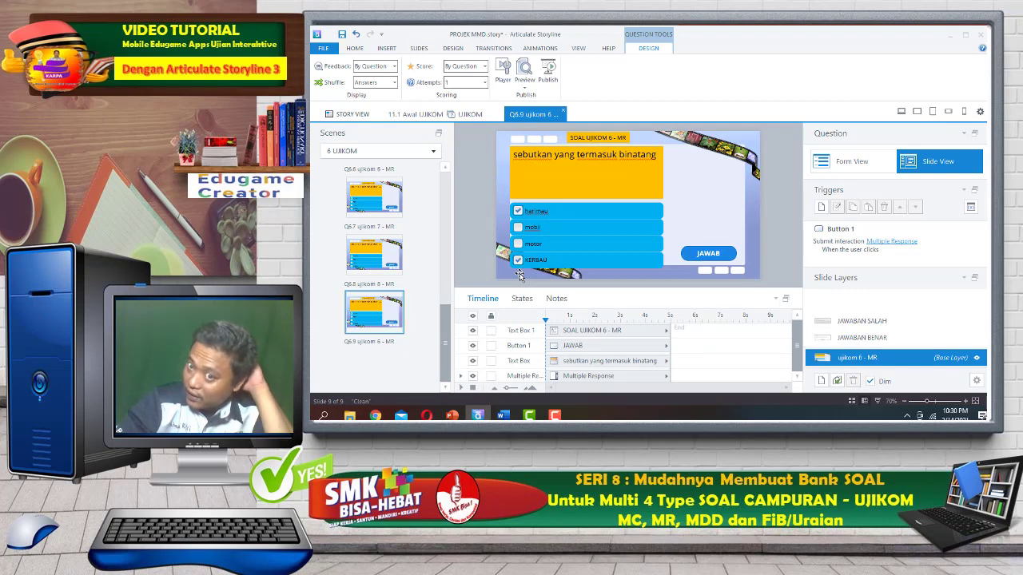
pyautogui.doubleClick(381, 344)
pyautogui.click(366, 342)
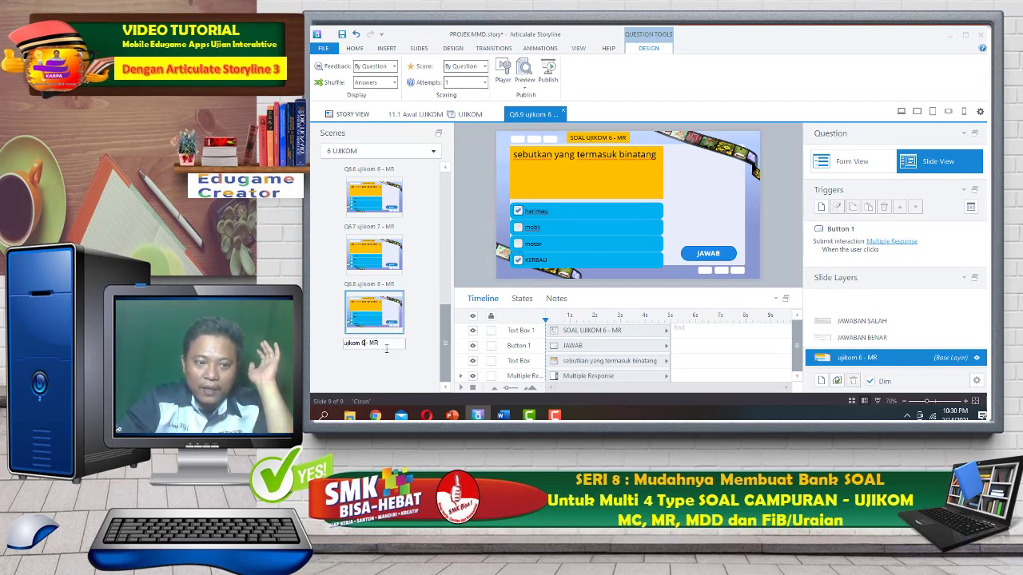
pyautogui.press('BackSpace')
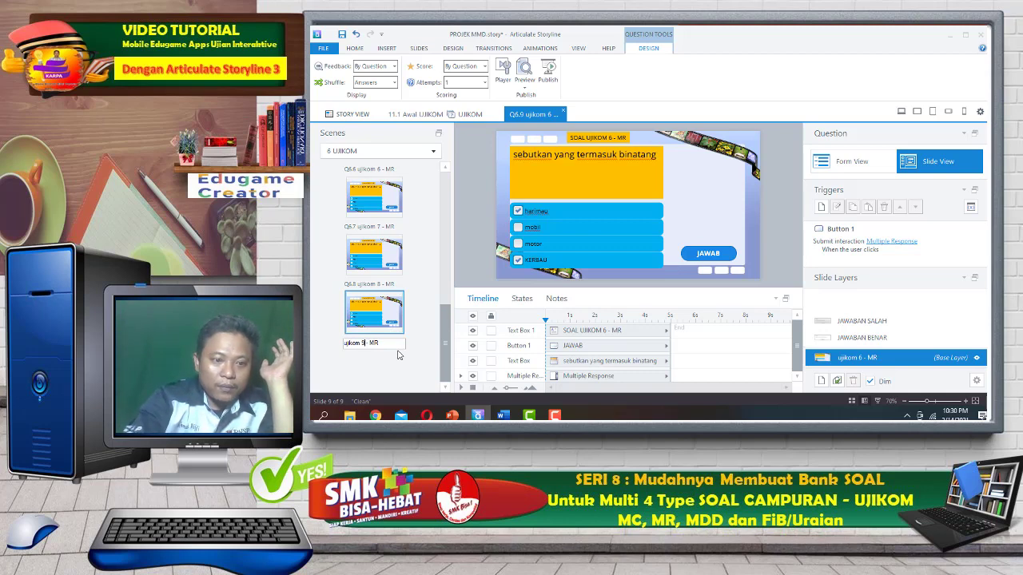
# Change the heading on the ninth question's slide to "SOAL UJIKOM 9 - MR".
pyautogui.click(611, 137)
pyautogui.press('BackSpace')
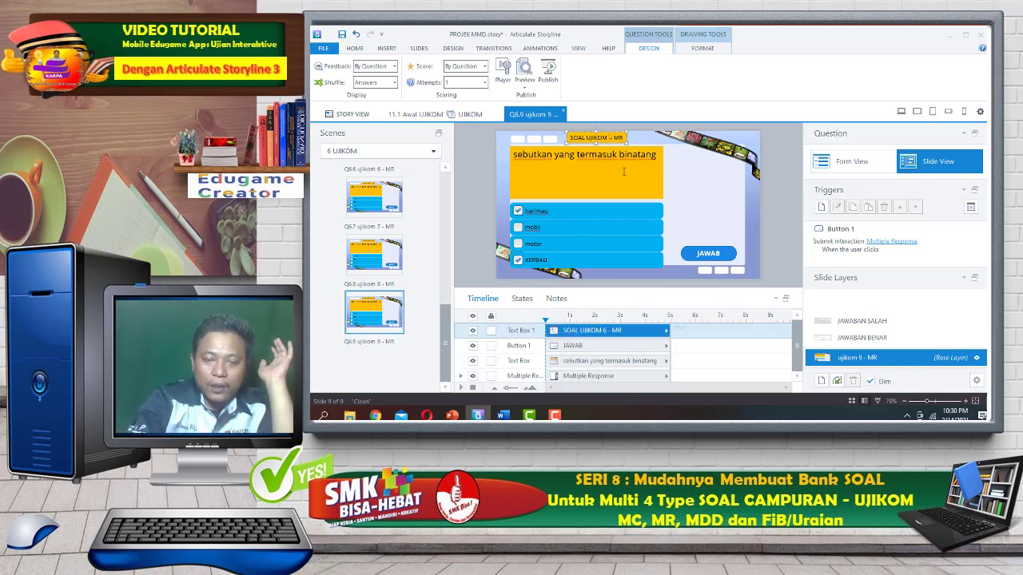
pyautogui.write('9')
# Paste the copied Multiple Response question after "ujikom 9 - MR" and rename the new slide as "ujikom 10 - MR".
pyautogui.rightClick(397, 368)
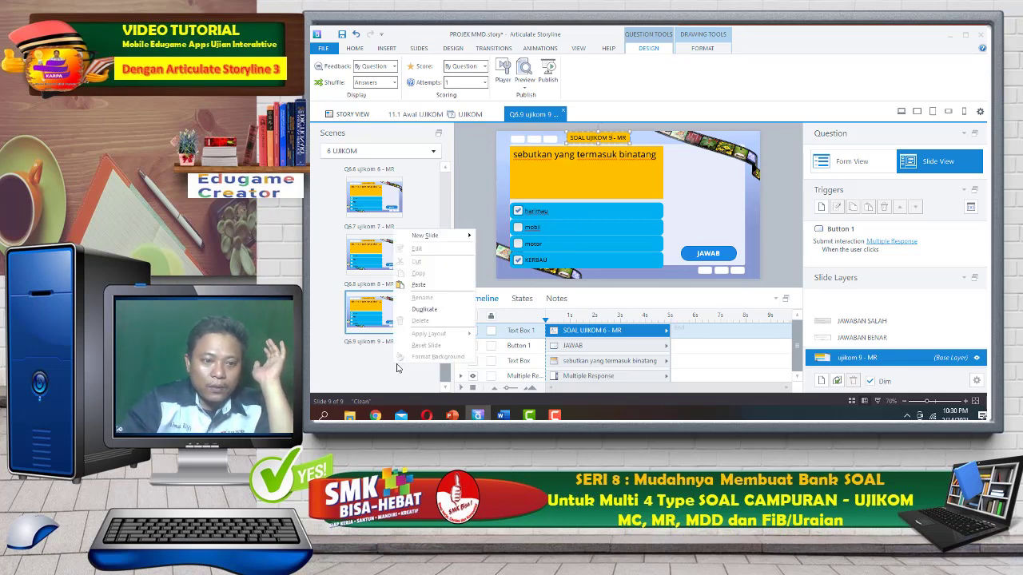
pyautogui.click(423, 292)
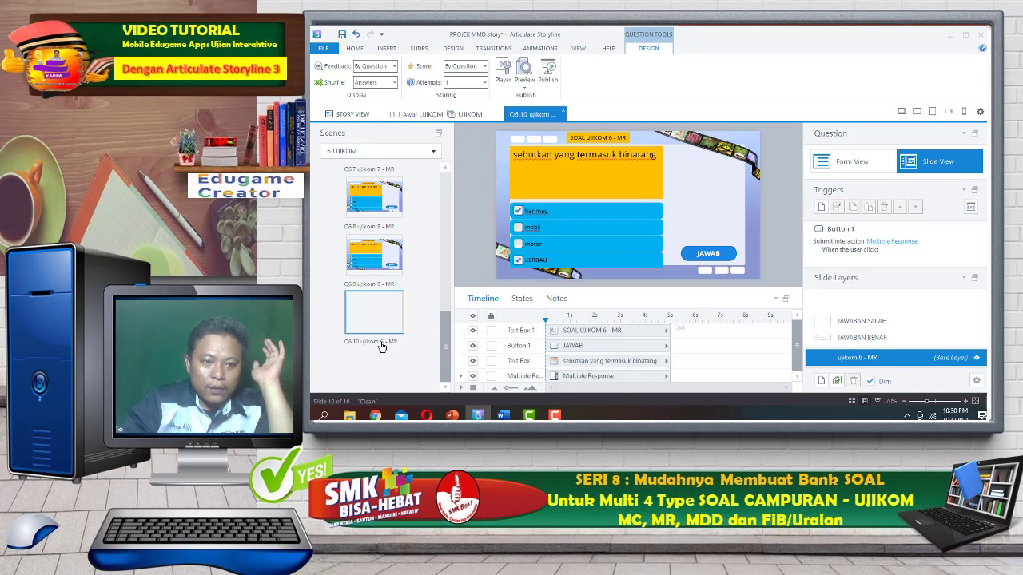
pyautogui.doubleClick(381, 343)
pyautogui.click(366, 342)
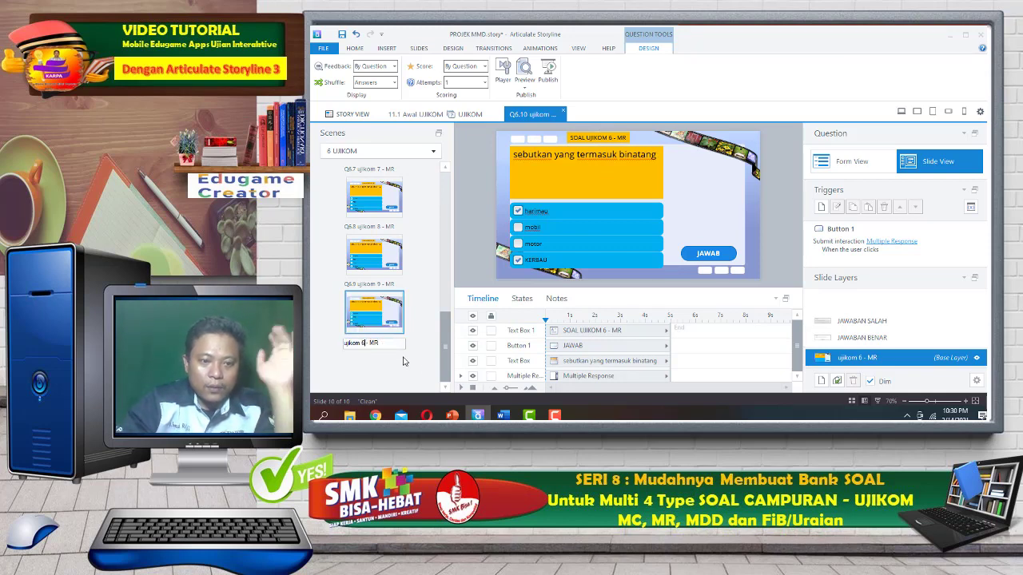
pyautogui.press('BackSpace')
pyautogui.write('10')
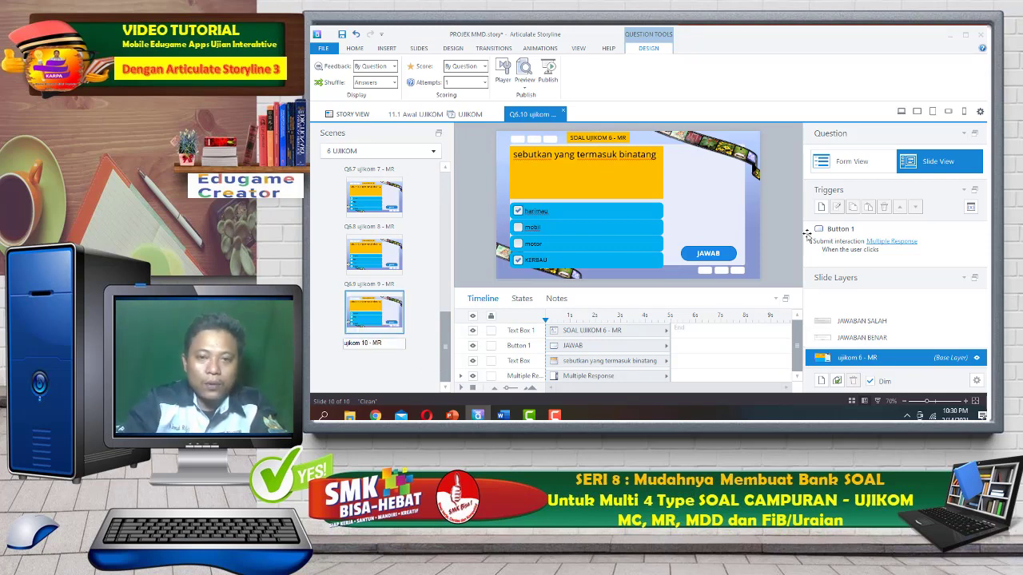
# Change the heading on the tenth question's slide to "SOAL UJIKOM 10 - MR".
pyautogui.click(615, 139)
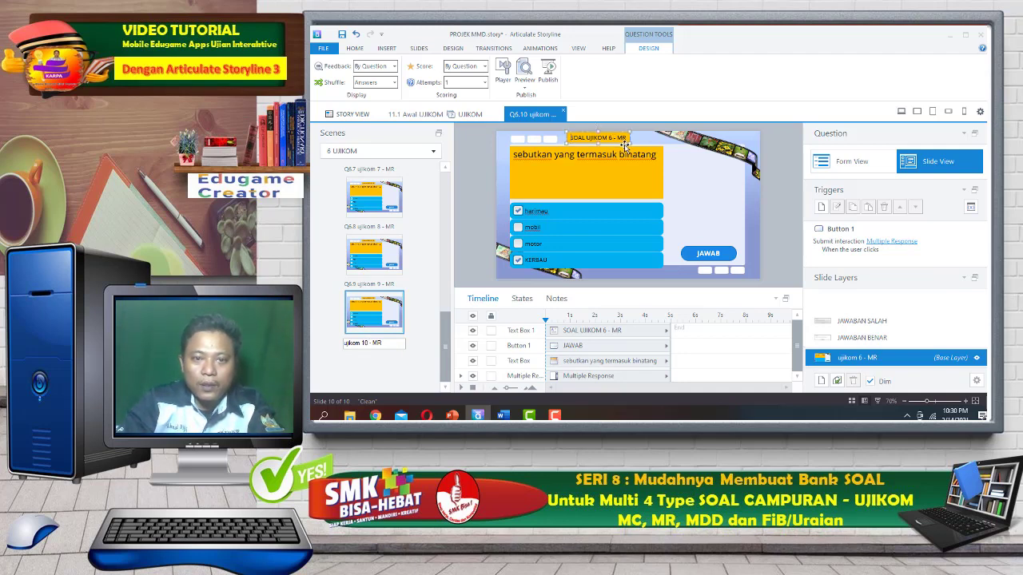
pyautogui.press('BackSpace')
pyautogui.write('10')
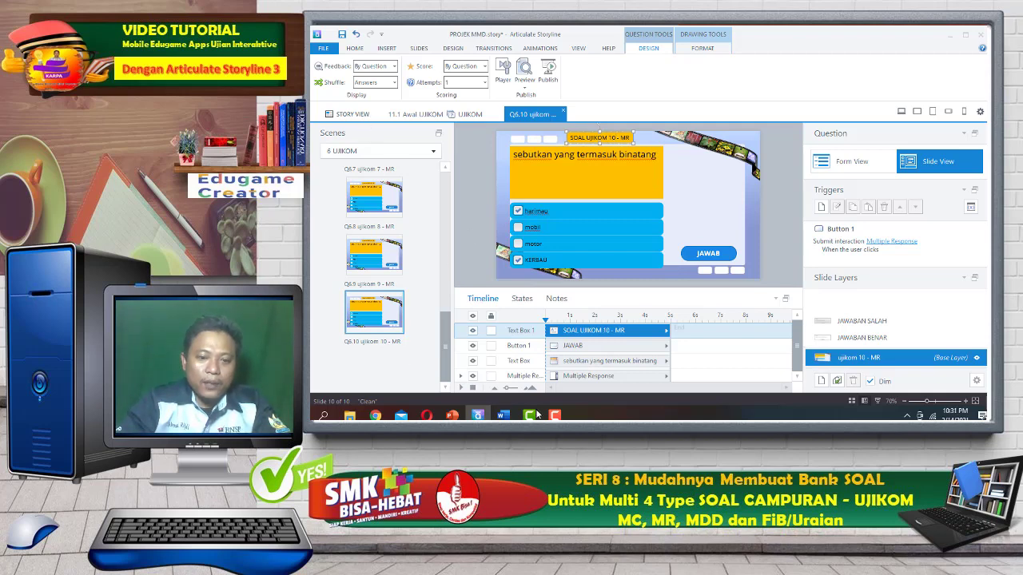
# Check the question types planned for UJIKOM/UAS in the Word project document, and return to the tenth question in Storyline.
pyautogui.moveTo(502, 416)
pyautogui.click(560, 360)
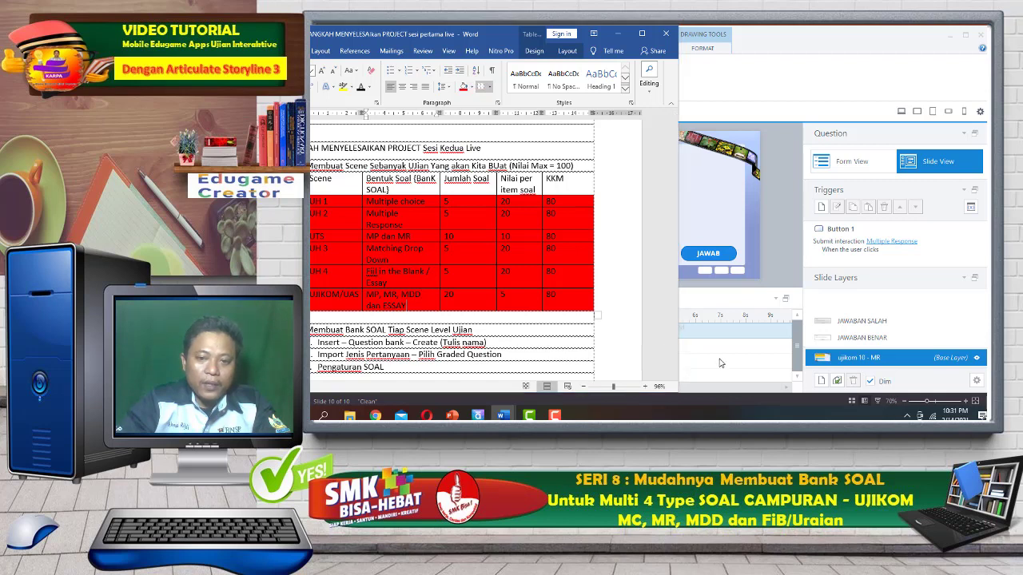
pyautogui.click(618, 34)
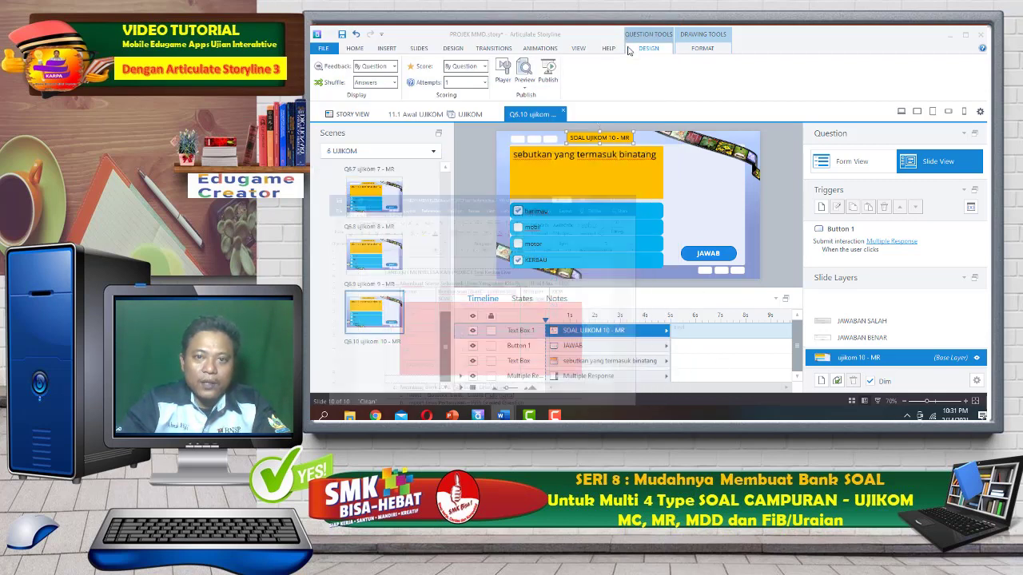
pyautogui.click(406, 325)
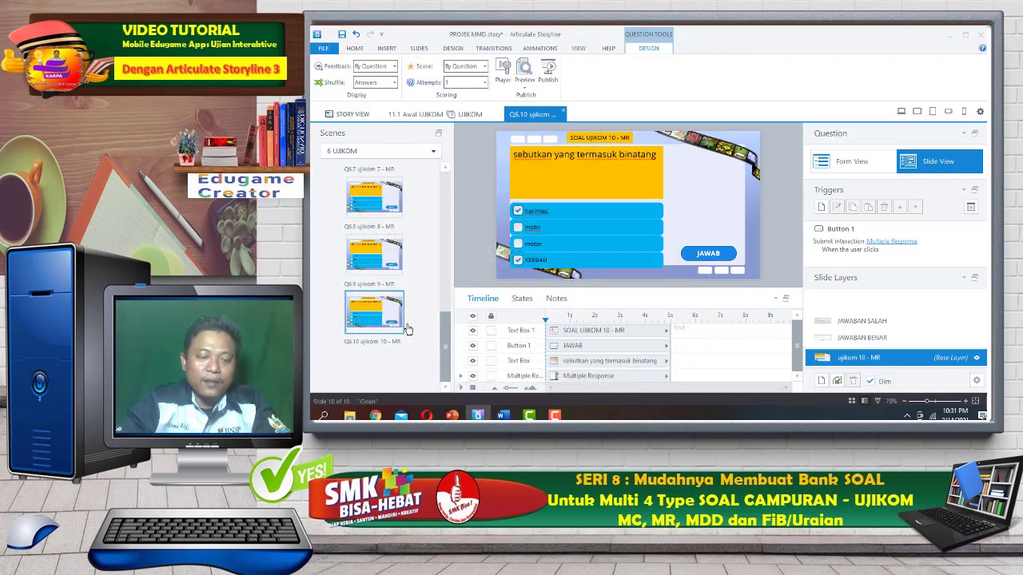
# Open the first Matching Drop-down question of the UH3 question bank from the story view and copy its slide.
pyautogui.click(351, 114)
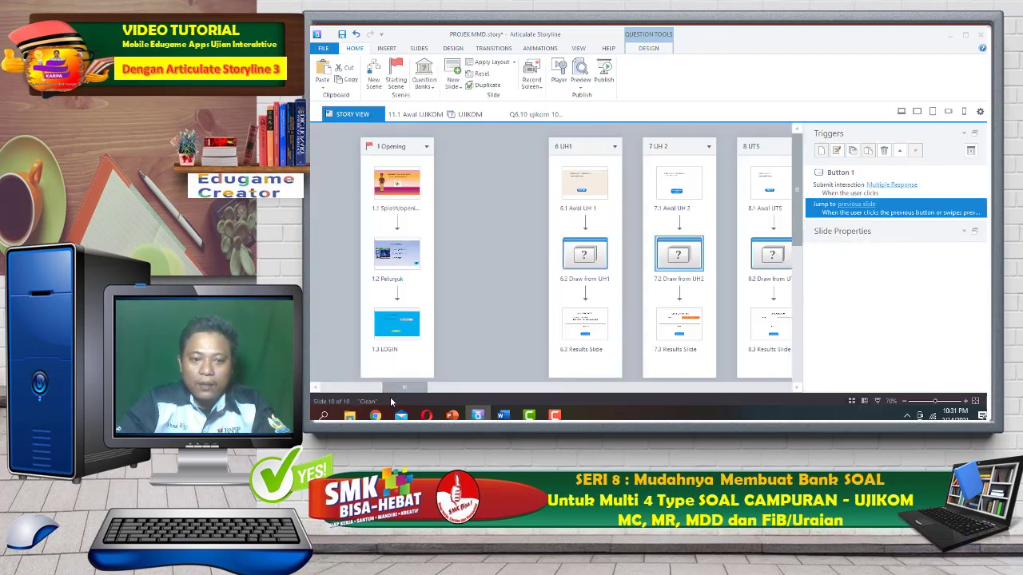
pyautogui.moveTo(406, 391); pyautogui.dragTo(683, 389)
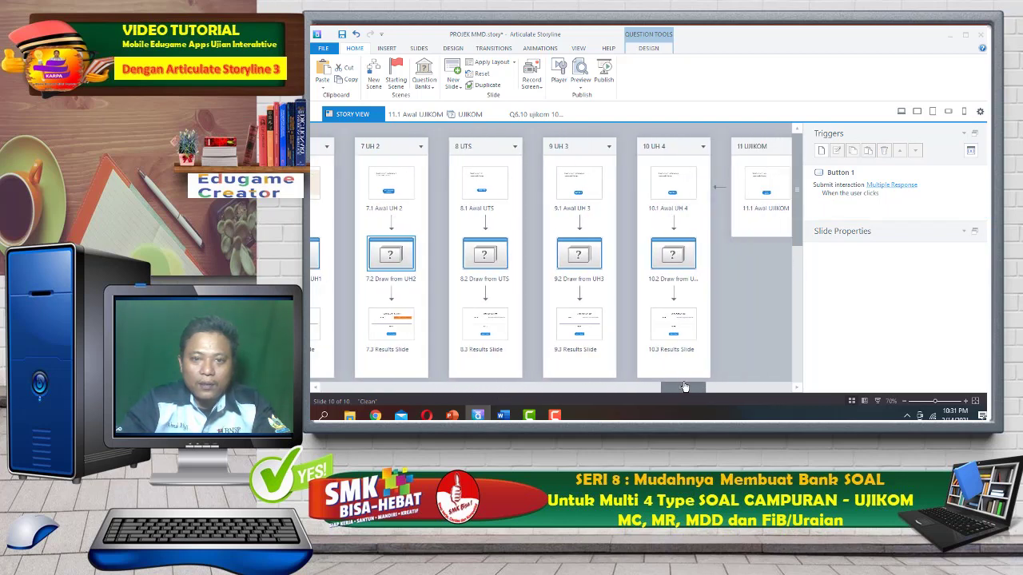
pyautogui.click(576, 256)
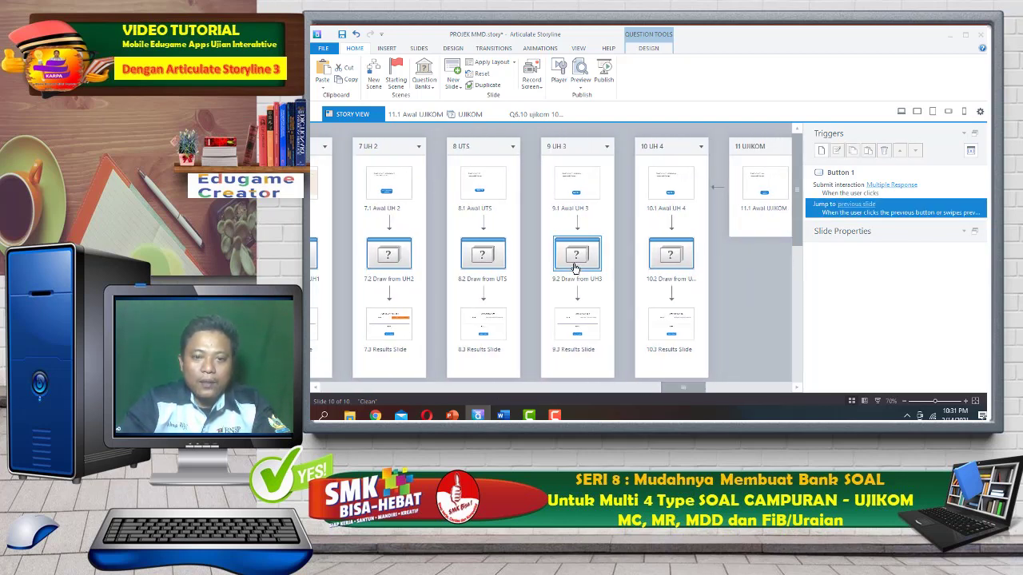
pyautogui.doubleClick(575, 264)
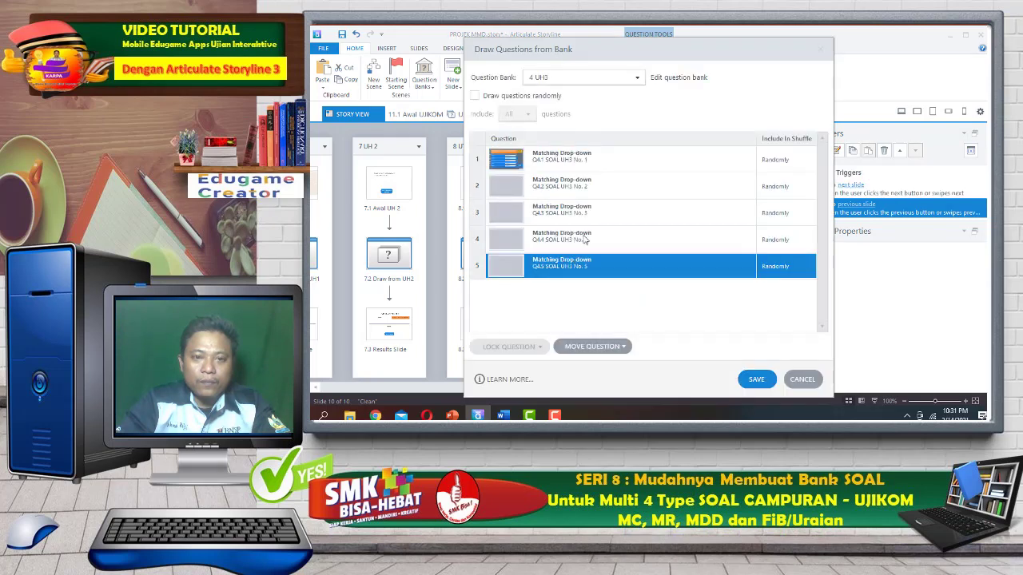
pyautogui.doubleClick(570, 159)
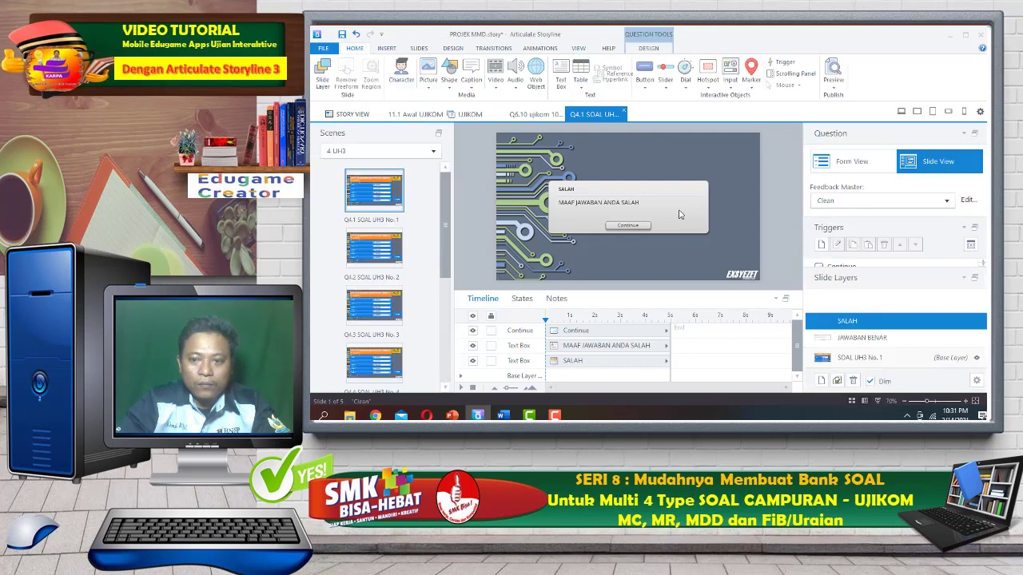
pyautogui.click(854, 360)
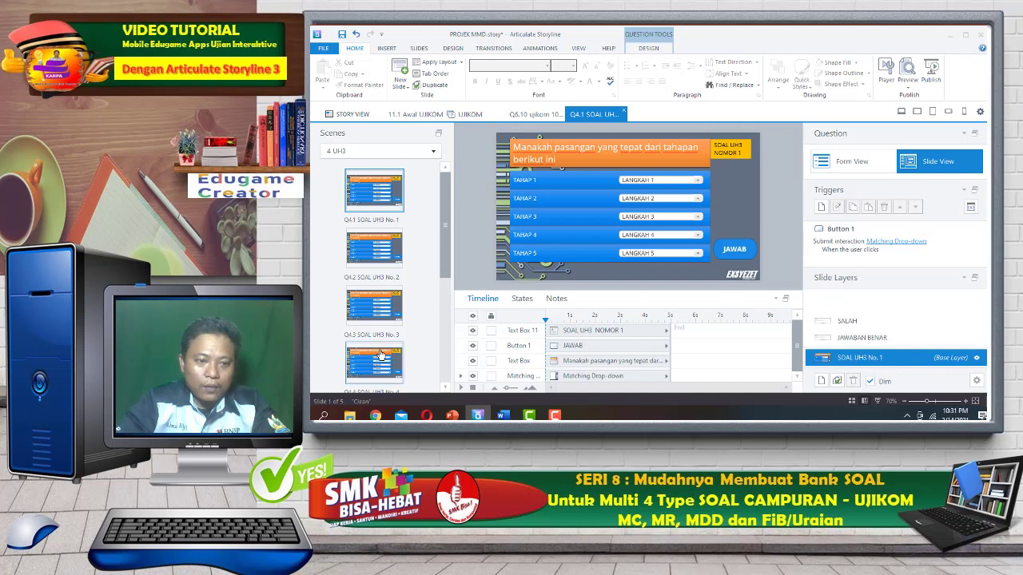
pyautogui.rightClick(379, 189)
pyautogui.click(404, 219)
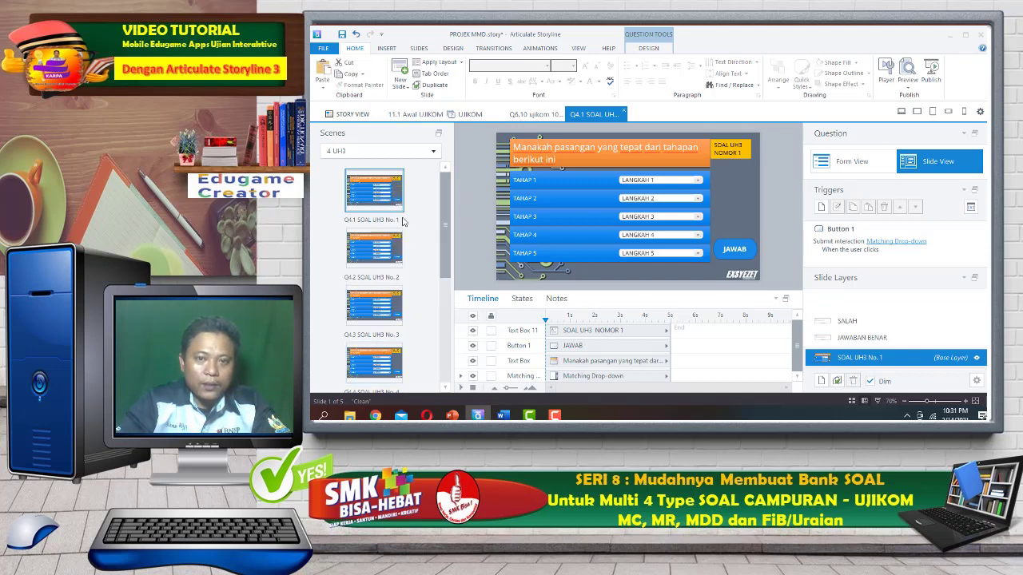
# Paste the copied Matching Drop-down question after "ujikom 10 - MR" in the UJIKOM bank and rename the new slide as "ujikom 11".
pyautogui.moveTo(535, 117)
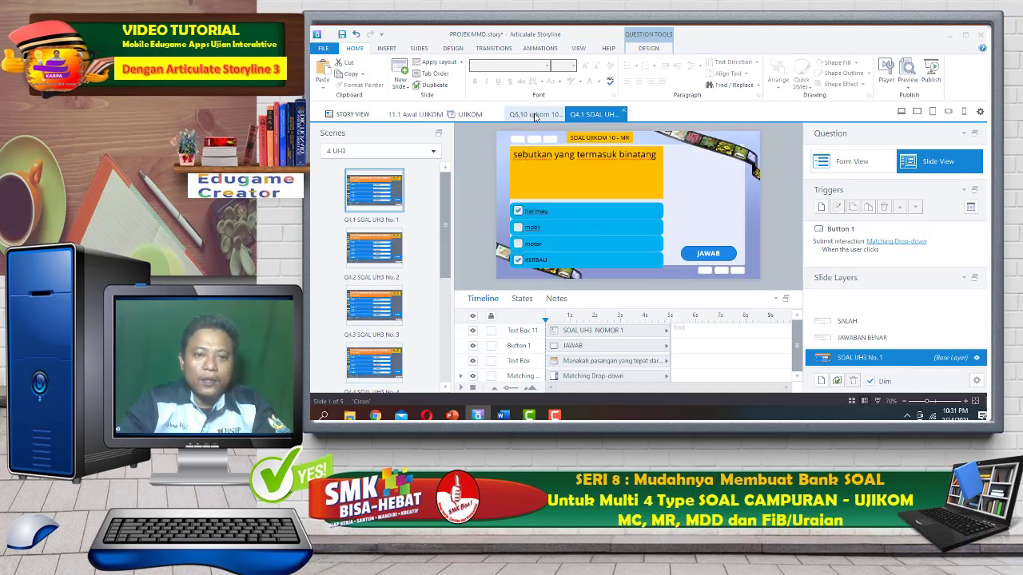
pyautogui.click(536, 117)
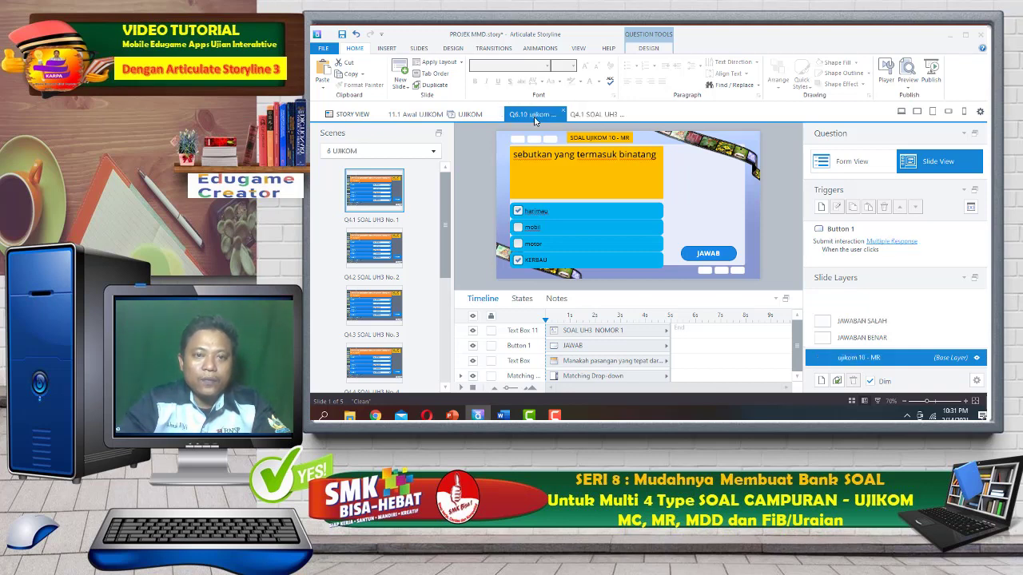
pyautogui.rightClick(399, 369)
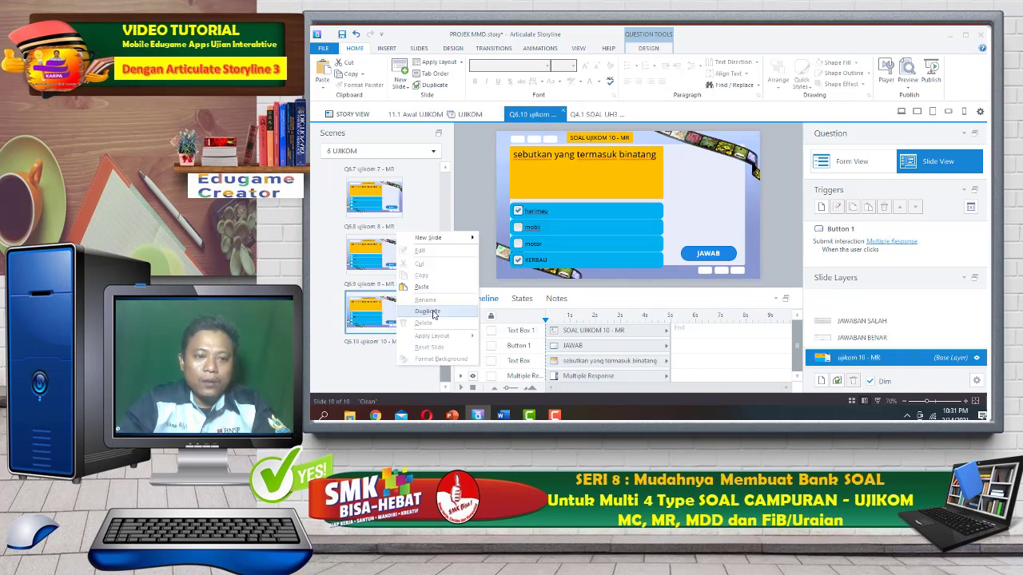
pyautogui.click(432, 292)
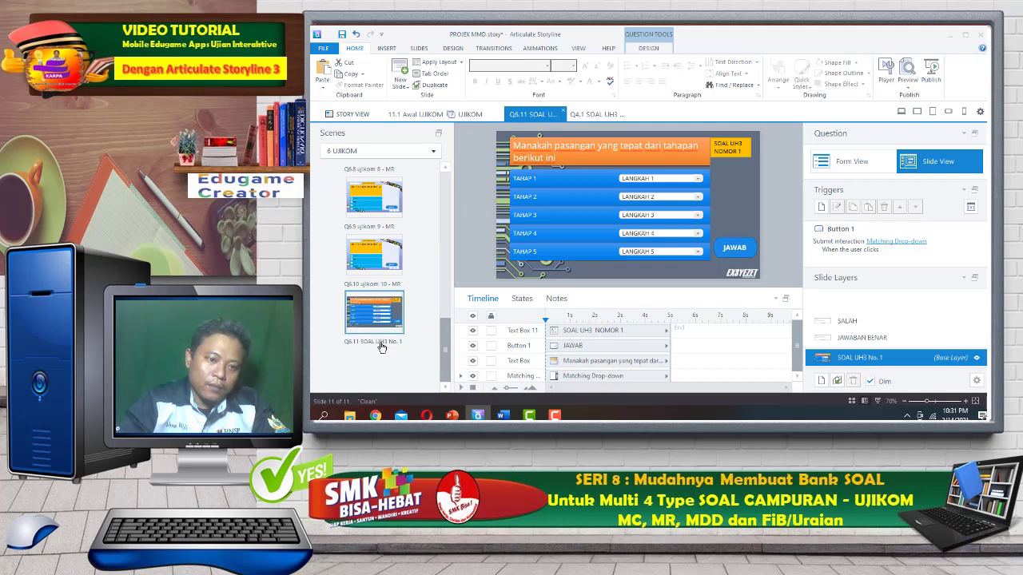
pyautogui.click(381, 343)
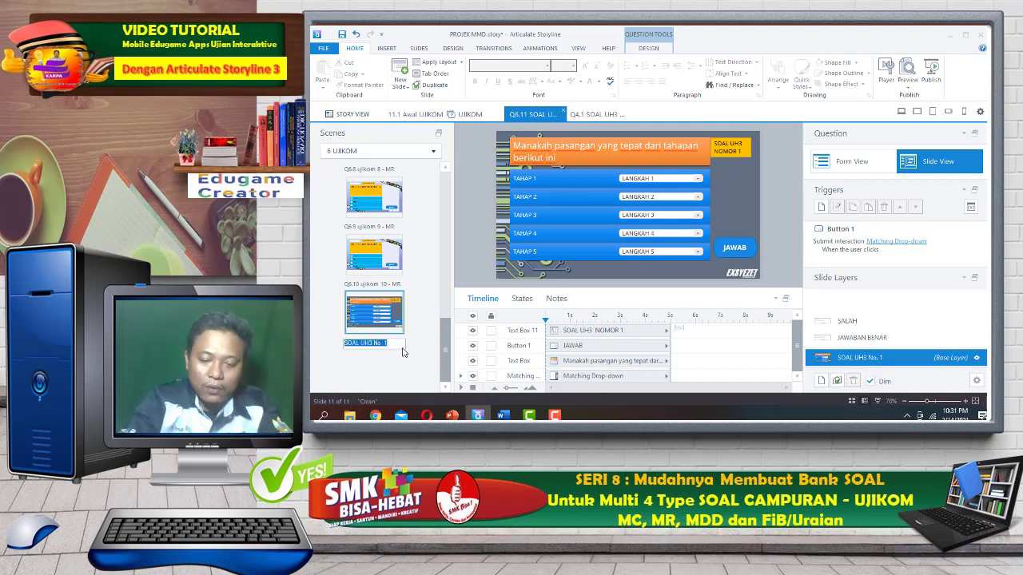
pyautogui.write('a')
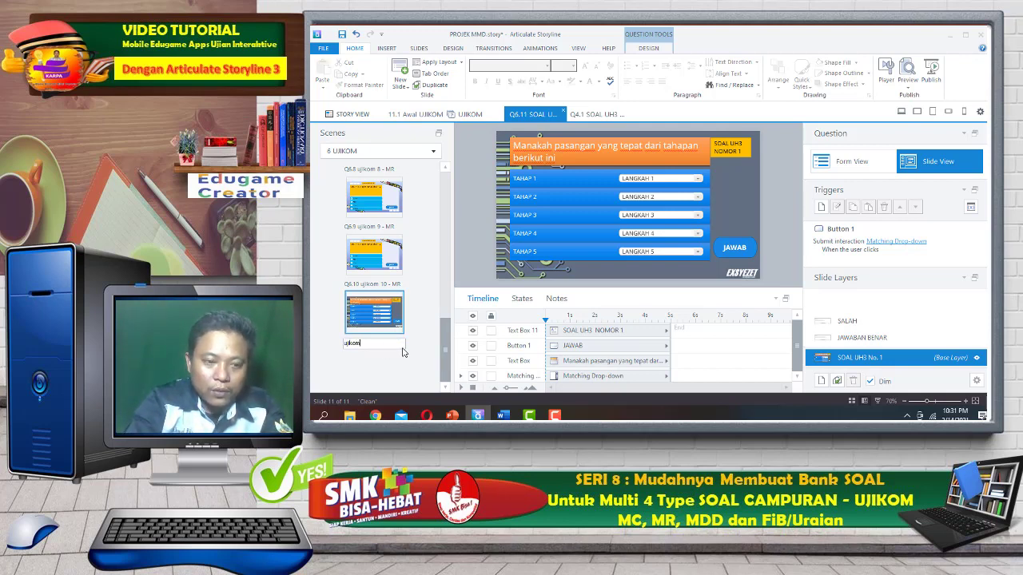
pyautogui.write('jikom 11')
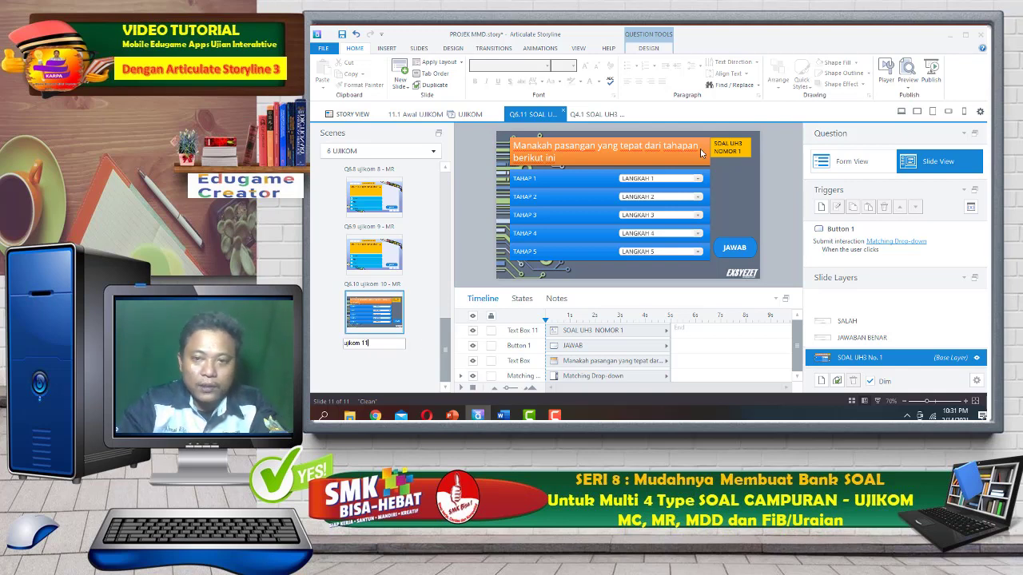
# Change the heading on the eleventh question's slide to "SOAL ujikom NOMOR 11".
pyautogui.click(744, 144)
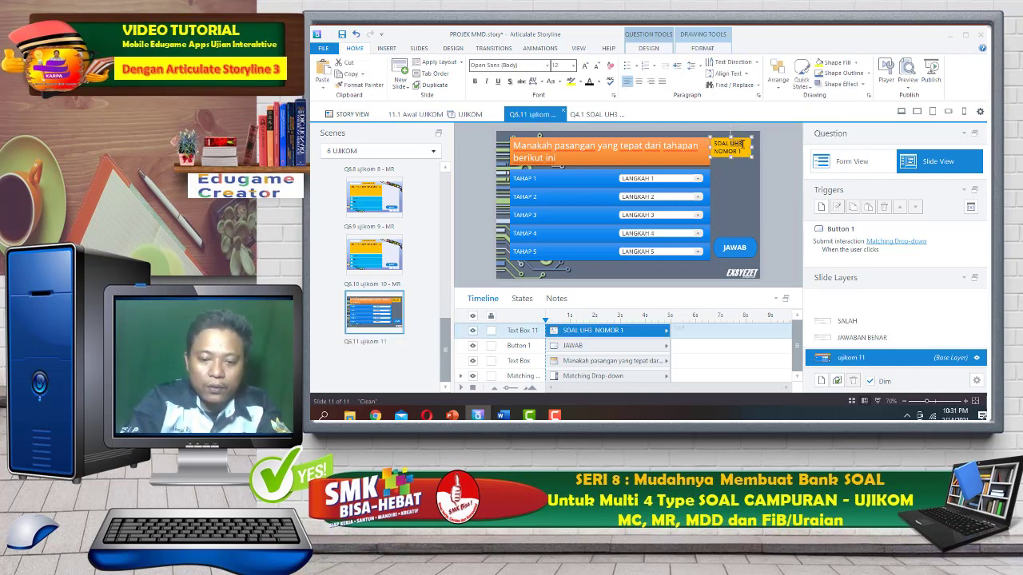
pyautogui.click(742, 144)
pyautogui.write('ujikom ')
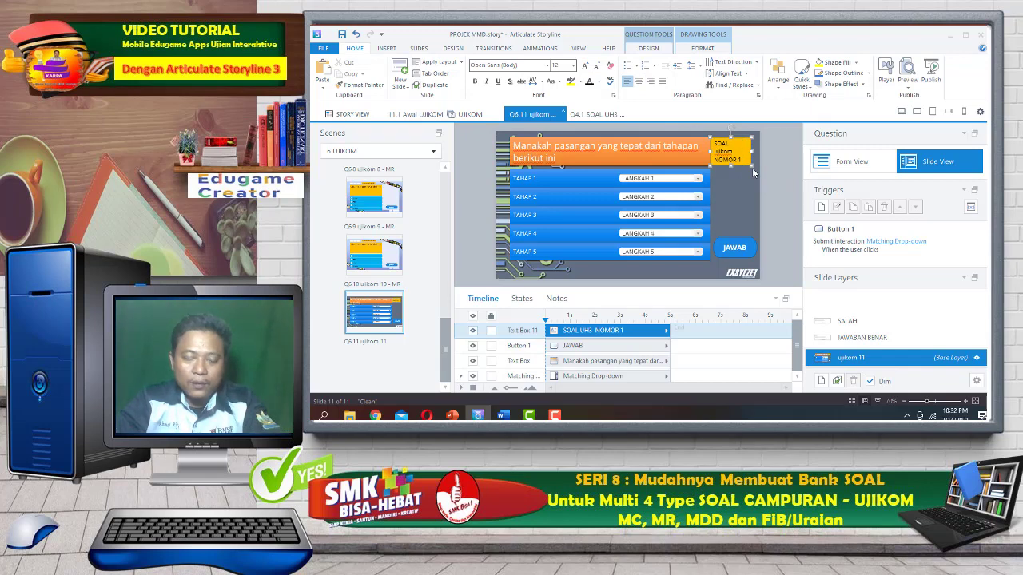
pyautogui.write('1')
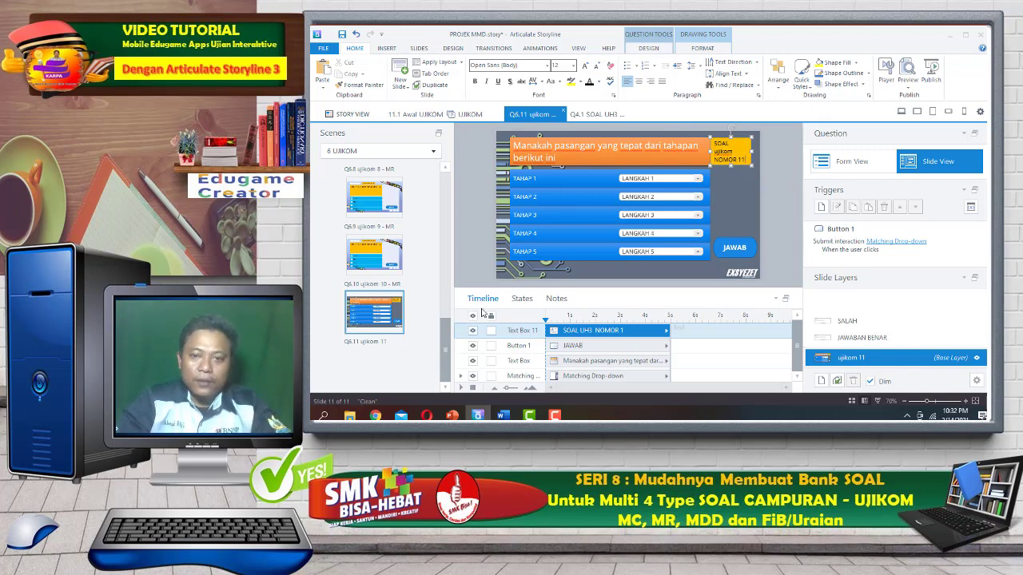
pyautogui.rightClick(381, 326)
pyautogui.click(412, 262)
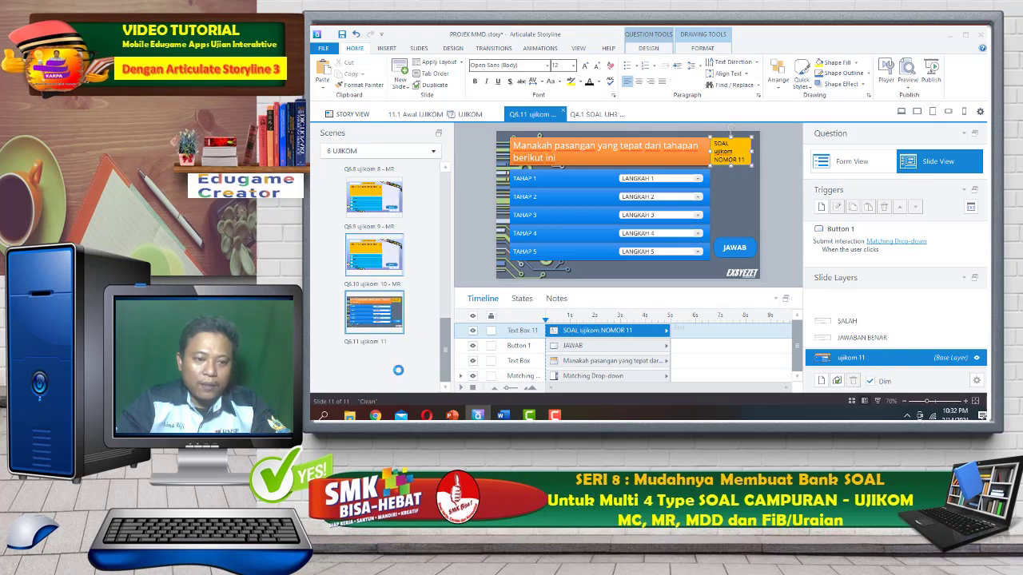
pyautogui.rightClick(394, 231)
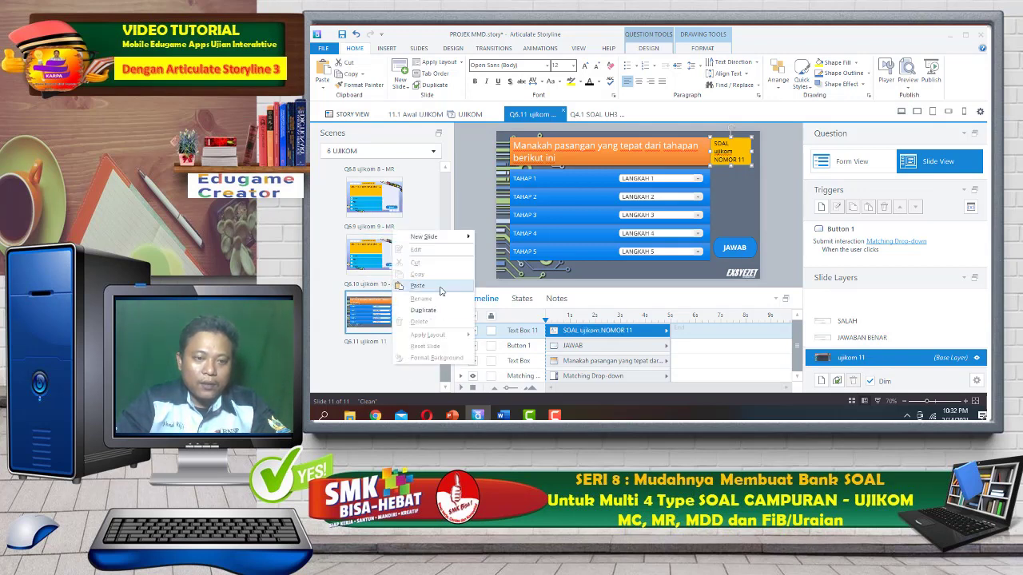
pyautogui.click(441, 287)
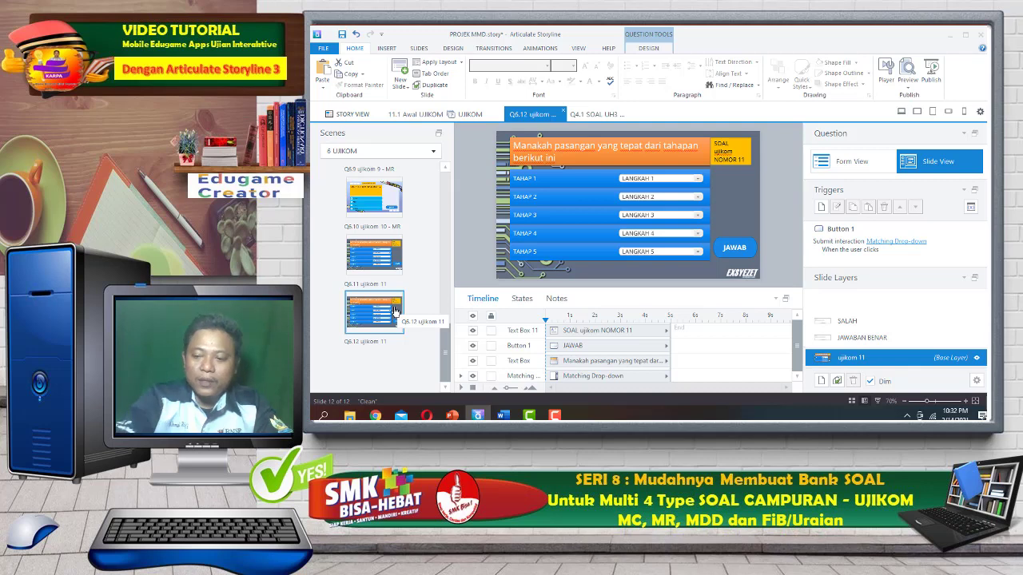
pyautogui.press('Delete')
pyautogui.click(649, 256)
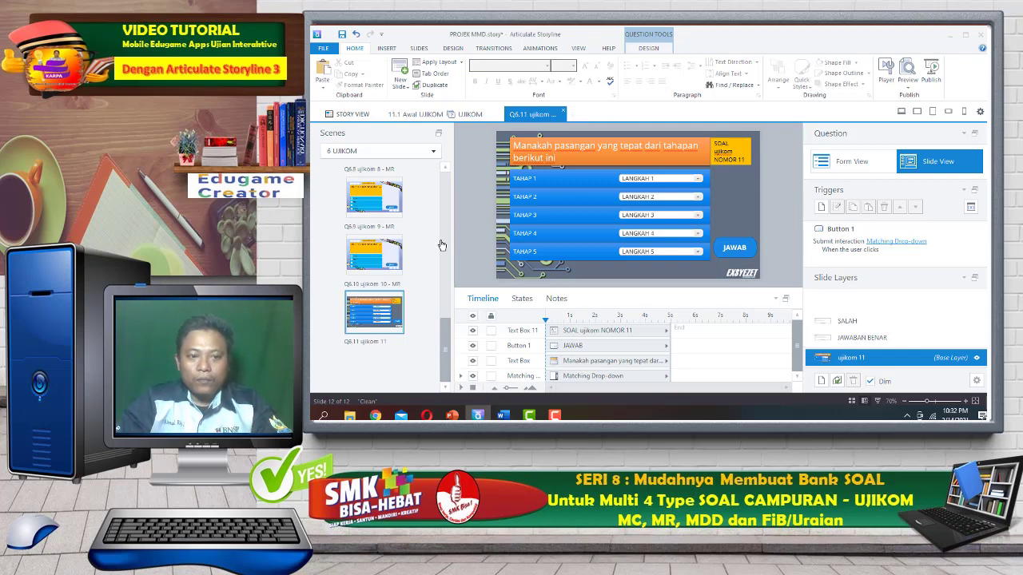
# Change the points awarded for a correct answer to the eleventh question, and return to its slide.
pyautogui.click(859, 164)
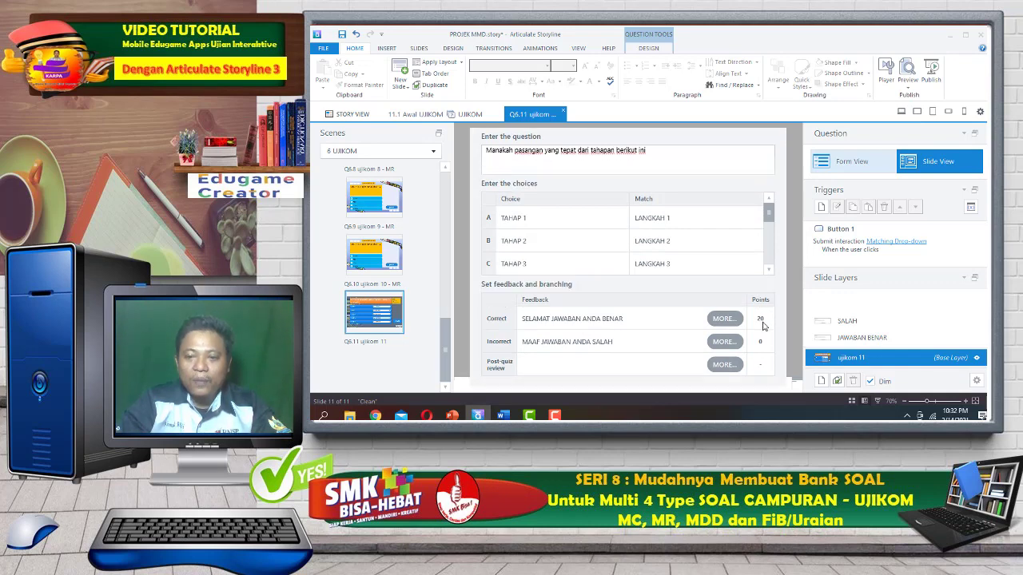
pyautogui.click(767, 319)
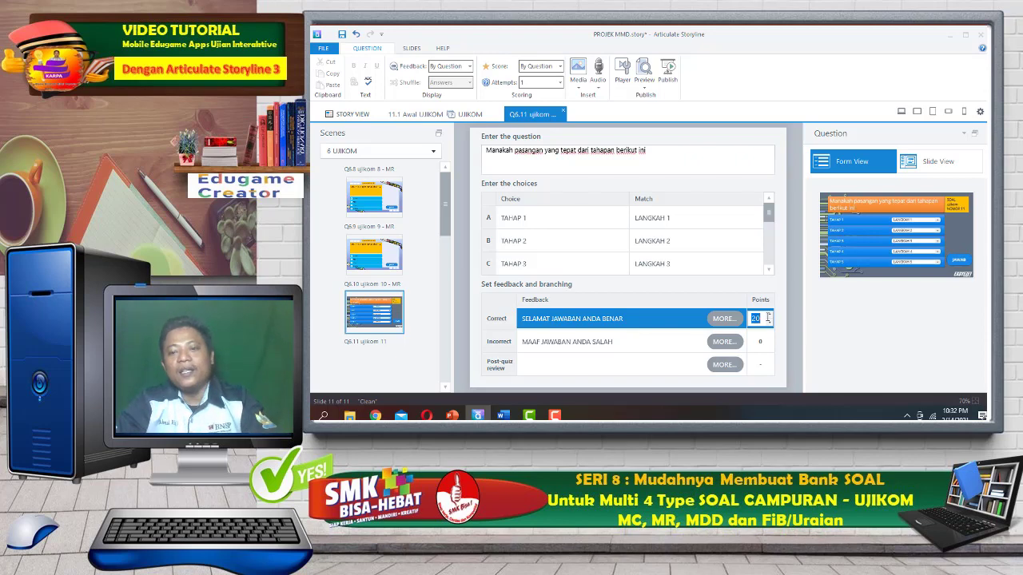
pyautogui.click(930, 168)
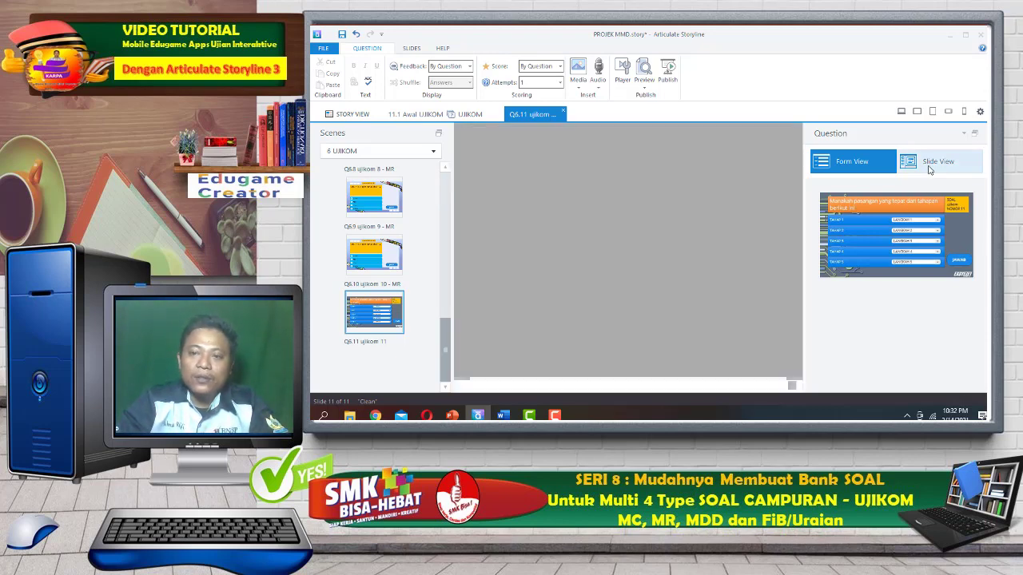
# Paste a copy of the eleventh question after it, renaming the slide as "ujikom 12" and its heading as "SOAL ujikom NOMOR 12".
pyautogui.rightClick(389, 307)
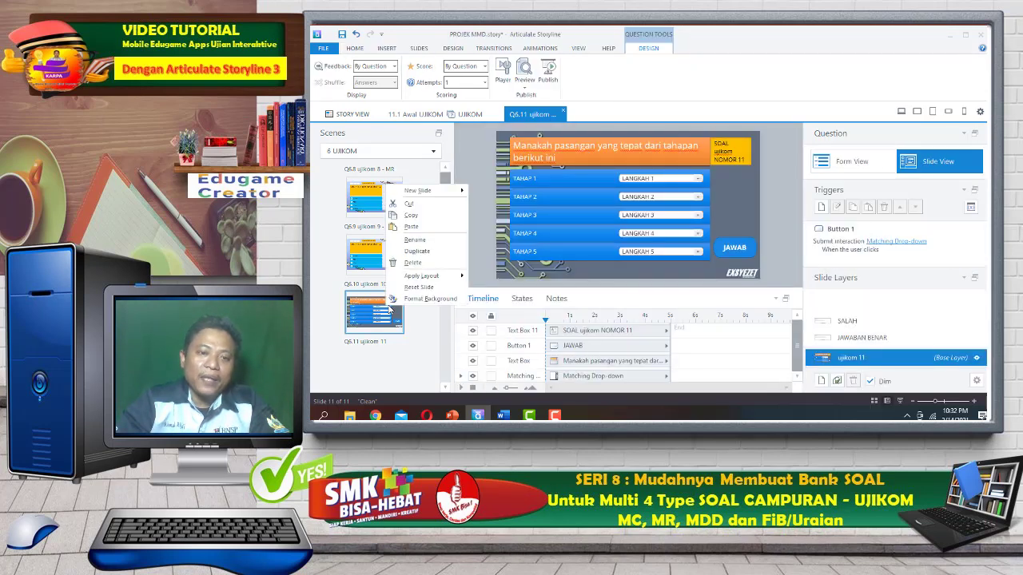
pyautogui.click(423, 216)
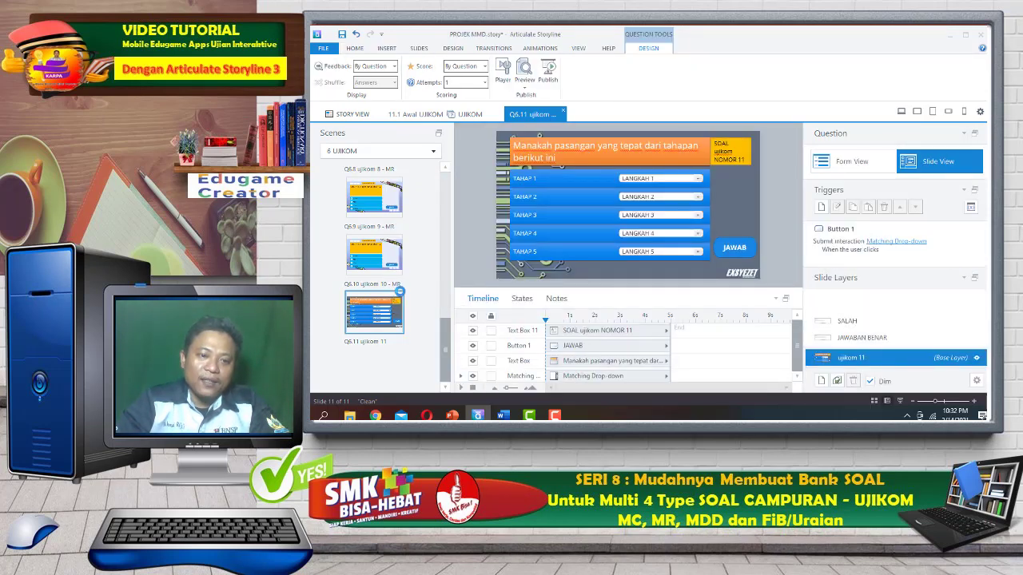
pyautogui.rightClick(381, 359)
pyautogui.click(417, 281)
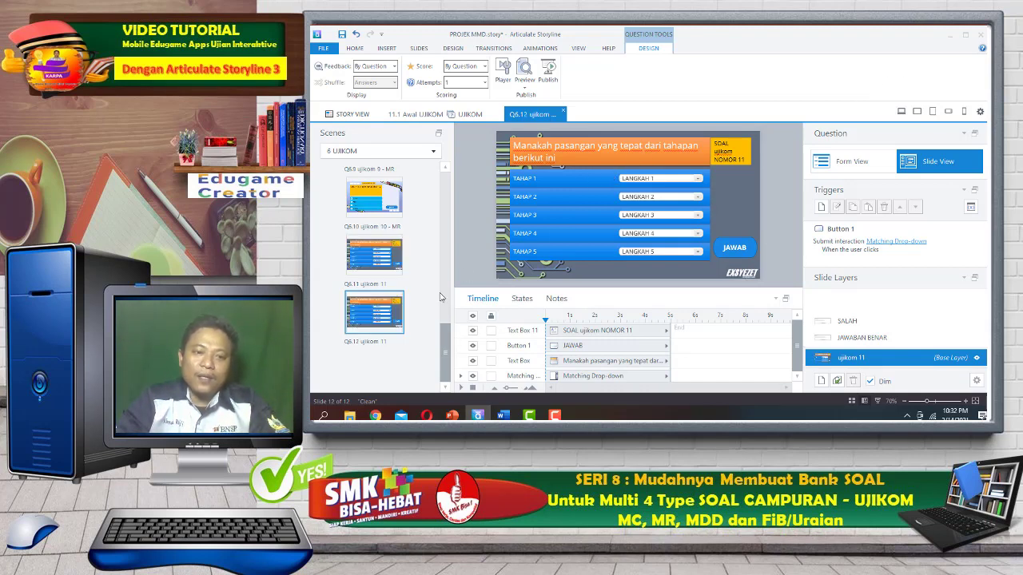
pyautogui.doubleClick(383, 343)
pyautogui.click(383, 342)
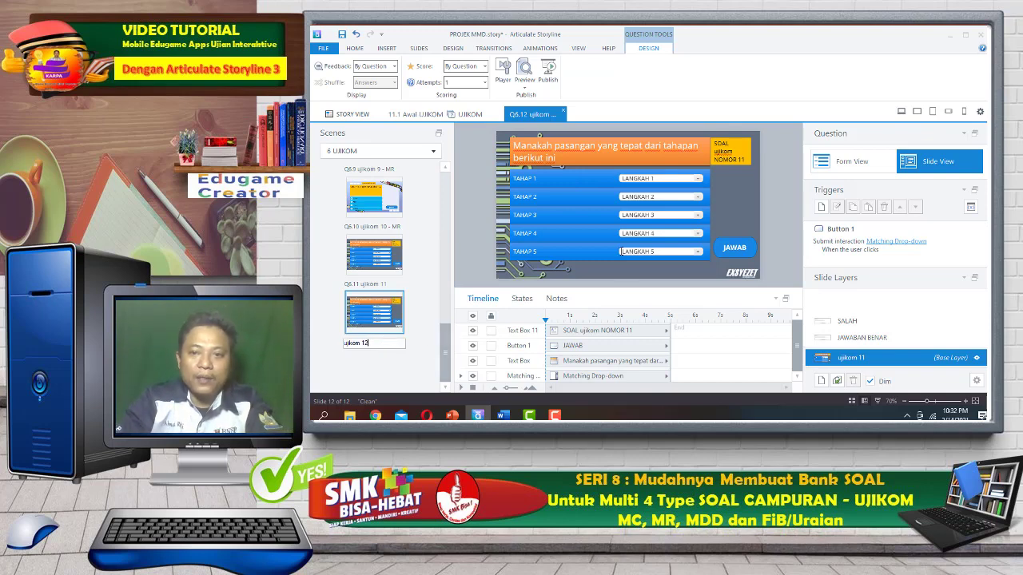
pyautogui.click(744, 160)
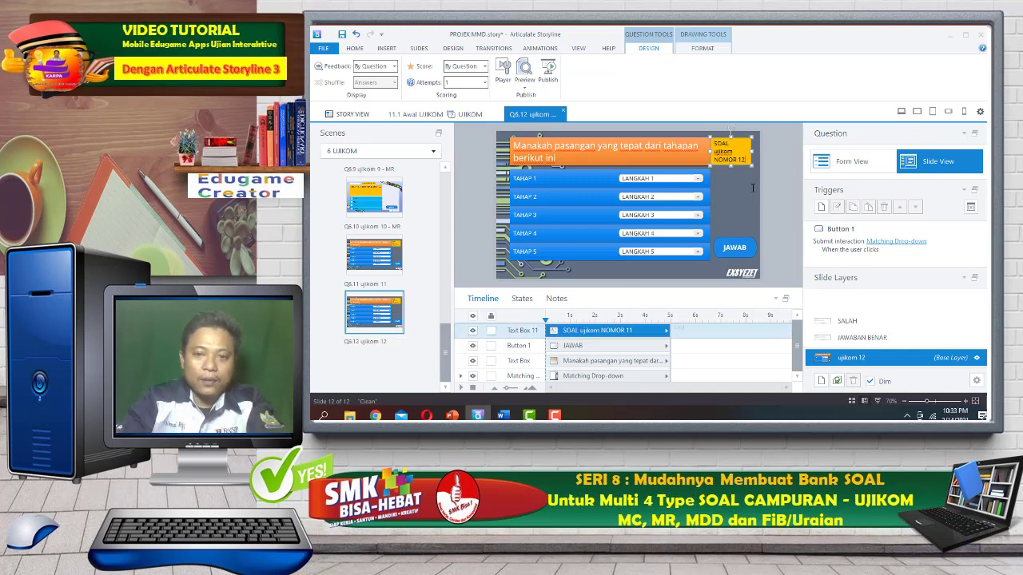
# Paste the copied matching question after "ujikom 12", renaming the slide as "ujikom 13" and its heading as "SOAL ujikom NOMOR 13".
pyautogui.rightClick(390, 370)
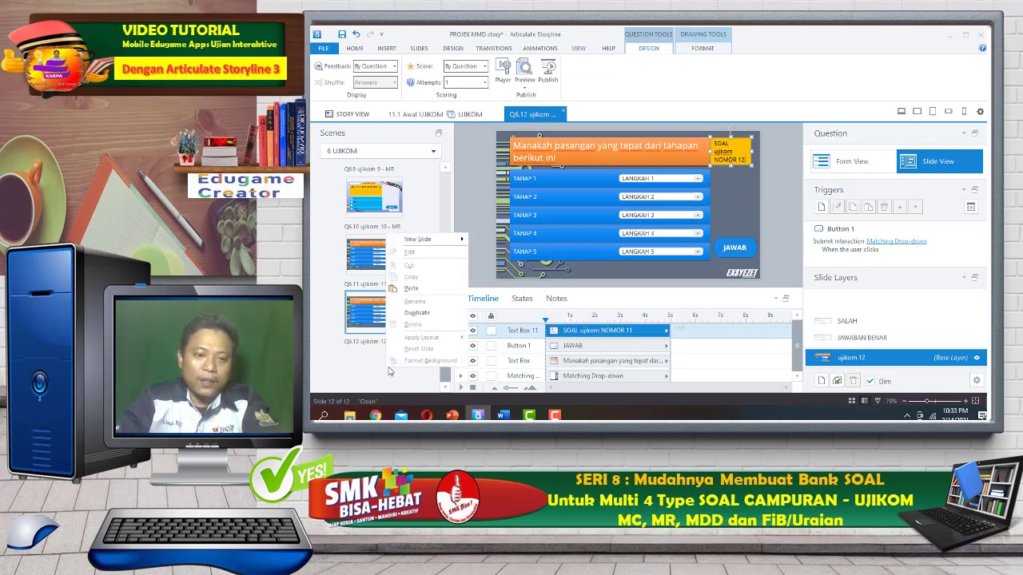
pyautogui.click(413, 292)
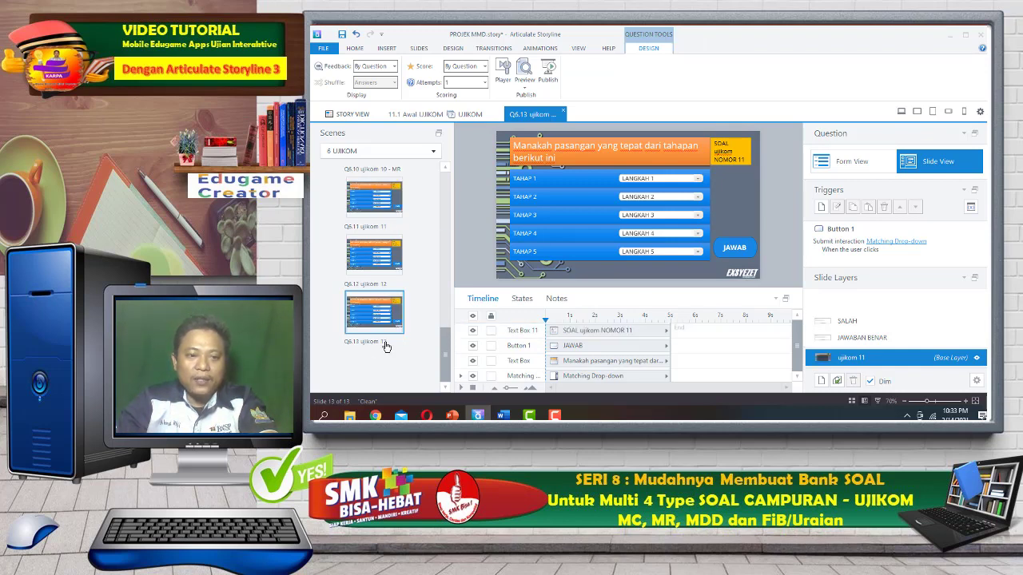
pyautogui.doubleClick(386, 344)
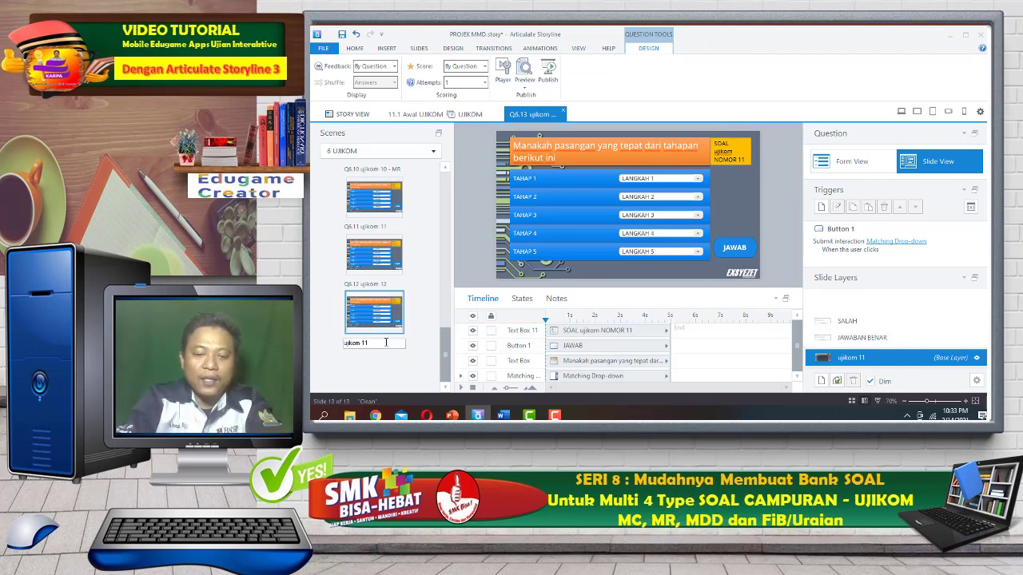
pyautogui.click(743, 161)
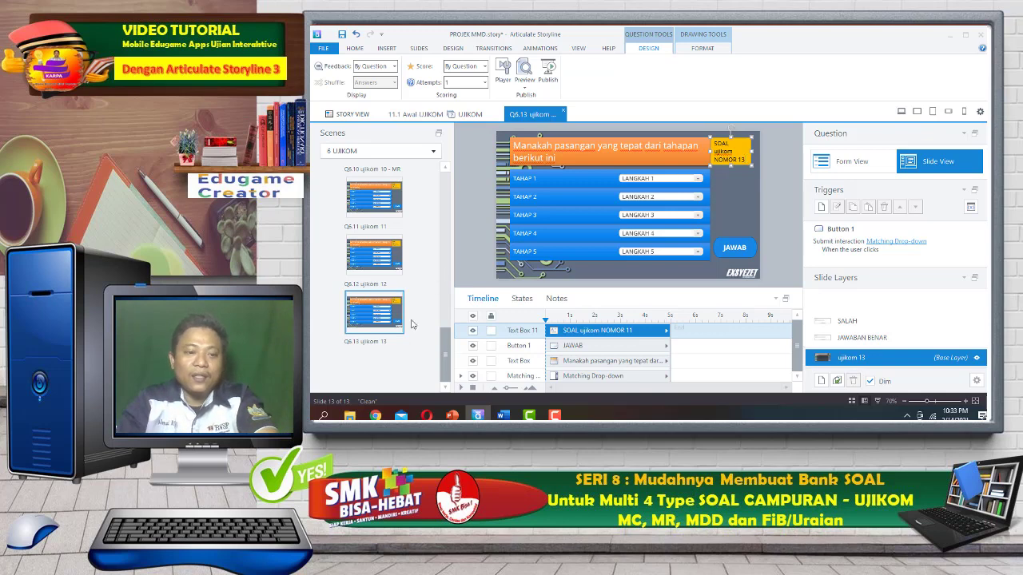
# Paste another copy of the matching question after "ujikom 13", renaming the slide as "ujikom 14" and its heading as "SOAL ujikom NOMOR 14".
pyautogui.rightClick(410, 366)
pyautogui.click(448, 291)
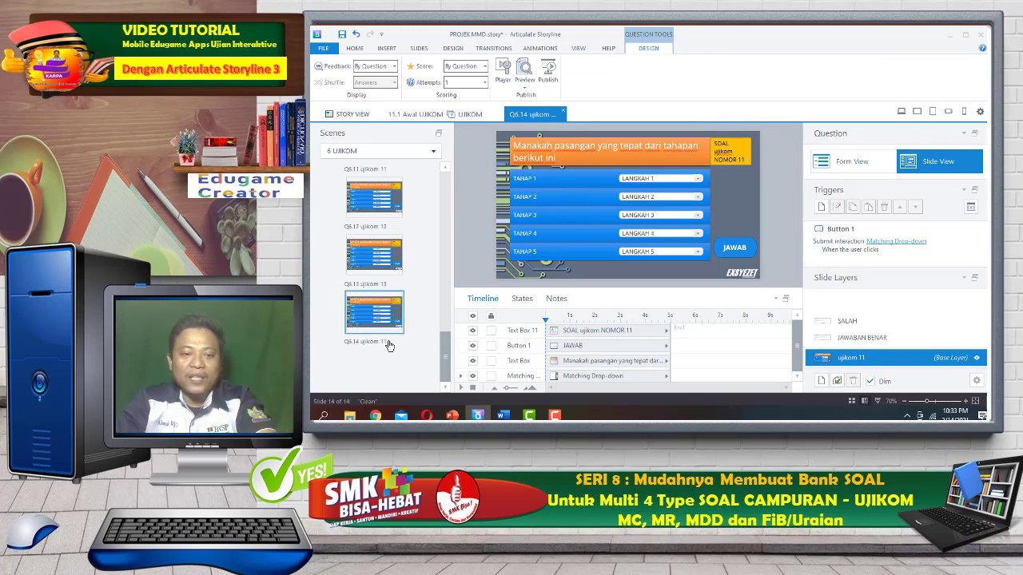
pyautogui.doubleClick(389, 342)
pyautogui.click(389, 342)
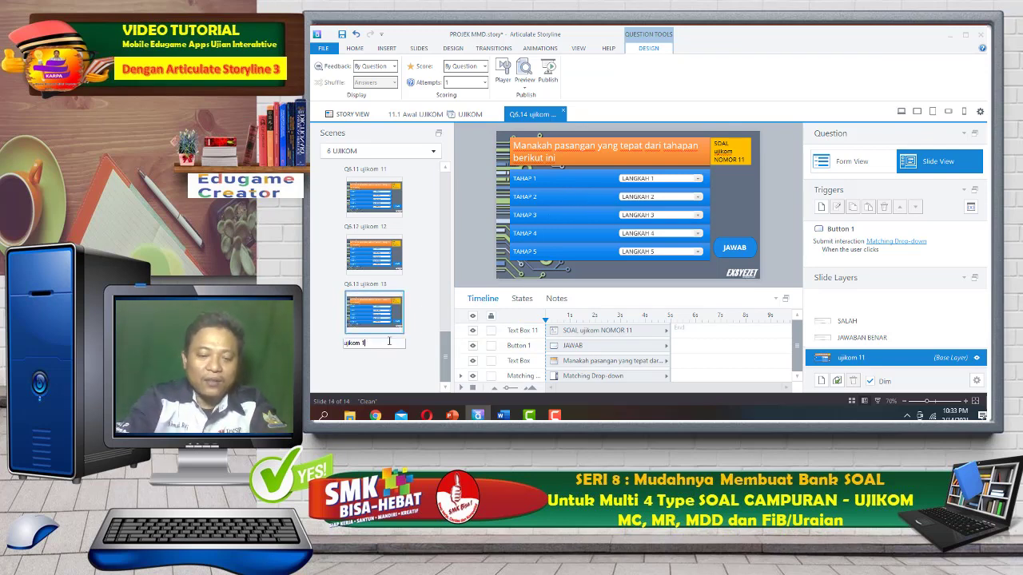
pyautogui.write('4')
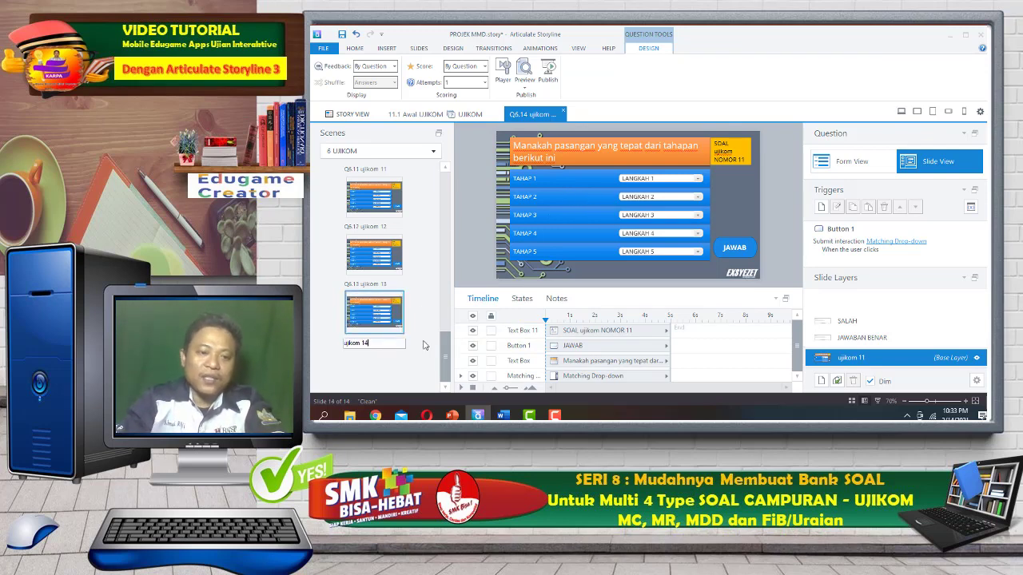
pyautogui.click(744, 159)
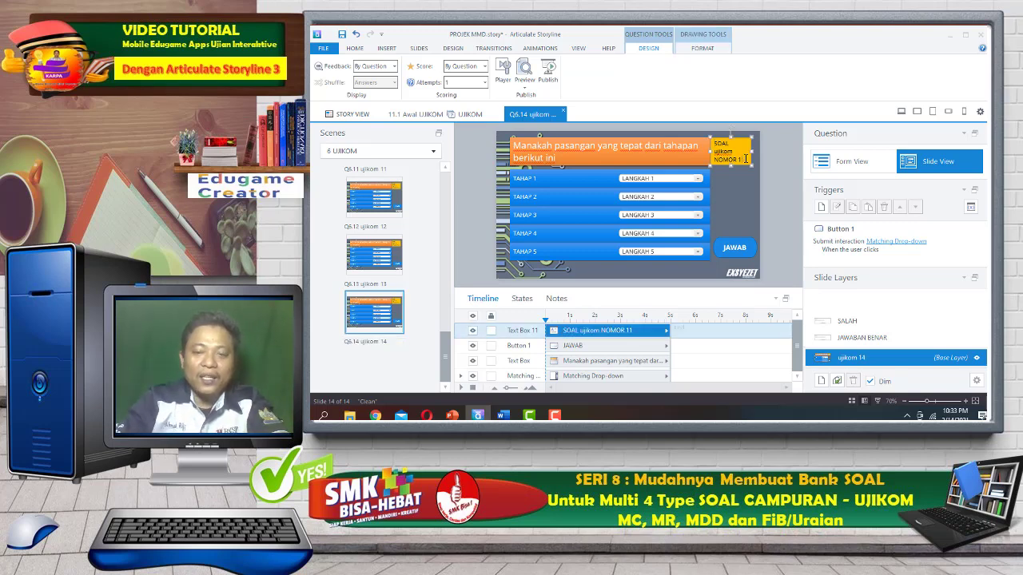
# Paste another copy of the matching question after "ujikom 14", renaming the slide as "ujikom 15" and its heading as "SOAL ujikom NOMOR 15".
pyautogui.rightClick(399, 359)
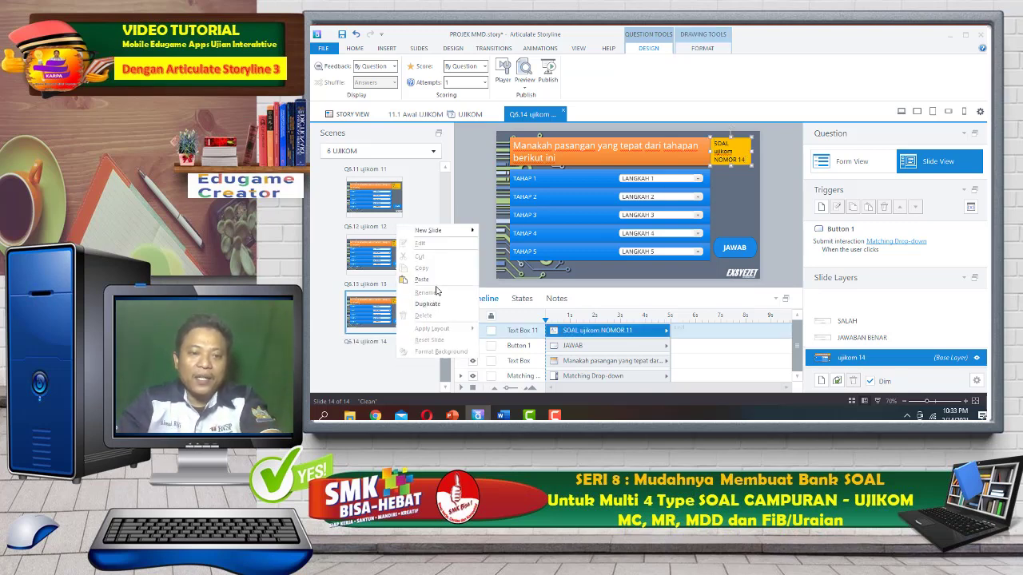
pyautogui.click(436, 282)
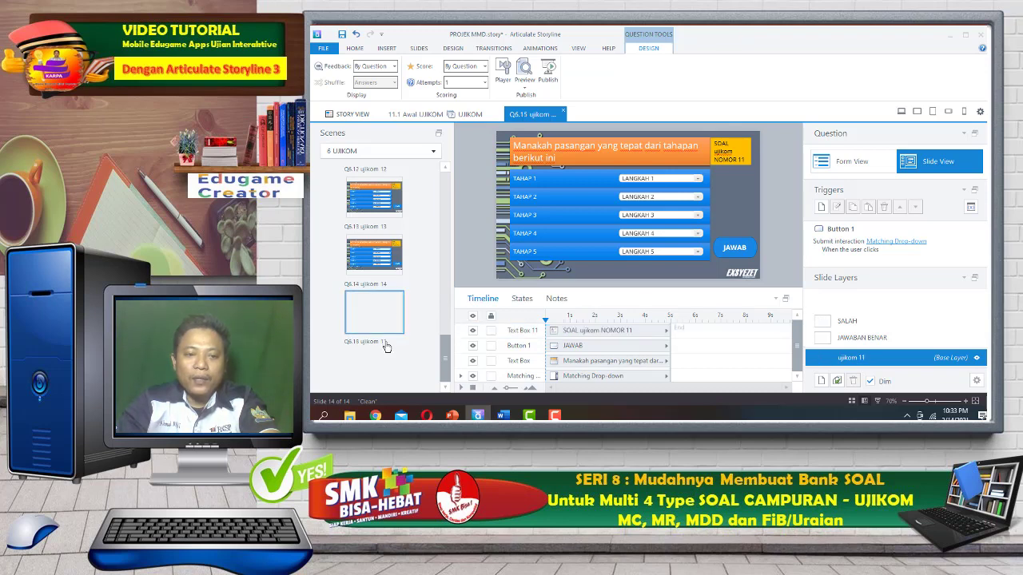
pyautogui.click(387, 345)
pyautogui.click(388, 343)
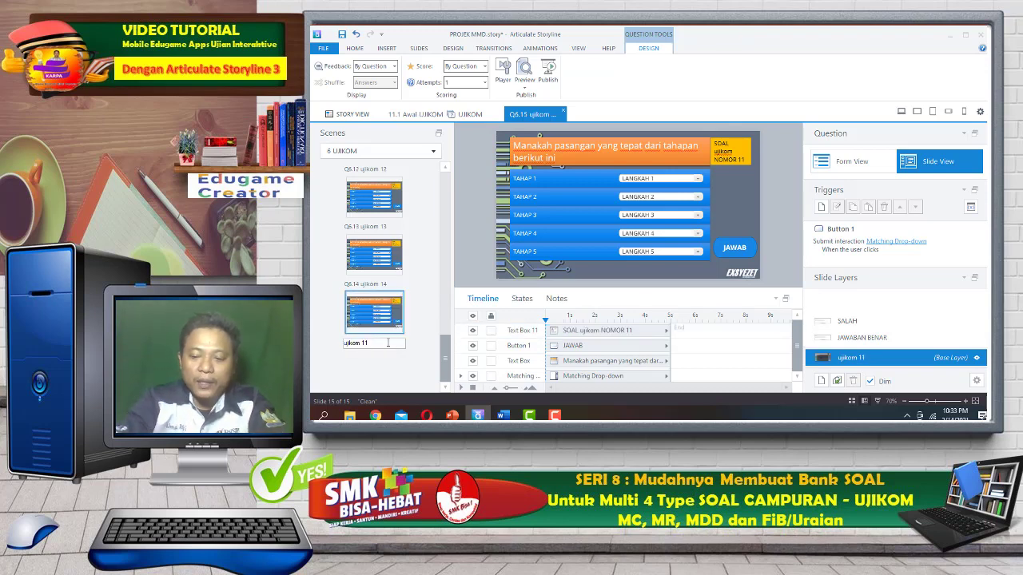
pyautogui.click(744, 161)
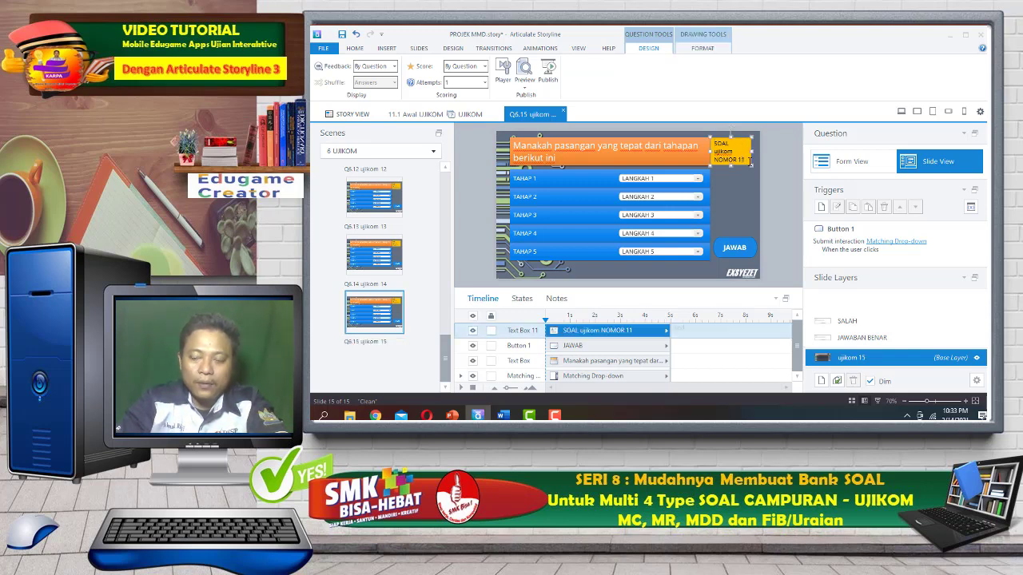
pyautogui.press('BackSpace')
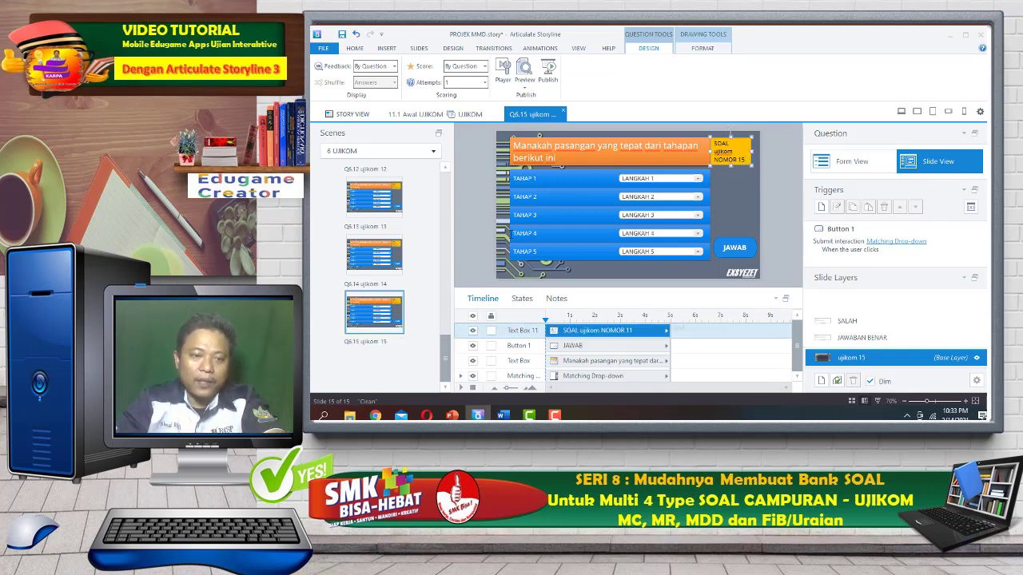
# Open the UH4 question bank from the UH 4 scene's question draw and copy the slide "SOAL URAIAN 1".
pyautogui.click(372, 115)
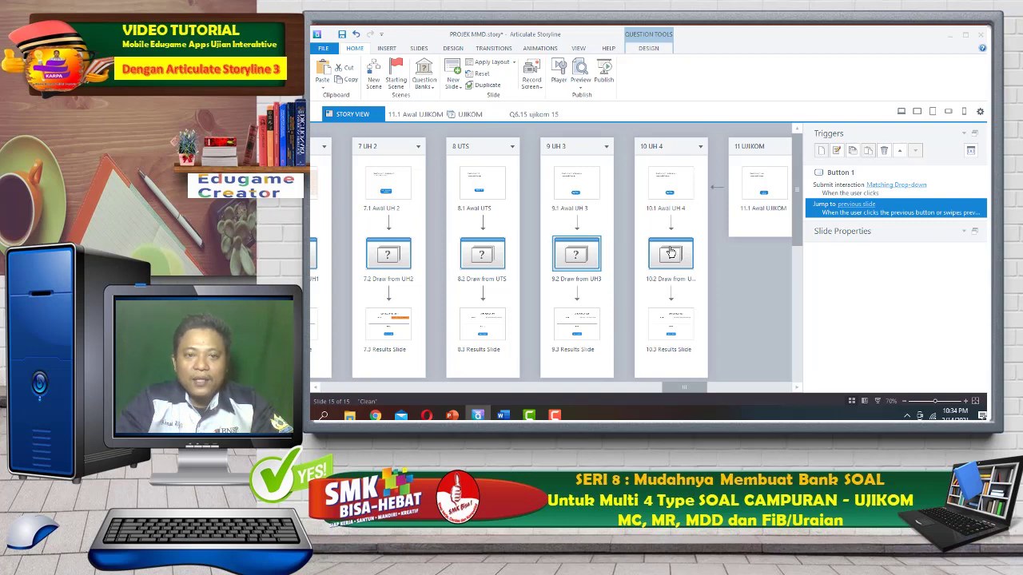
pyautogui.doubleClick(670, 252)
pyautogui.press('Escape')
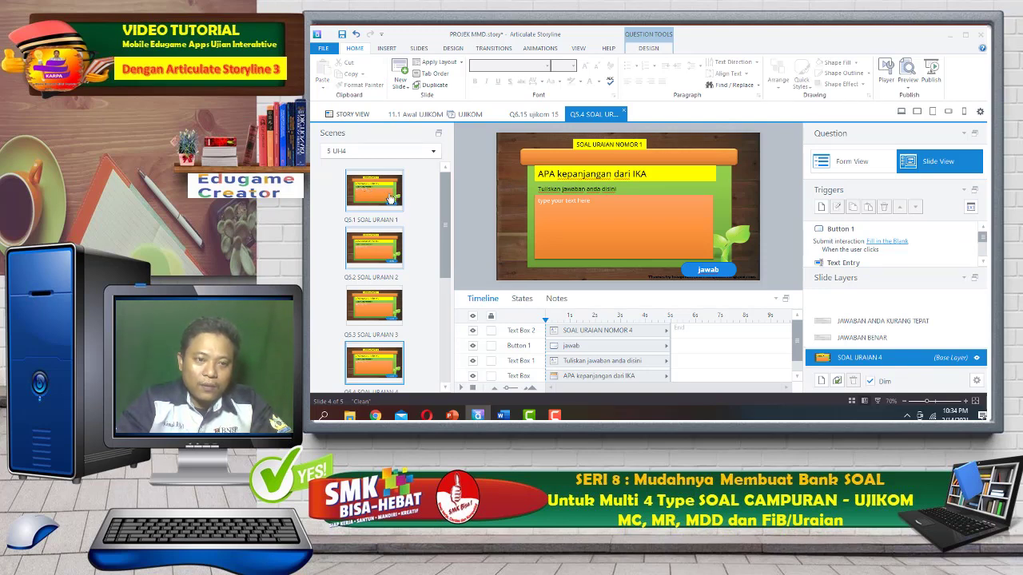
pyautogui.rightClick(365, 187)
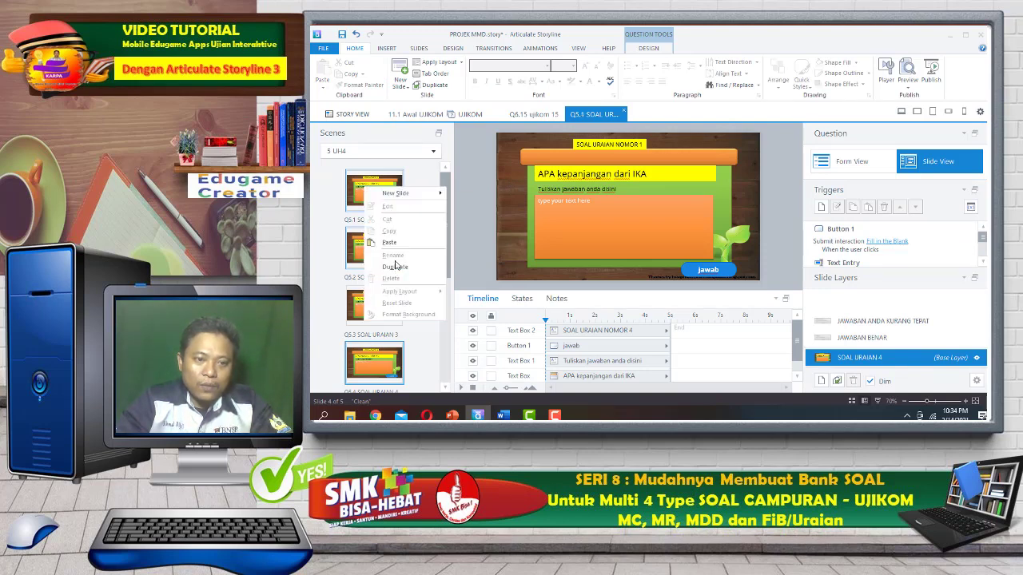
pyautogui.click(370, 180)
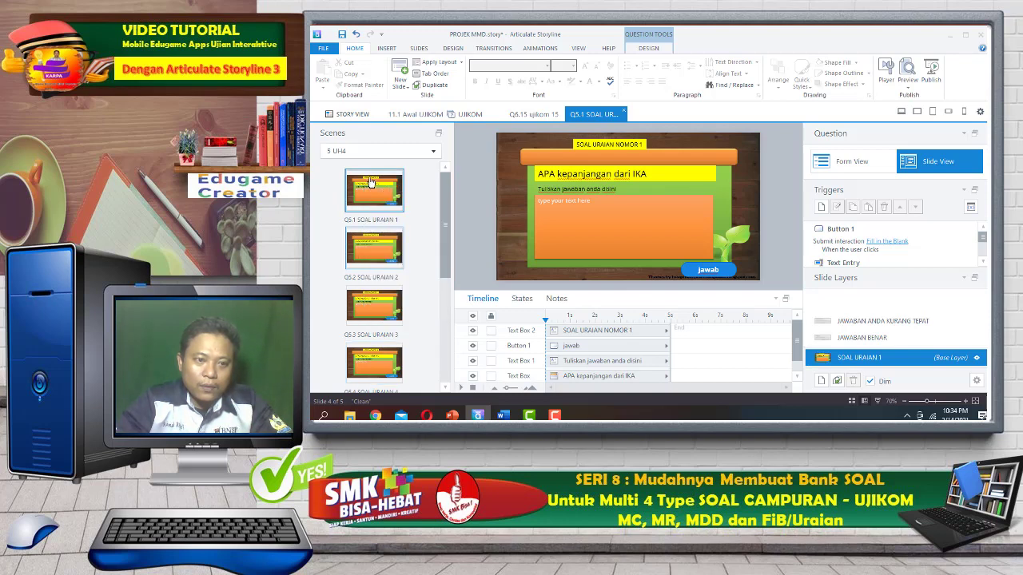
pyautogui.rightClick(368, 177)
pyautogui.click(390, 209)
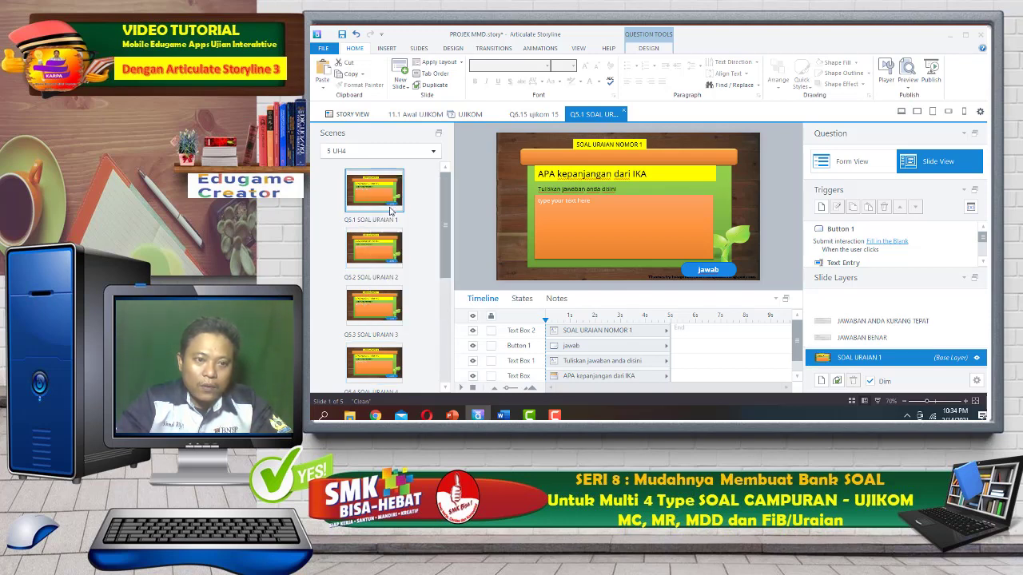
# Return to the UJIKOM bank and paste the copied essay question after "ujikom 15".
pyautogui.click(535, 118)
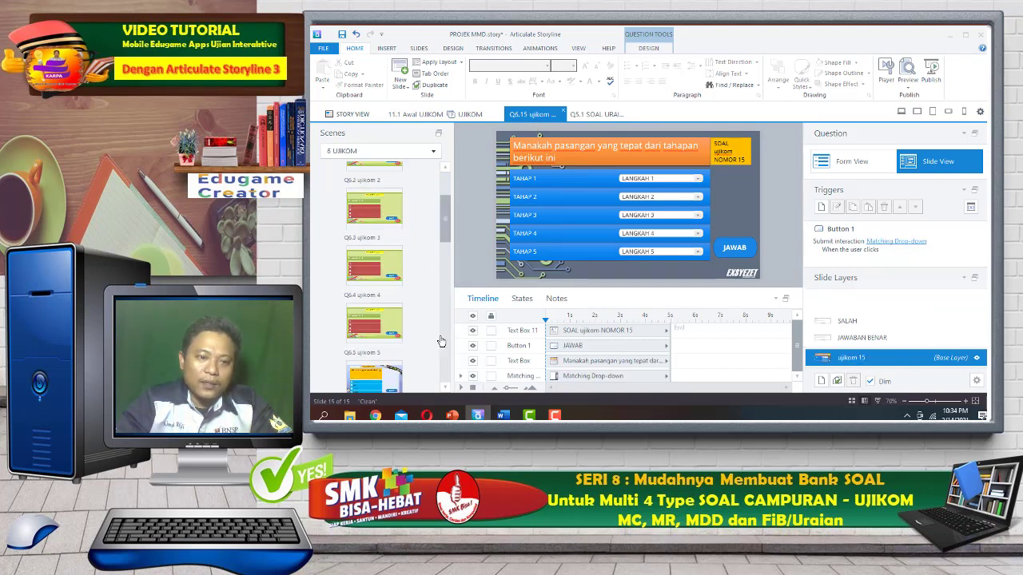
pyautogui.moveTo(446, 228); pyautogui.dragTo(448, 380)
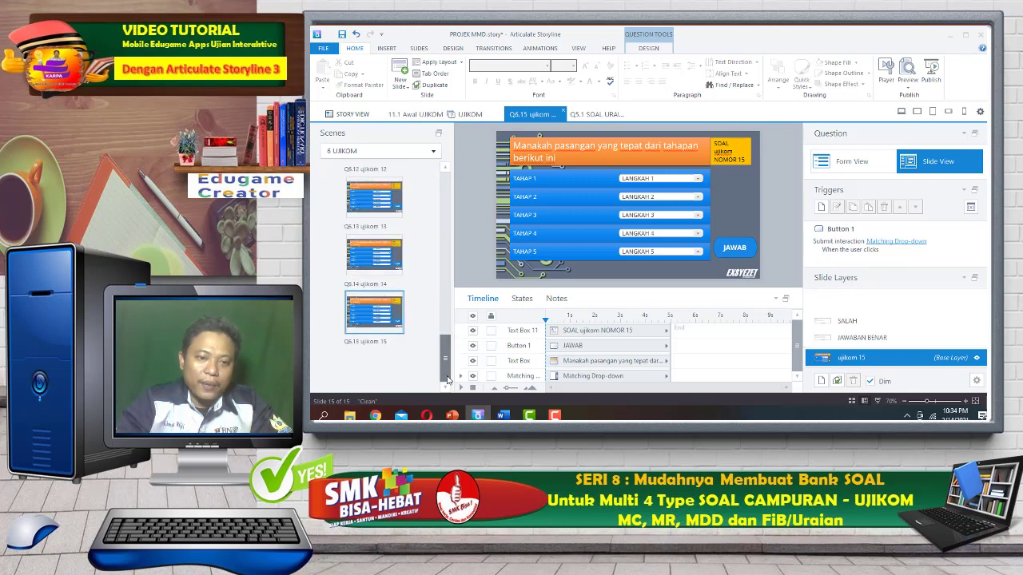
pyautogui.rightClick(401, 366)
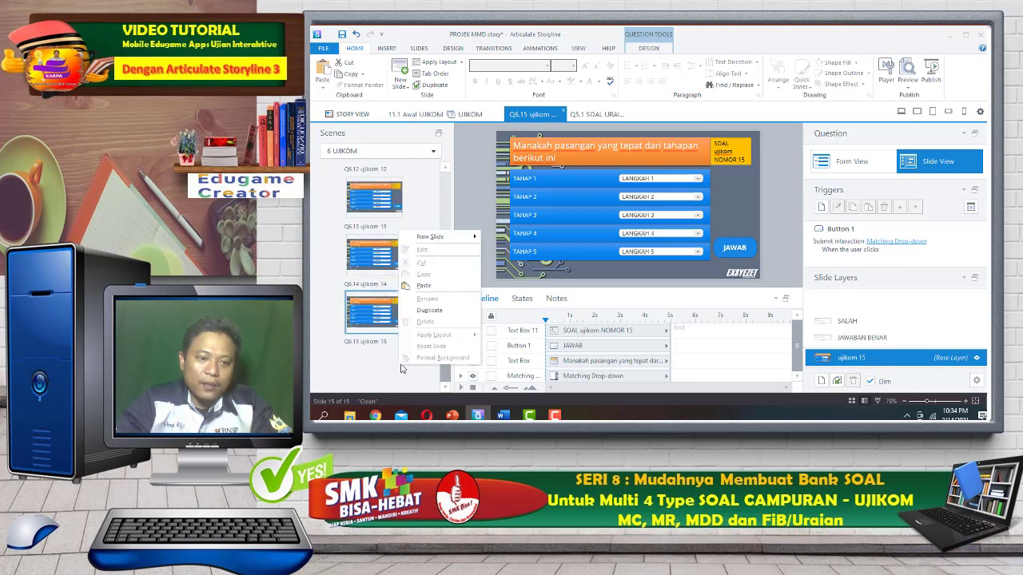
pyautogui.click(436, 288)
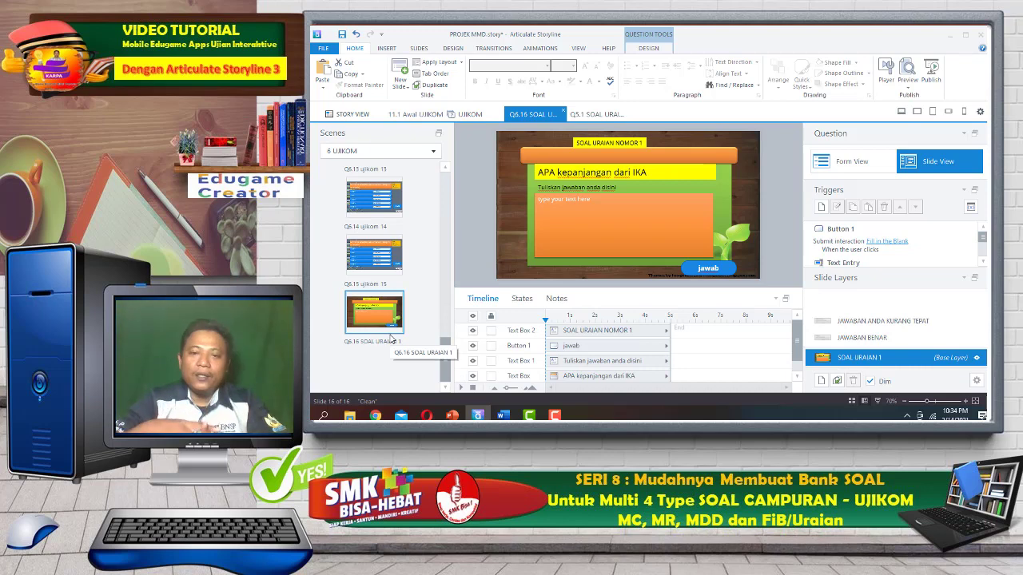
# Change the pasted essay slide's heading to "SOAL URAIAN UJIKOM NOMOR 16".
pyautogui.click(622, 143)
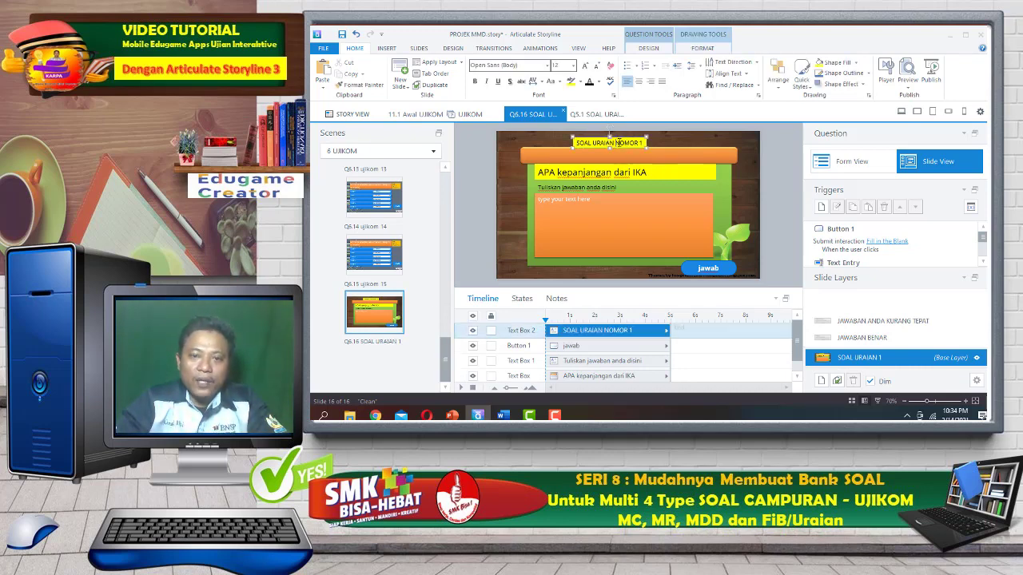
pyautogui.write('UJIKOM')
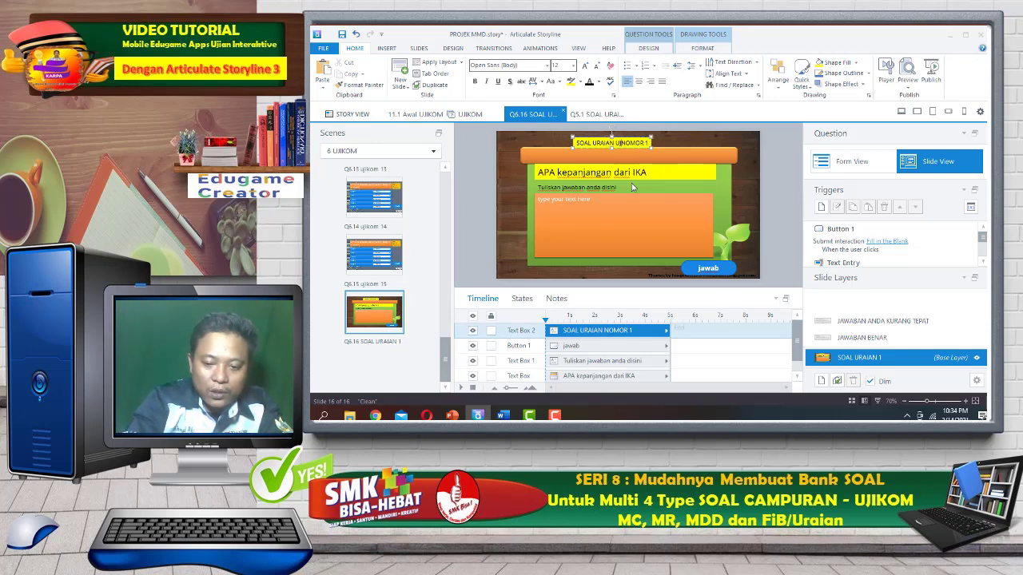
pyautogui.write(' NOMOR 1')
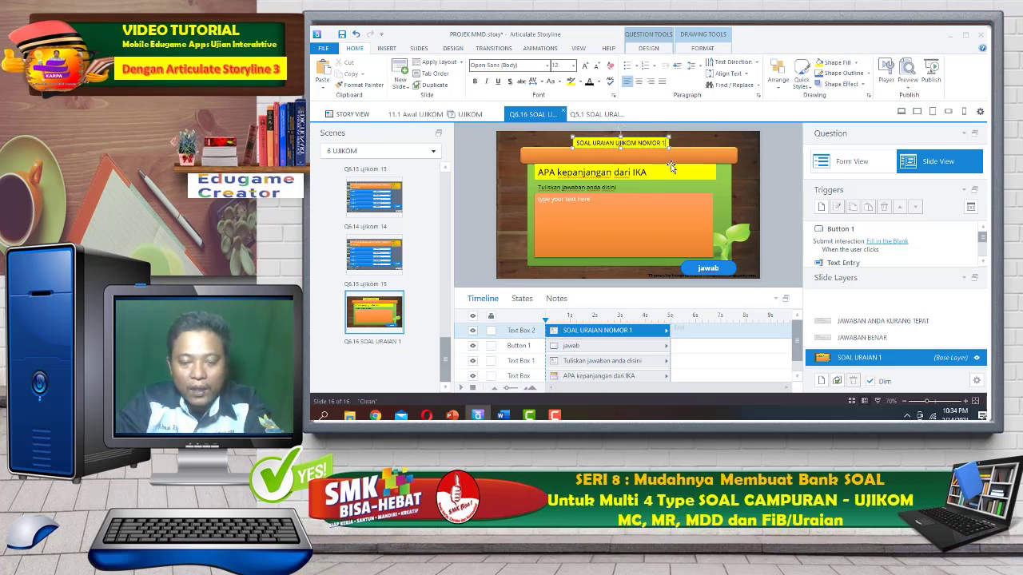
pyautogui.write('6')
# Shrink the answer entry box to a low strip at its lower edge and move the "Tuliskan jawaban anda disini" label directly above it.
pyautogui.click(589, 196)
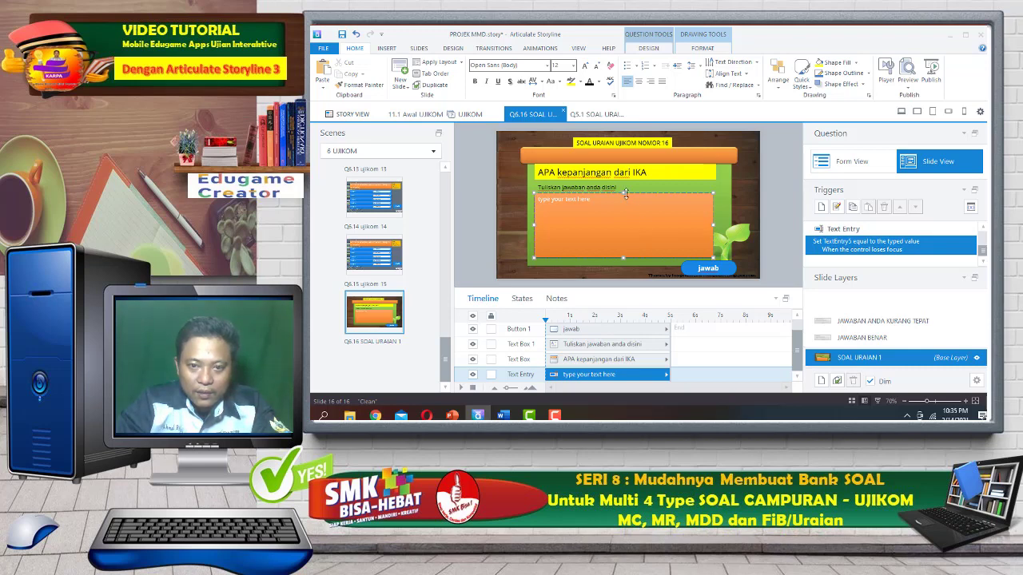
pyautogui.click(631, 235)
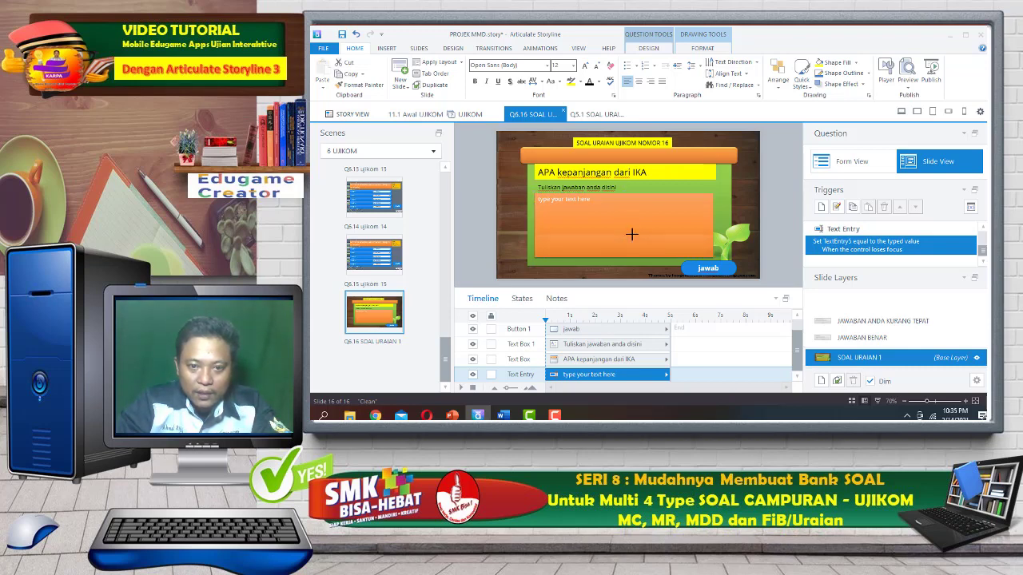
pyautogui.click(601, 186)
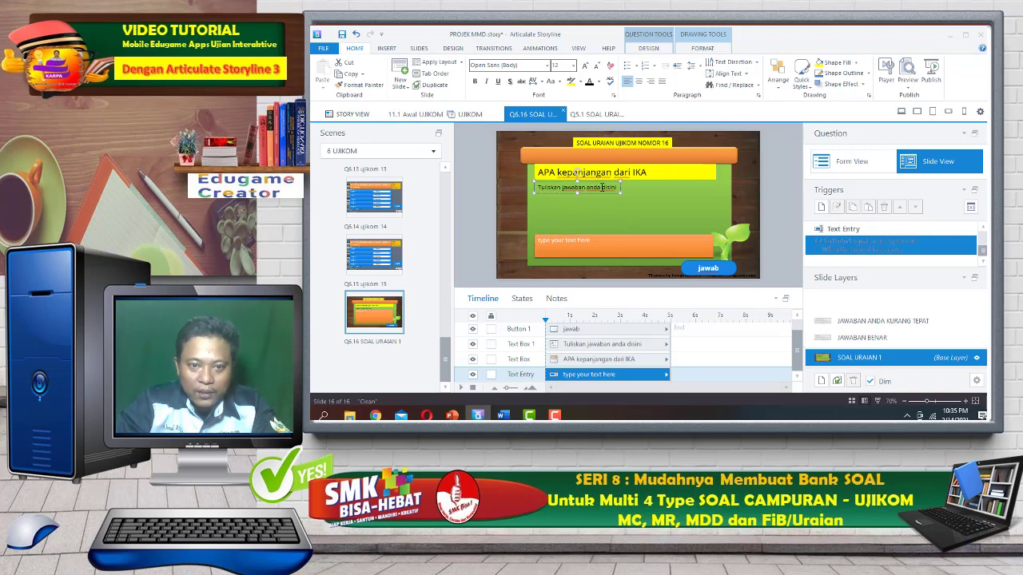
pyautogui.moveTo(601, 185); pyautogui.dragTo(599, 224)
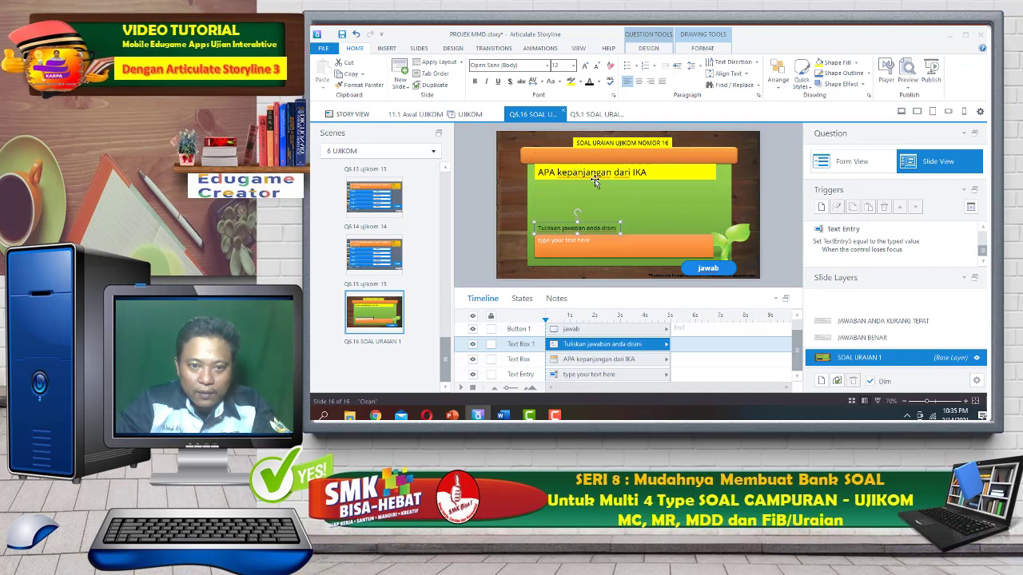
# Enlarge the yellow question text box with blank lines so it fills the space down to the "Tuliskan jawaban anda disini" label.
pyautogui.click(595, 181)
pyautogui.moveTo(627, 183); pyautogui.dragTo(625, 219)
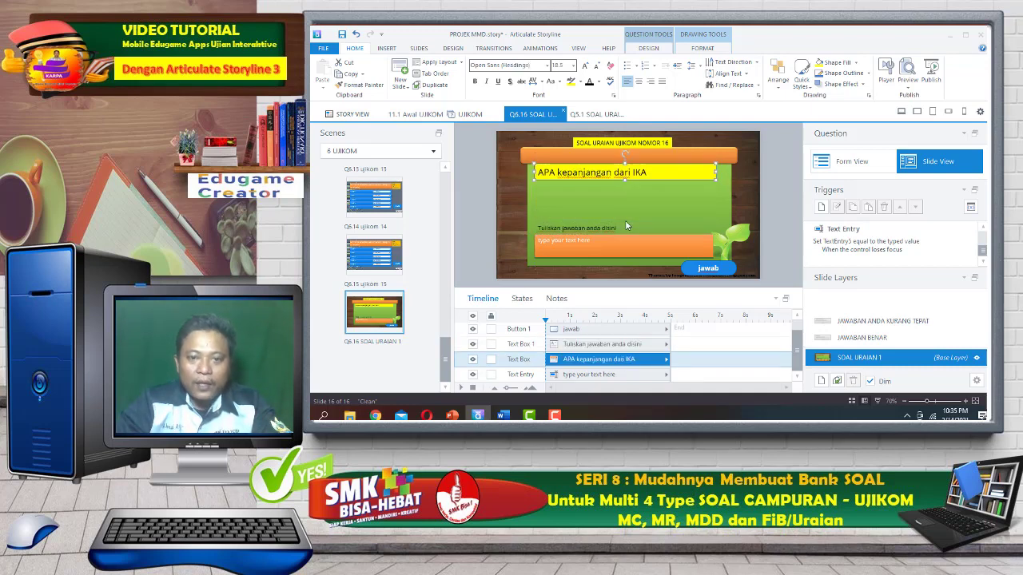
pyautogui.click(649, 171)
pyautogui.press('Return')
pyautogui.press('Return')
pyautogui.press('Return')
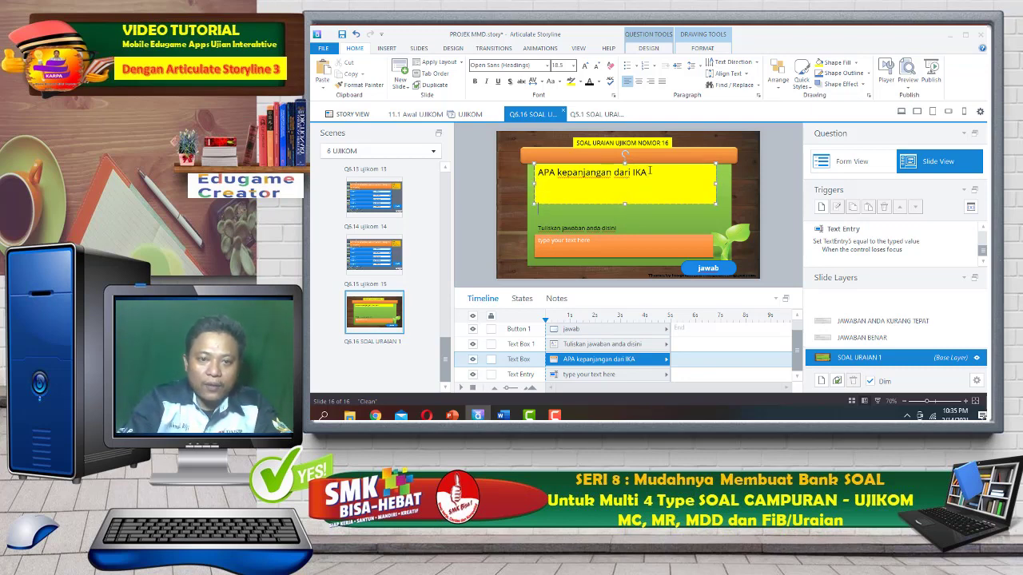
pyautogui.press('Return')
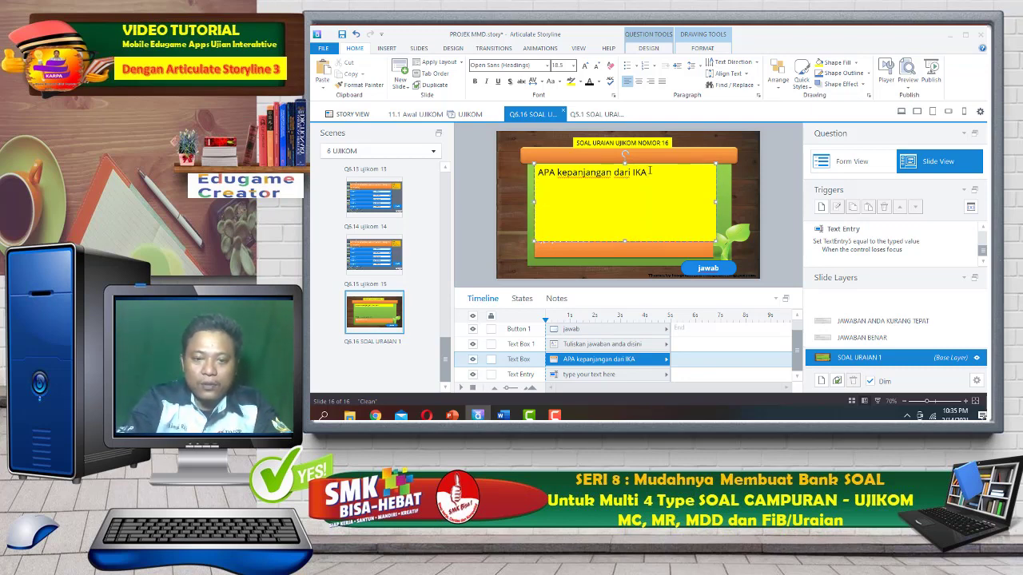
pyautogui.press('BackSpace')
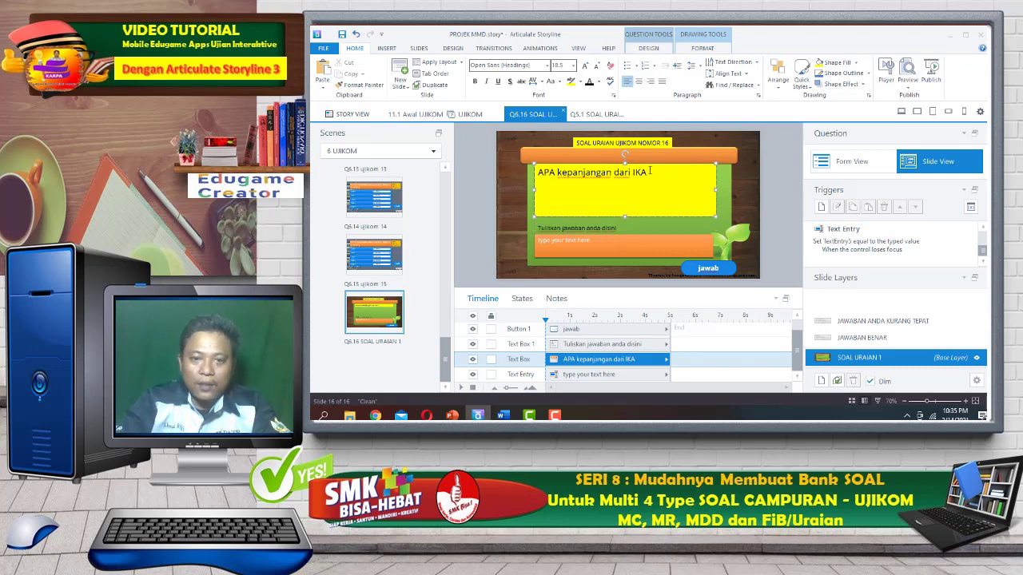
# Set the points for a correct answer to the essay question to 5 in its question form.
pyautogui.click(852, 162)
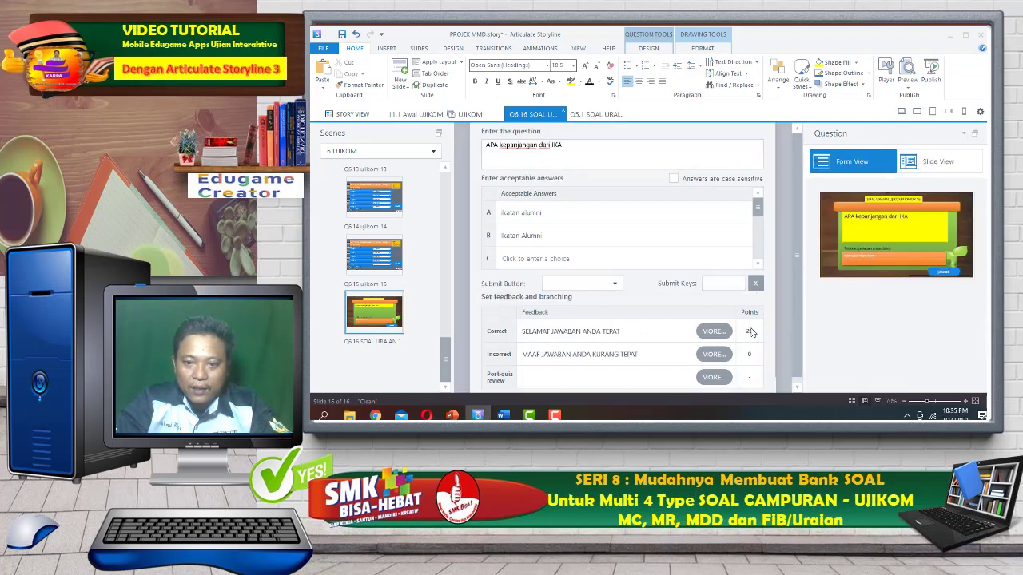
pyautogui.click(752, 336)
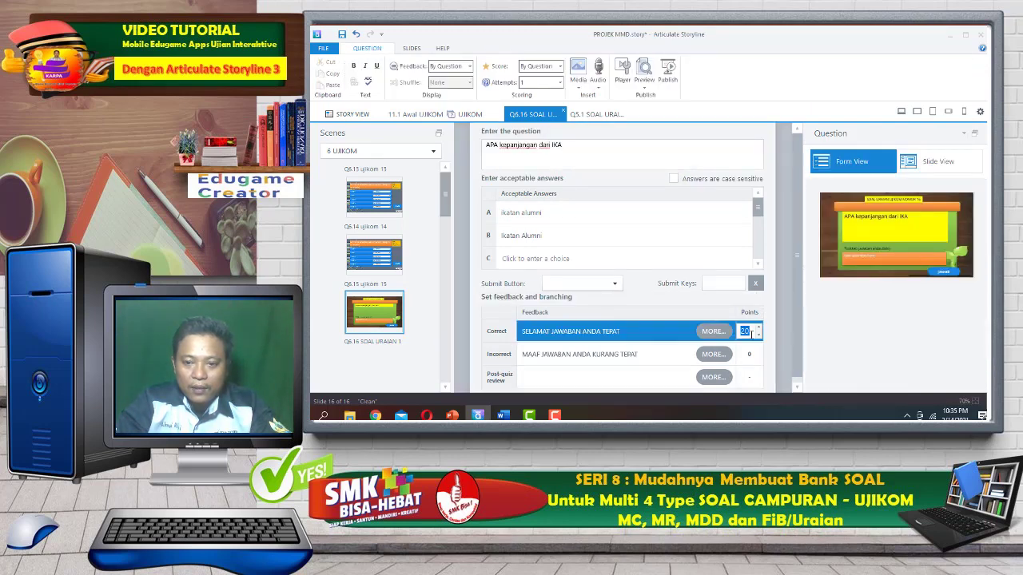
pyautogui.write('5')
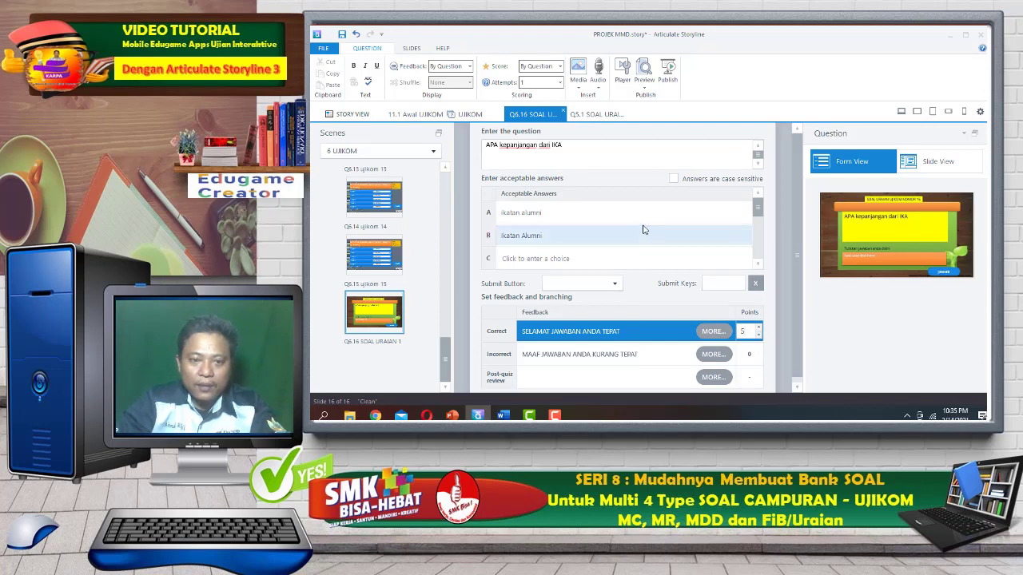
# Replace the essay question text with "Apakah Badan Organisasi Kesehatan Dunia ?".
pyautogui.click(583, 155)
pyautogui.moveTo(569, 147); pyautogui.dragTo(471, 153)
pyautogui.write('Ba')
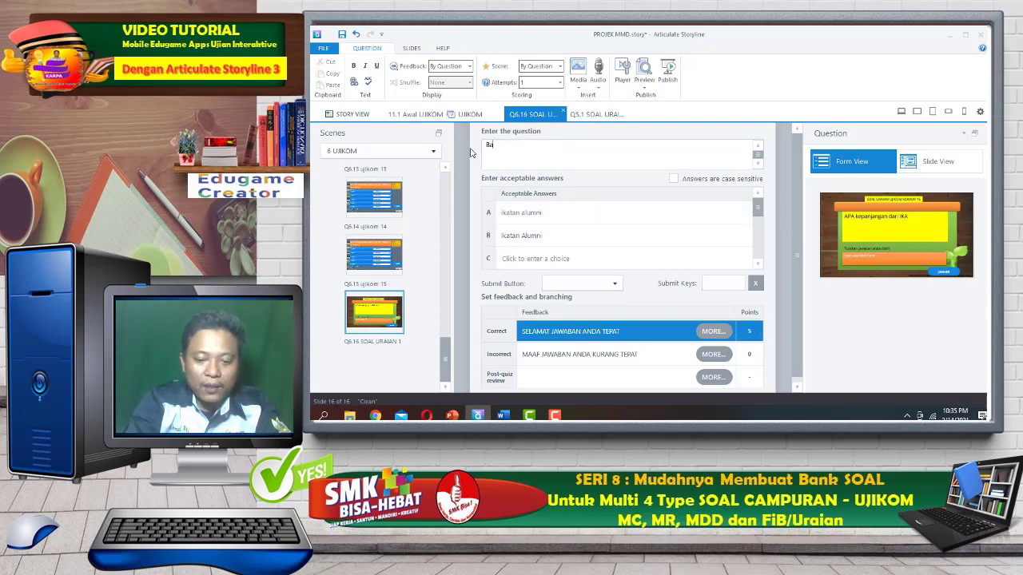
pyautogui.write('dan Or')
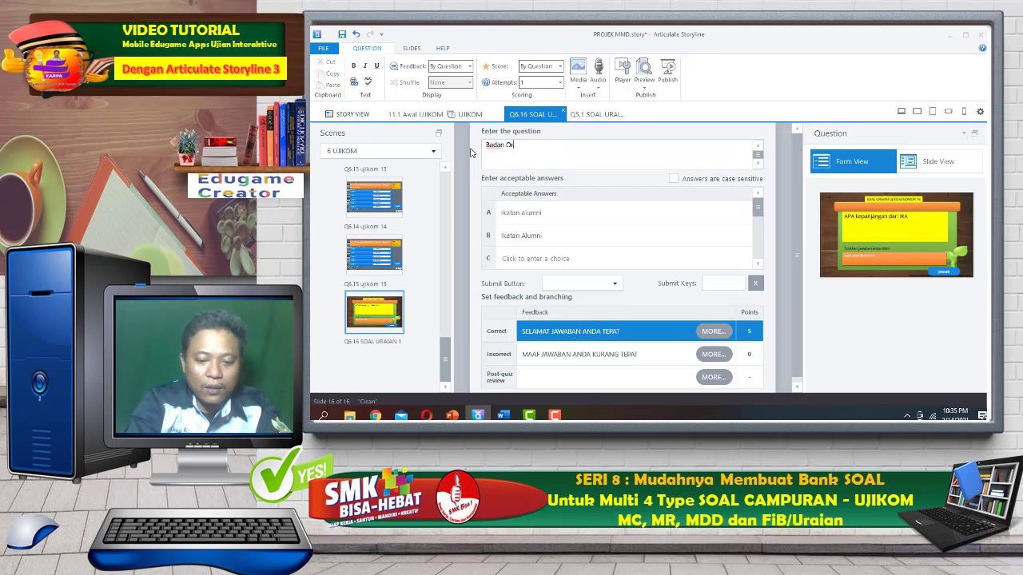
pyautogui.write('ganisasi ')
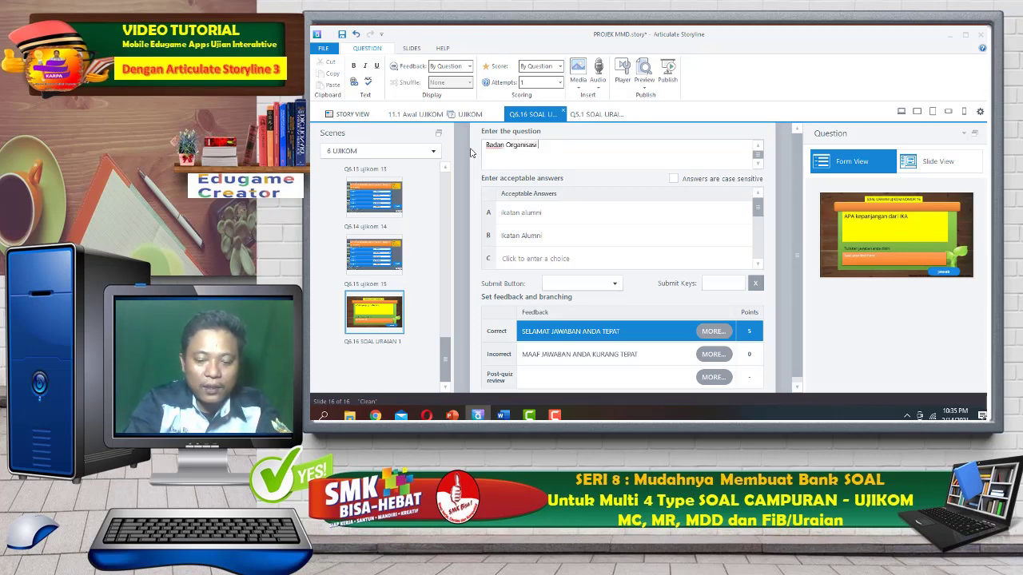
pyautogui.write('Kesehata')
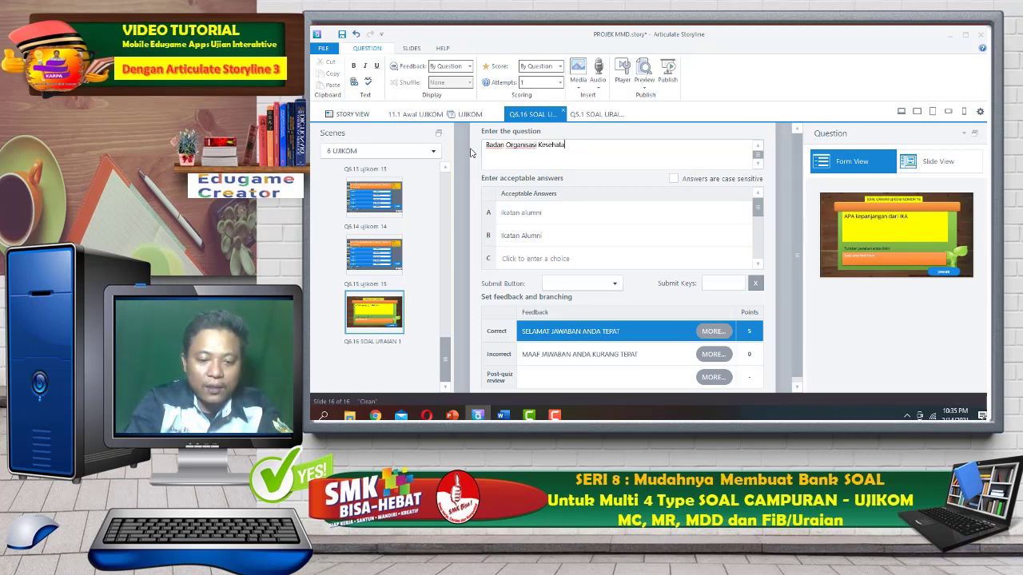
pyautogui.write('n Dunia ?')
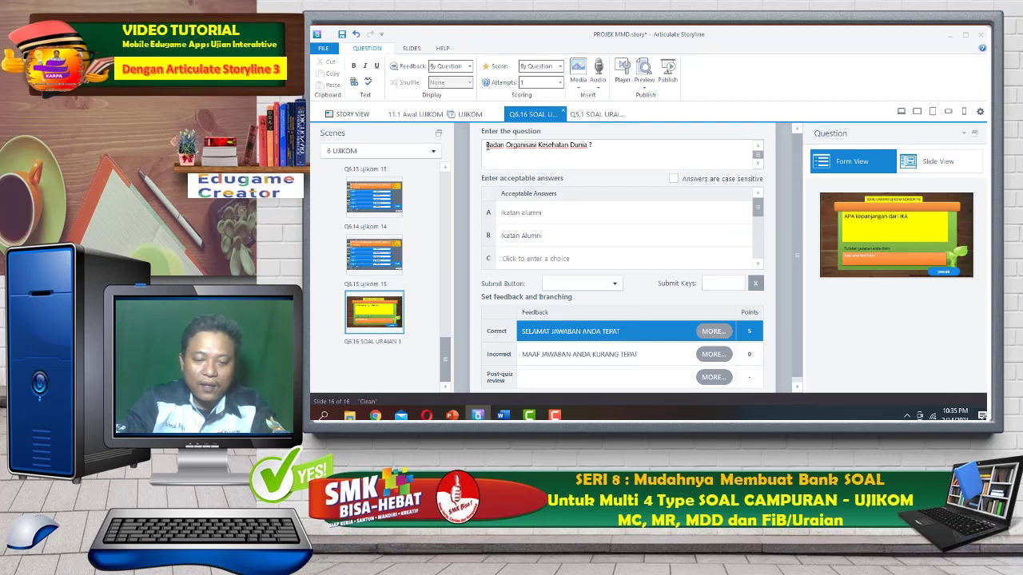
pyautogui.write('Apa ')
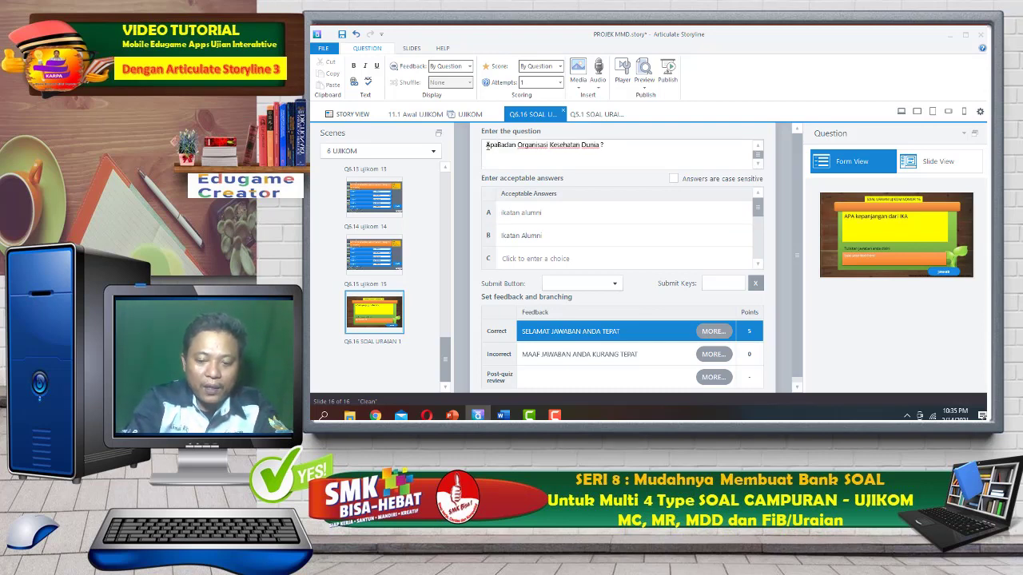
pyautogui.write('kah')
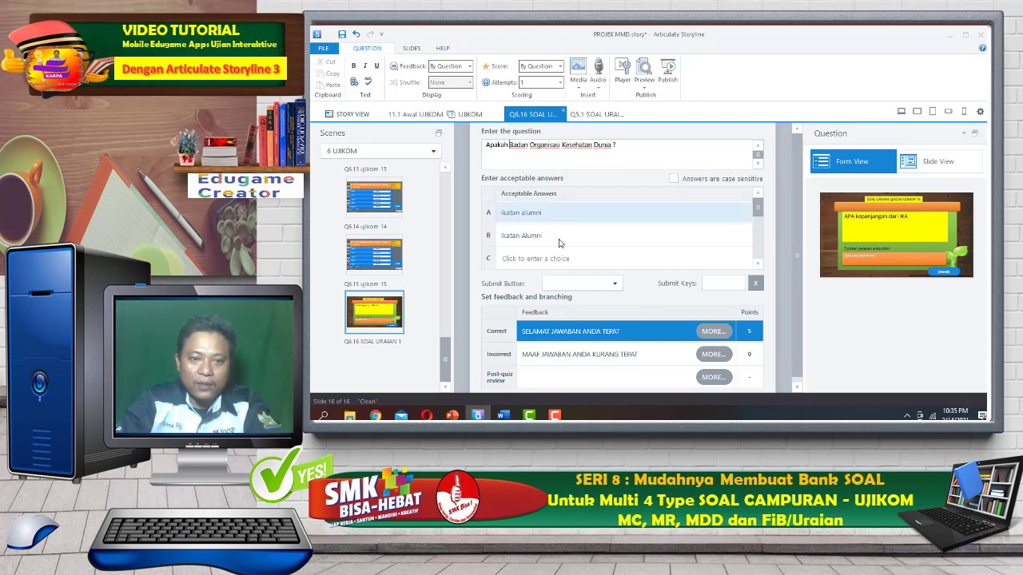
# Clear the second acceptable answer, set the first acceptable answer to "WHO", and return to the slide layout.
pyautogui.click(557, 238)
pyautogui.moveTo(557, 237); pyautogui.dragTo(431, 231)
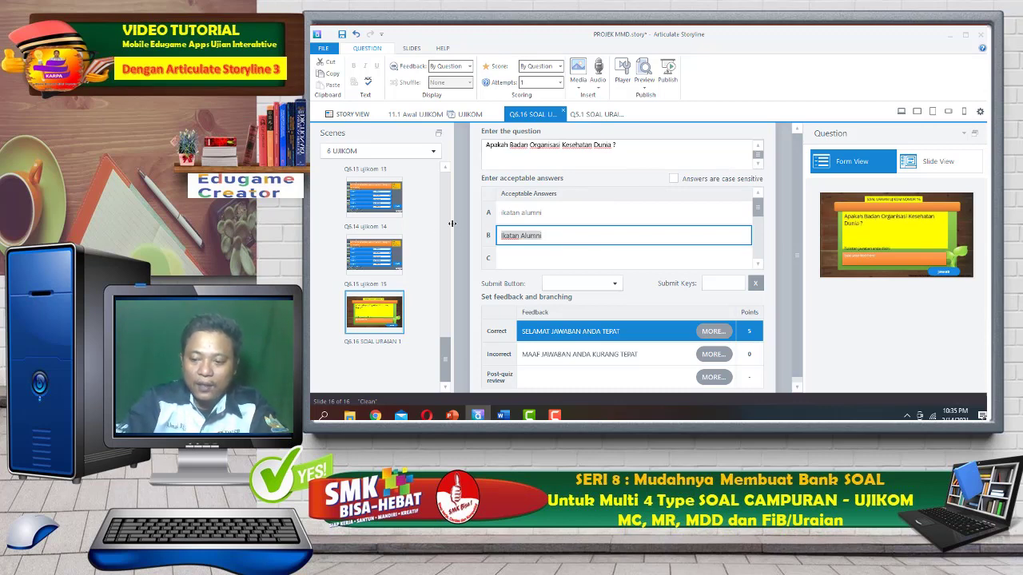
pyautogui.press('BackSpace')
pyautogui.click(637, 214)
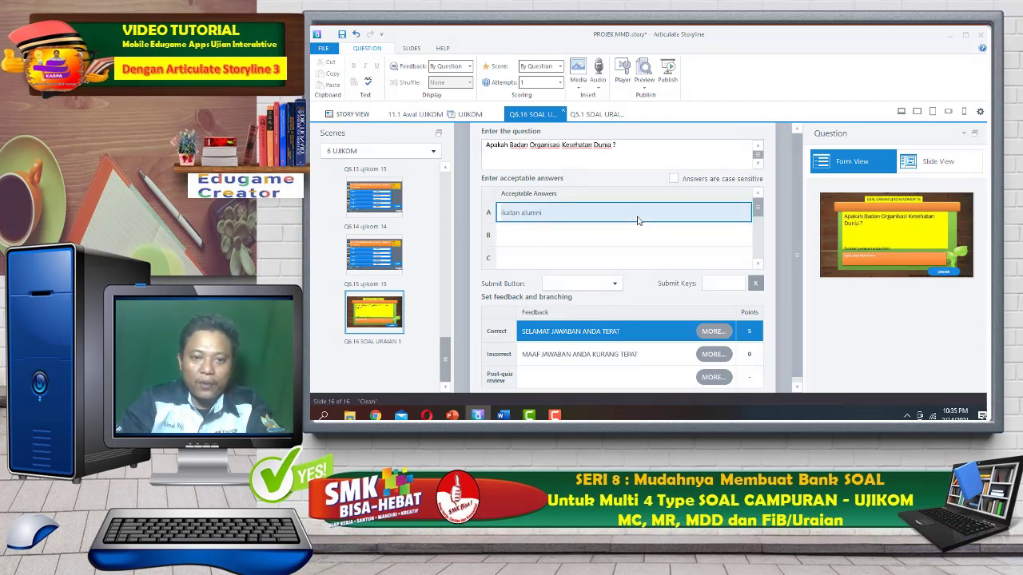
pyautogui.moveTo(637, 214); pyautogui.dragTo(414, 211)
pyautogui.write('WHO')
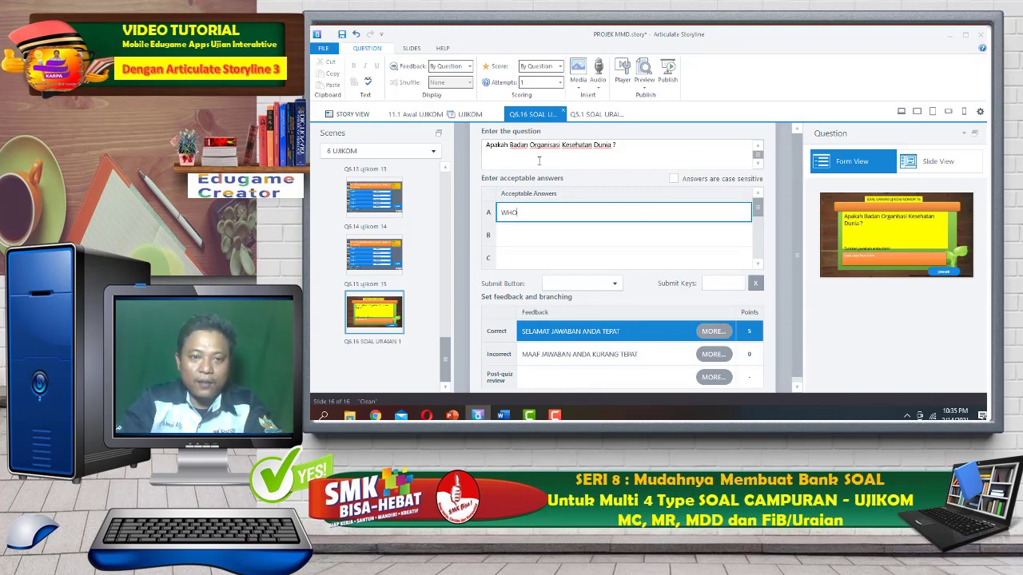
pyautogui.click(593, 147)
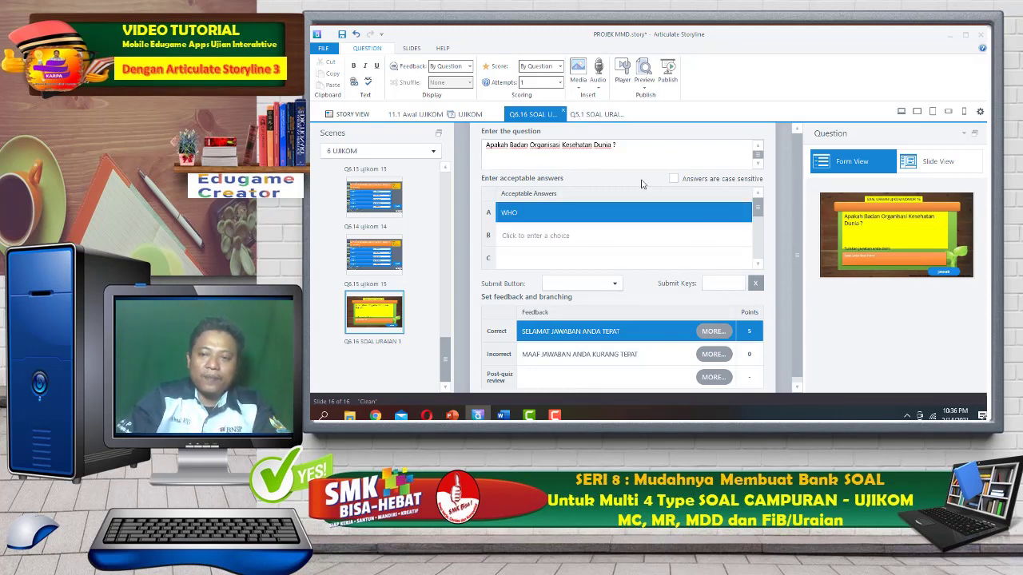
pyautogui.click(925, 168)
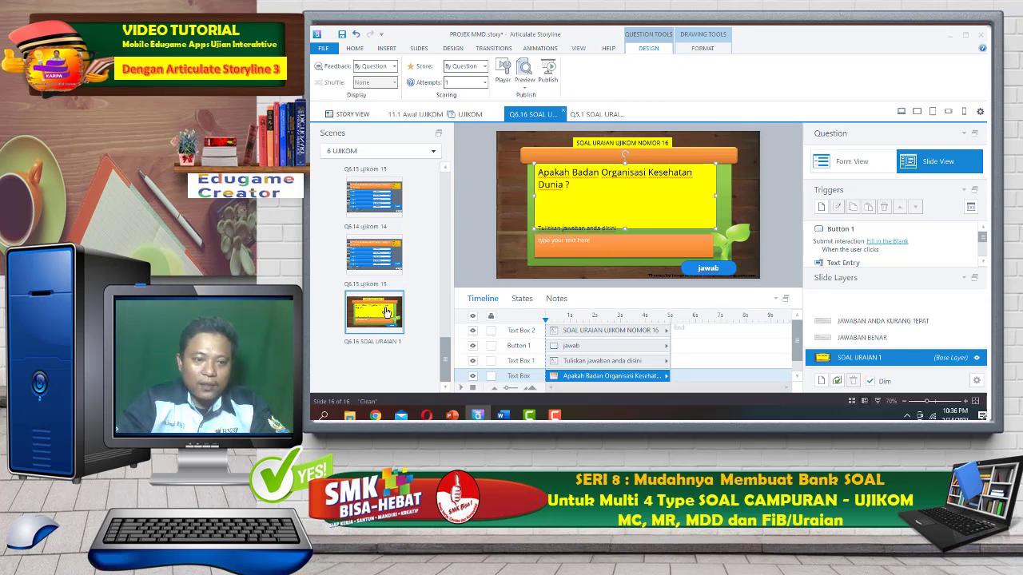
# Rename the essay slide in the UJIKOM scene as "ujikom 16".
pyautogui.rightClick(386, 312)
pyautogui.click(383, 349)
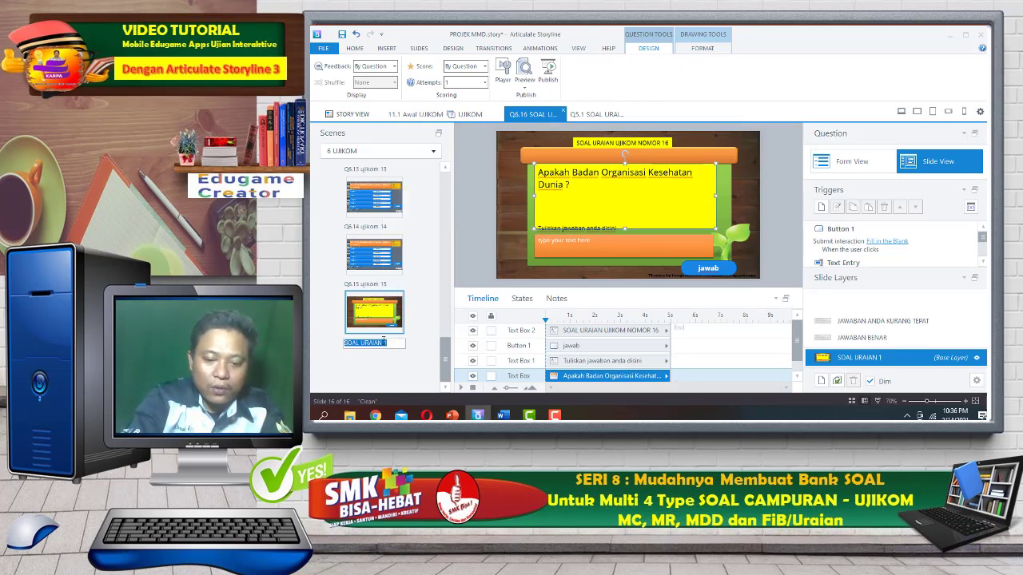
pyautogui.write('ujiko')
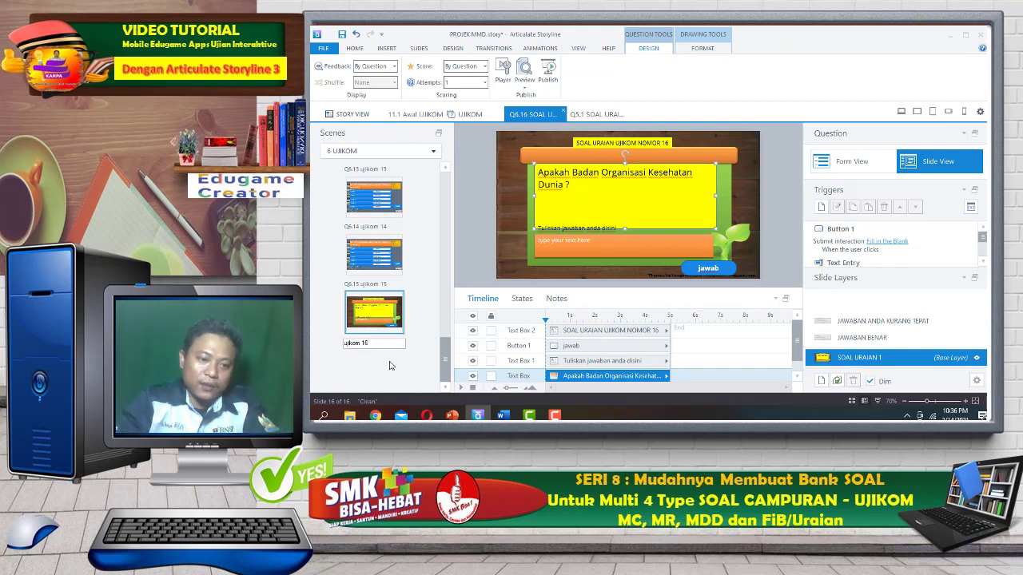
pyautogui.write('m 16')
pyautogui.press('Return')
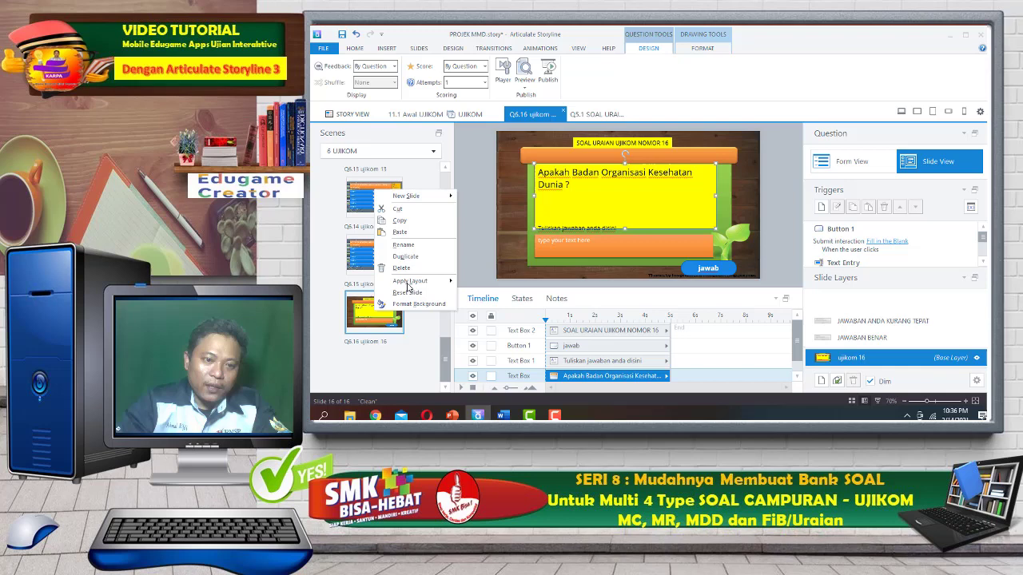
# Paste a copy of the ujikom 16 slide at the end of the scene and rename the copy "ujikom 17".
pyautogui.click(399, 220)
pyautogui.rightClick(382, 354)
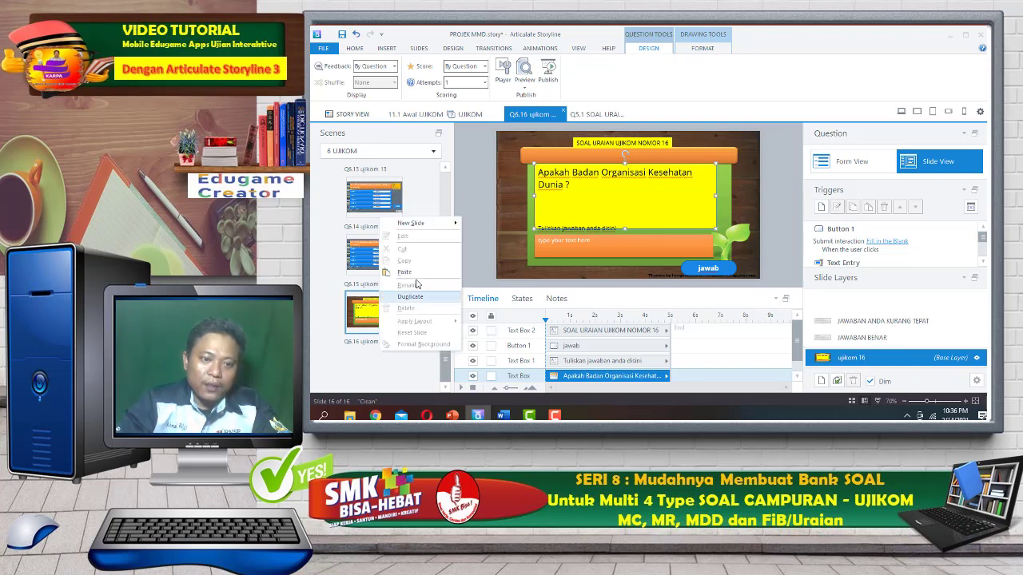
pyautogui.click(416, 278)
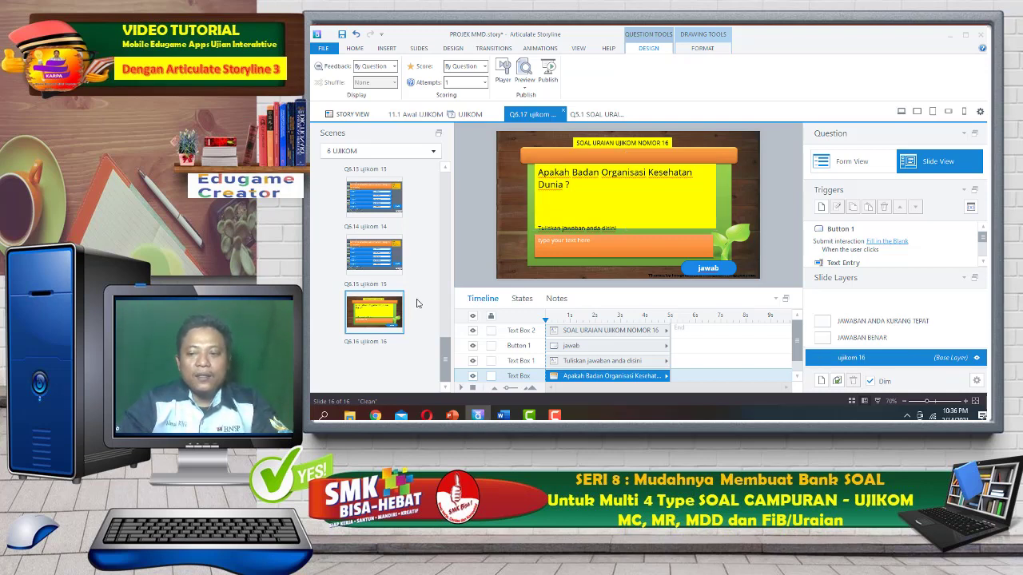
pyautogui.doubleClick(389, 347)
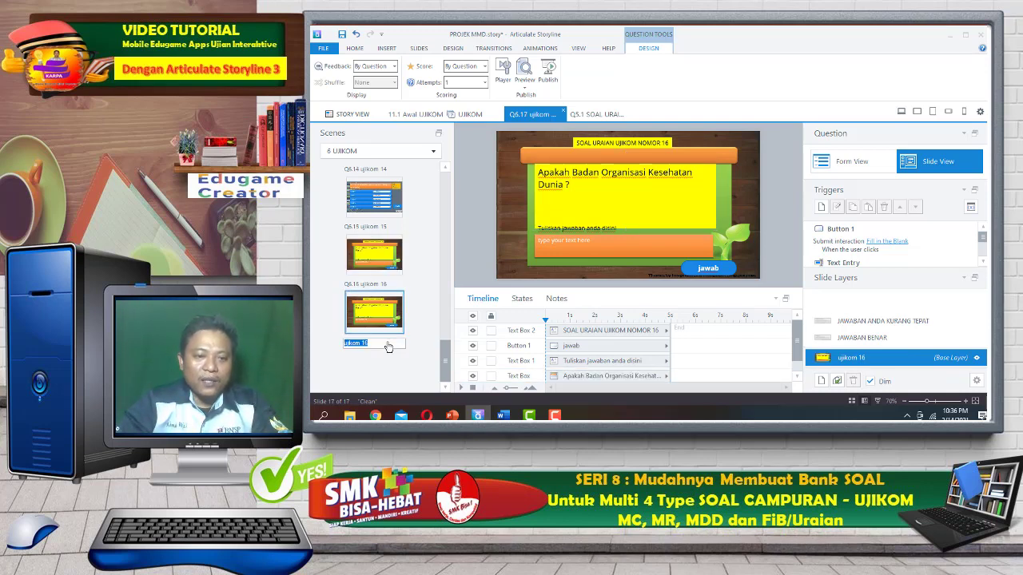
pyautogui.click(390, 344)
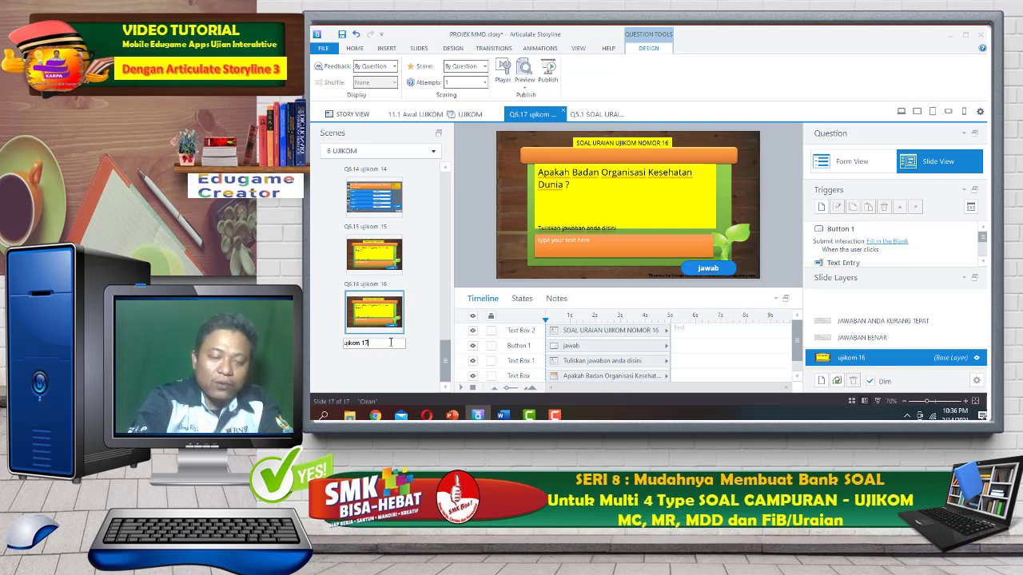